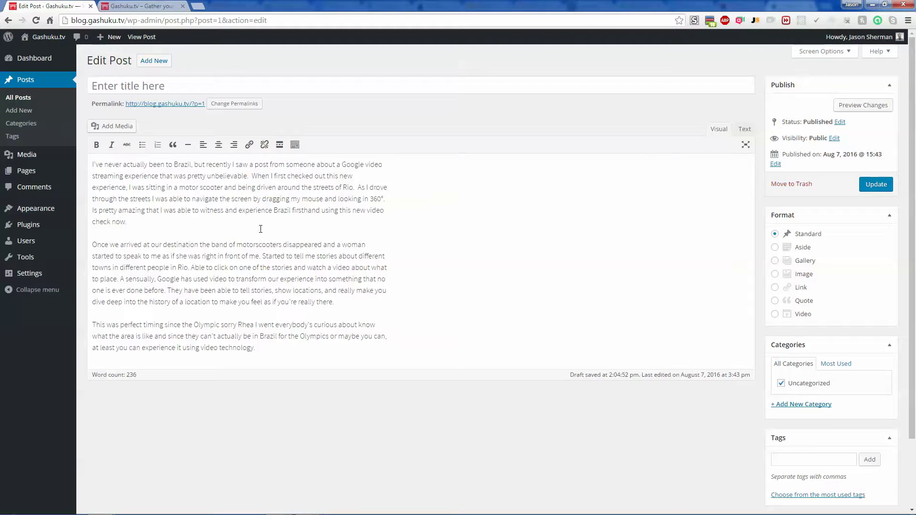
Title the post "How Google is changing the Olympics in Rio with video"
left_click(210, 94)
type("How Google ")
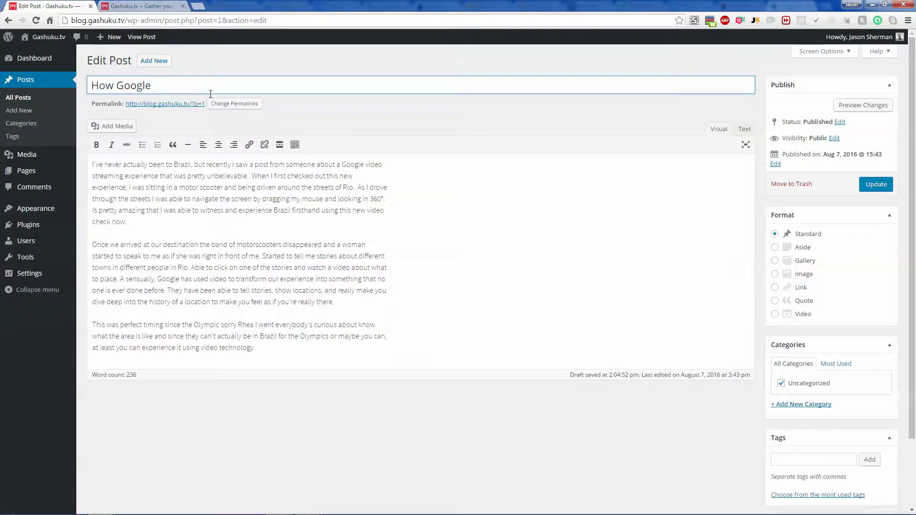
type("is changing the Olympics in Rio with video")
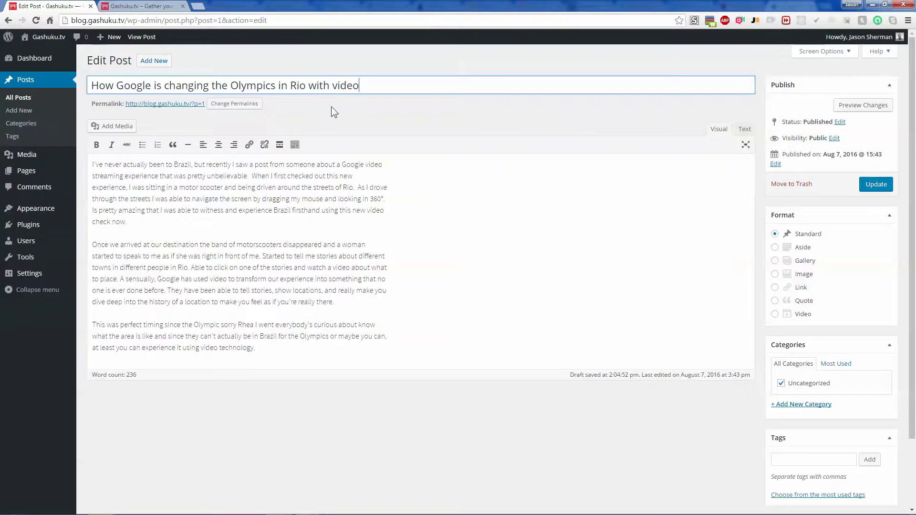
Search the web for "google rio video" in a new browser tab
key("ctrl+t")
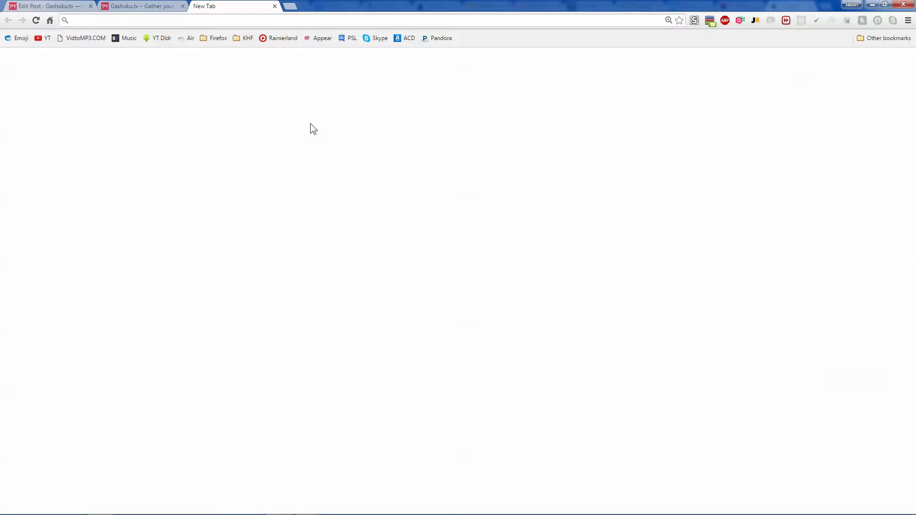
type("google ")
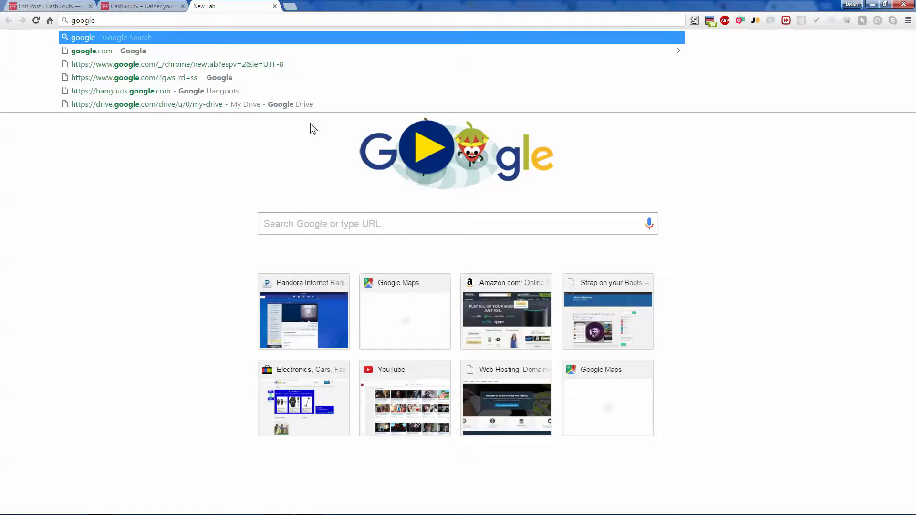
type("rio ")
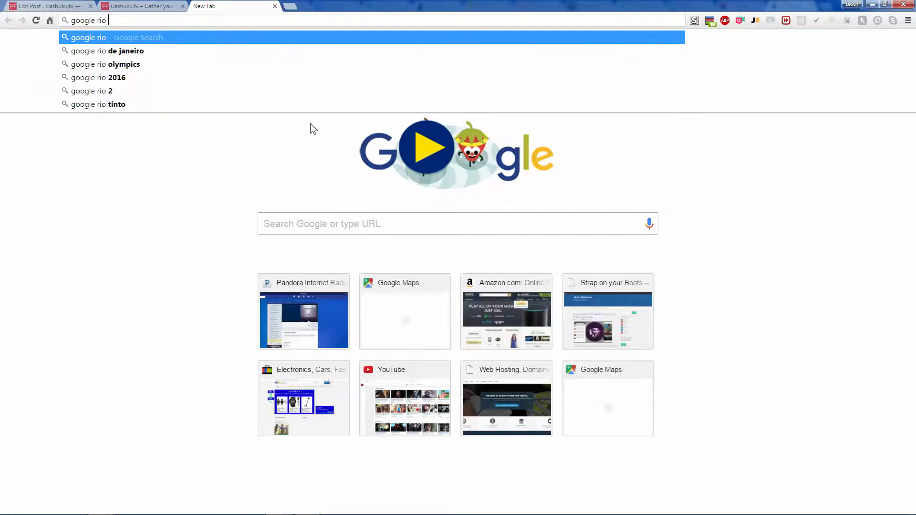
type("video")
key("Return")
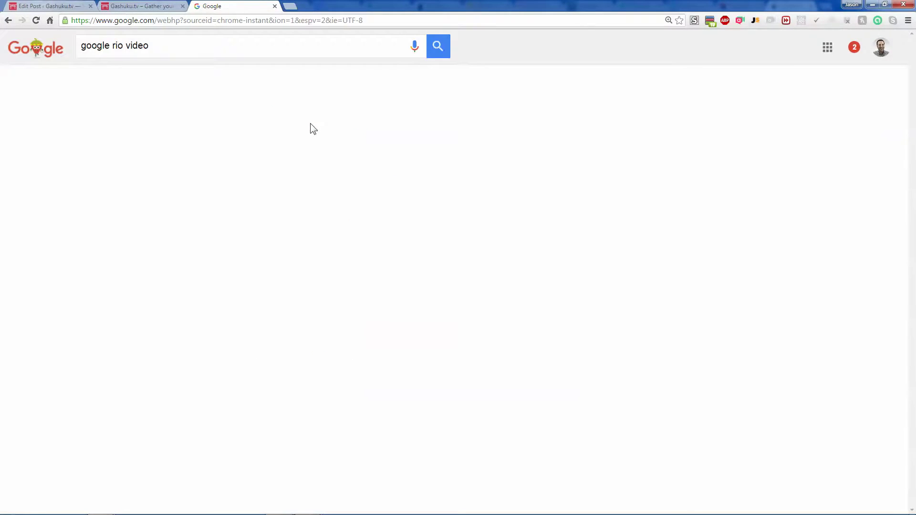
Open the Business Insider article on Google's video tour of Rio's favelas and follow its "Beyond the Map" link
scroll(45, 190, "down", 10)
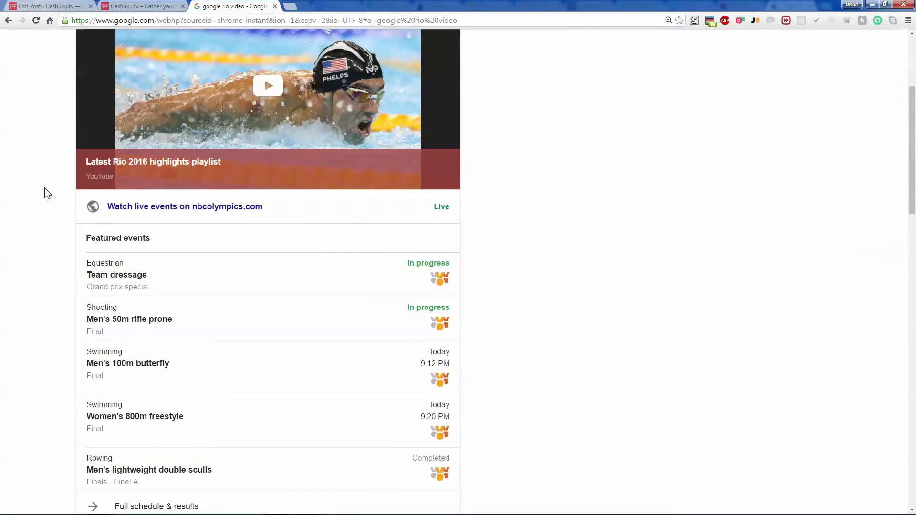
scroll(50, 187, "down", 4)
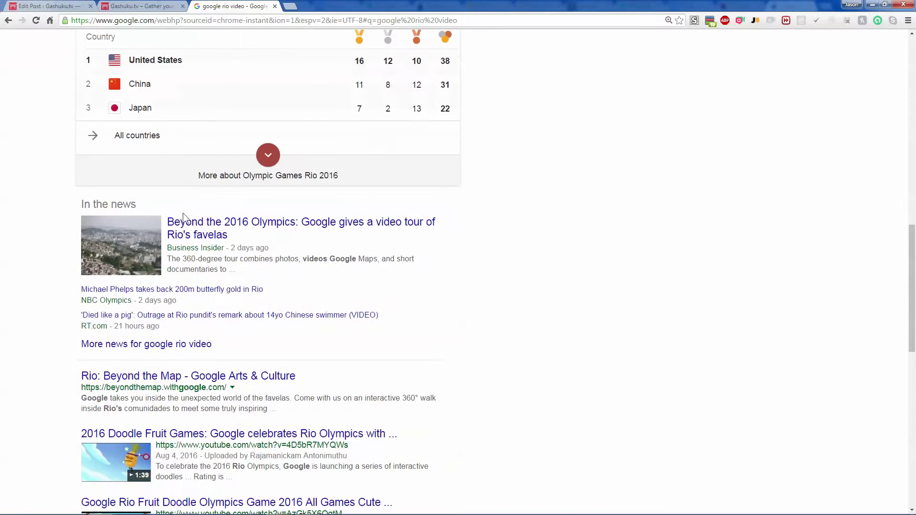
left_click(189, 224)
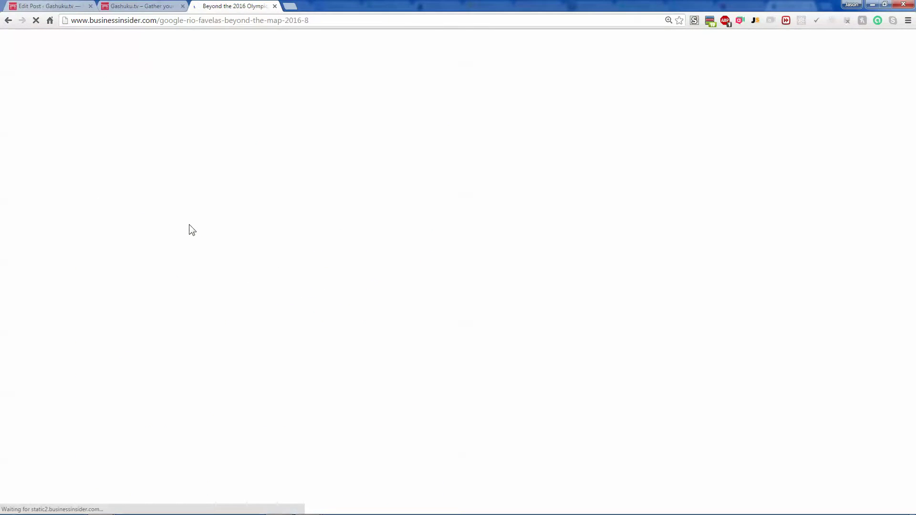
scroll(59, 216, "down", 7)
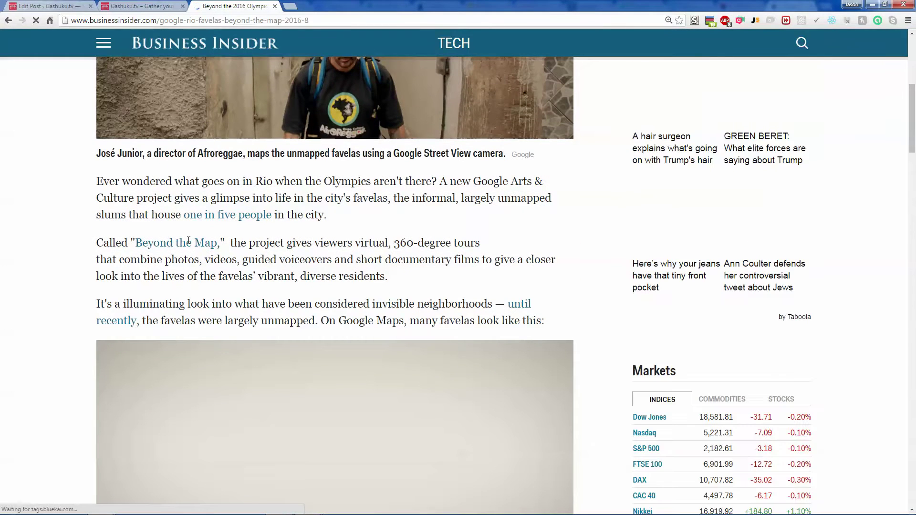
left_click(190, 244)
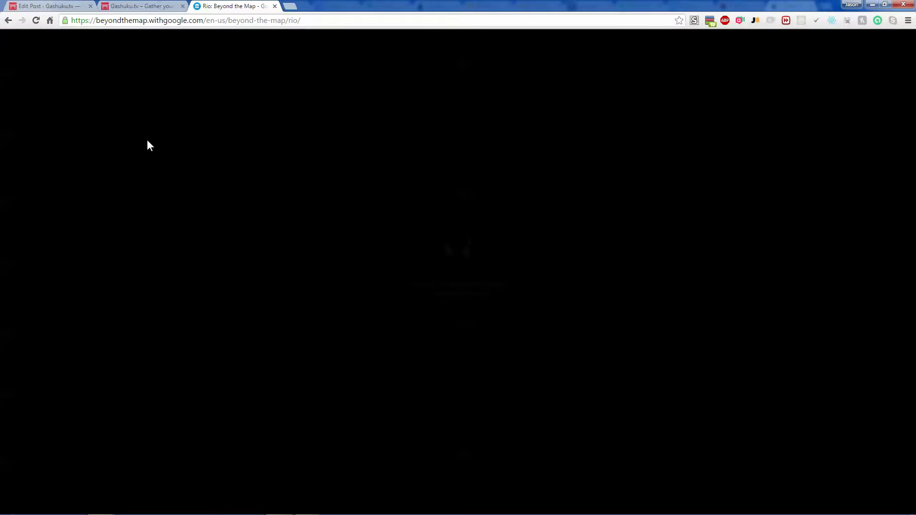
Return to the search results and copy the link address of the Business Insider favelas article
key("alt+Left")
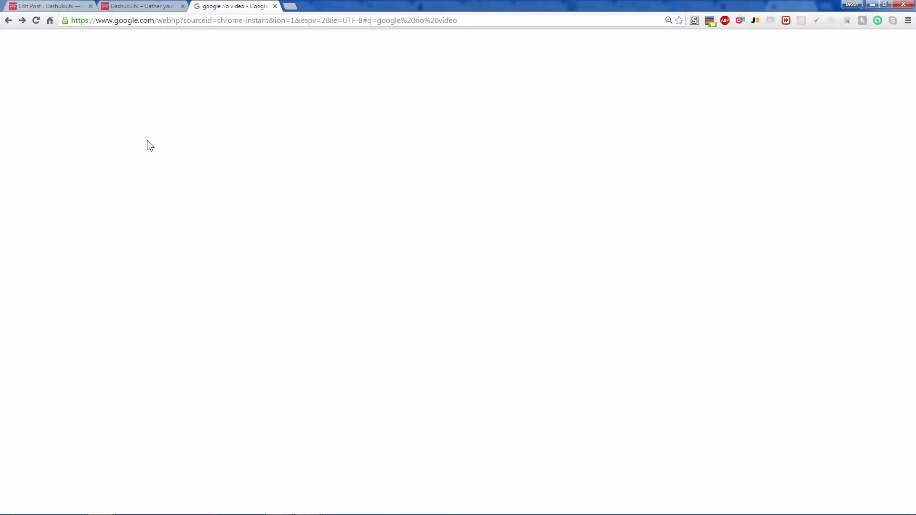
scroll(70, 201, "down", 15)
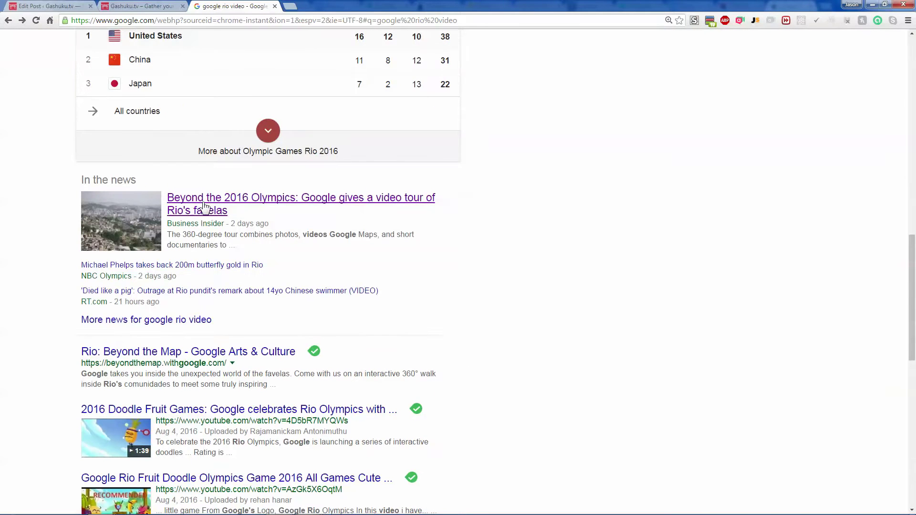
right_click(203, 210)
left_click(239, 254)
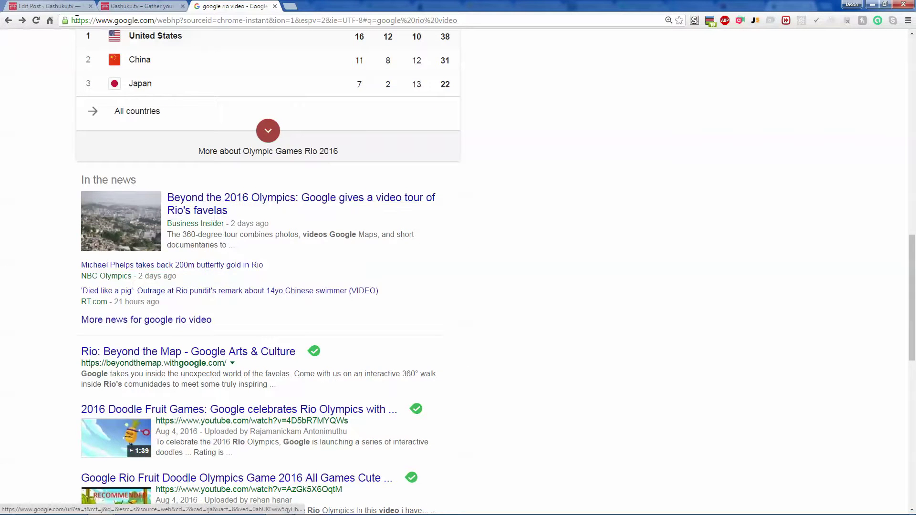
Back in the WordPress post, replace "saw a post from someone" with "read an article" in the first sentence
left_click(47, 6)
left_click(150, 227)
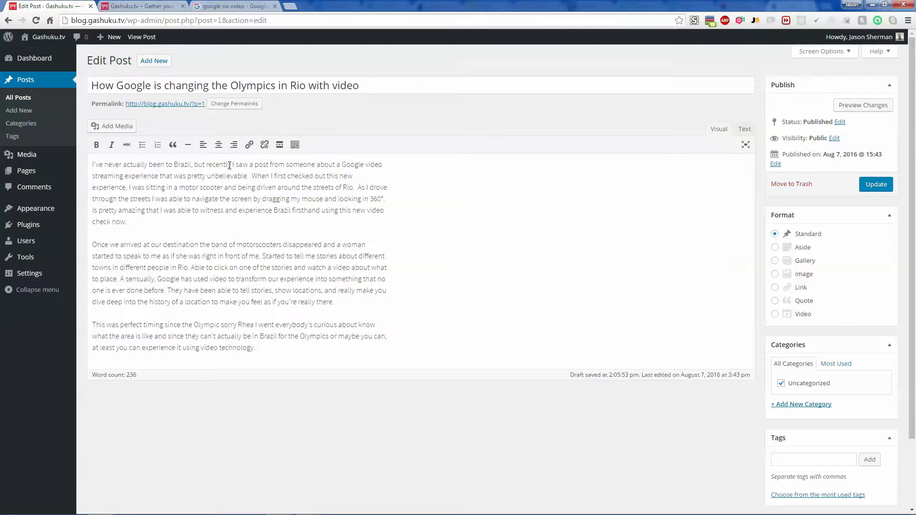
left_click_drag(237, 165, 317, 164)
type("read an article")
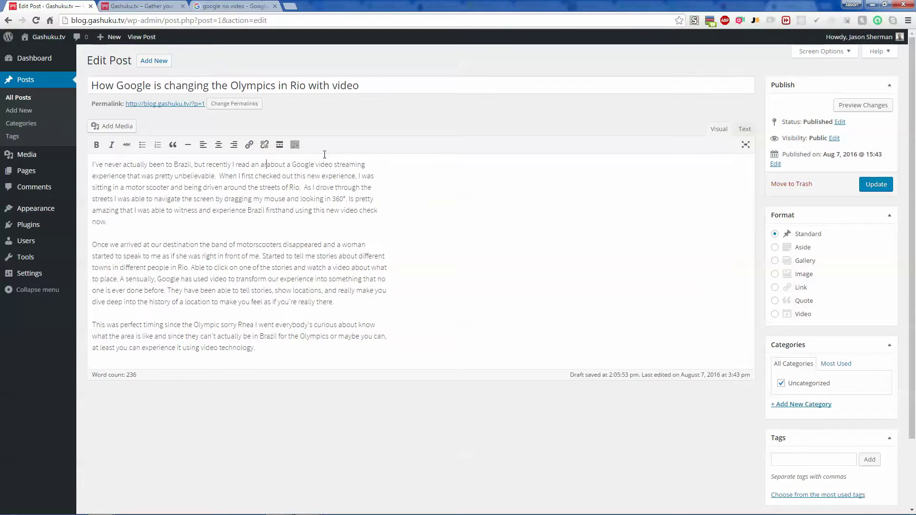
Select "I read an article" in the first sentence and open the full link options for it
key("ctrl+shift+Left")
key("ctrl+shift+Left")
key("ctrl+shift+Left")
key("ctrl+shift+Left")
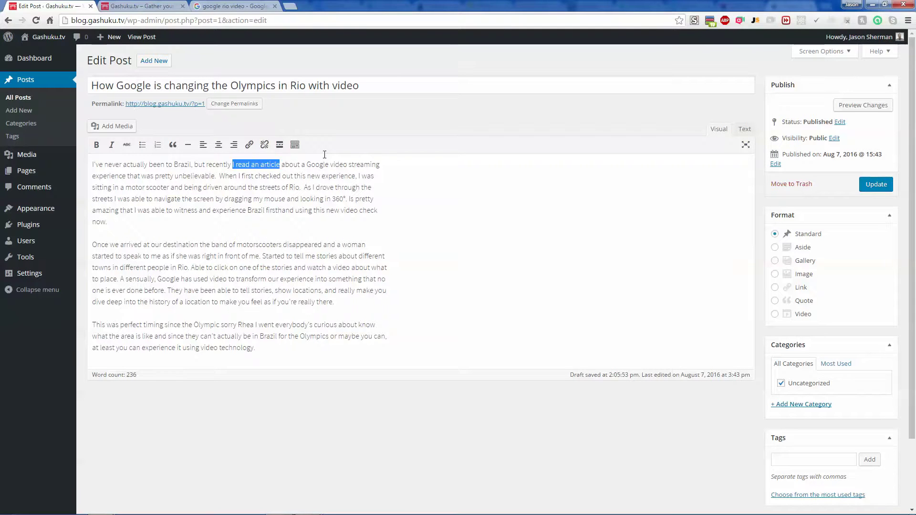
left_click(249, 145)
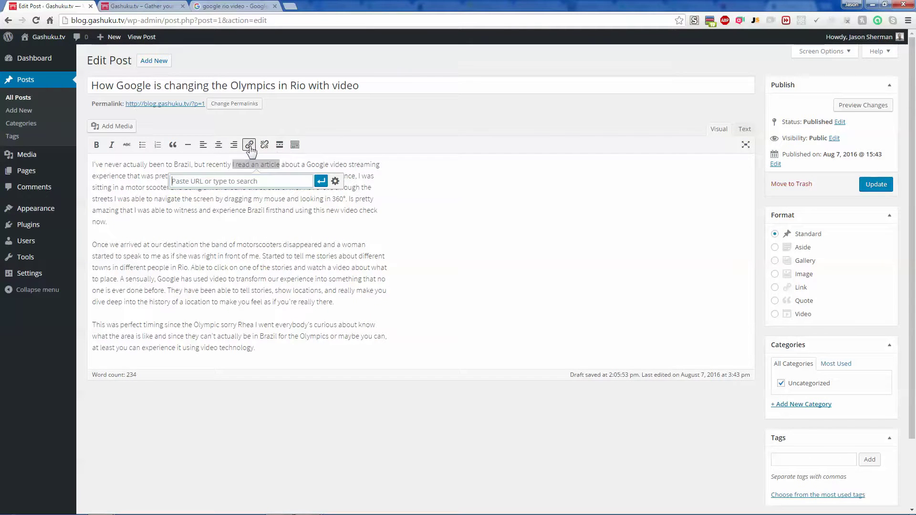
left_click(335, 181)
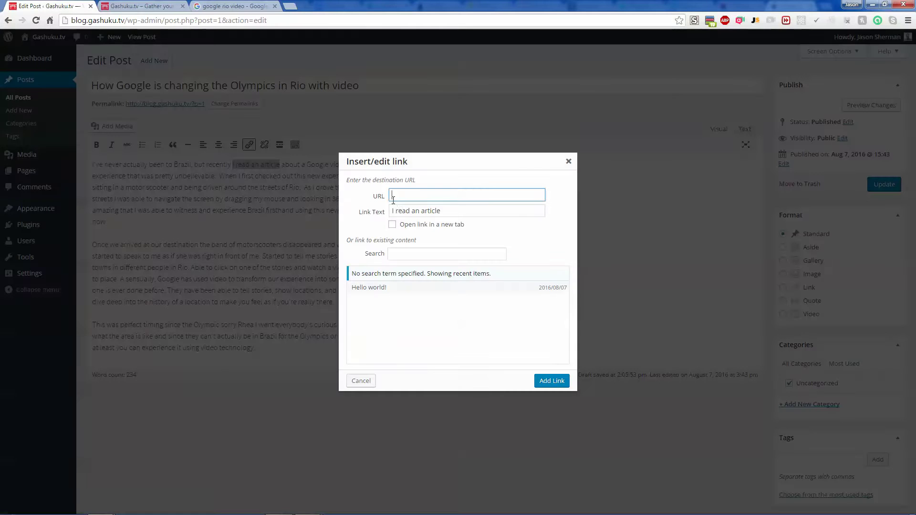
Open Bitly in a new browser tab and create a Bitlink from the copied Google redirect address
left_click(290, 7)
type("bit")
key("Return")
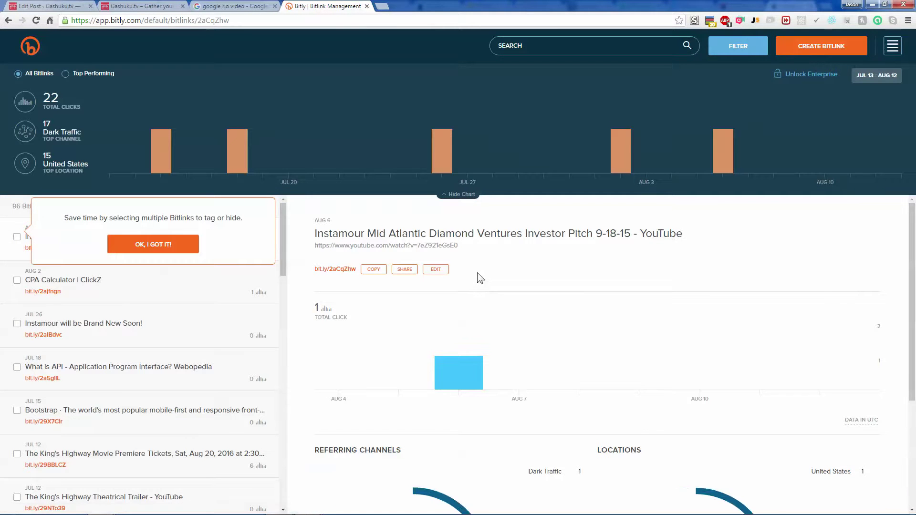
key("b")
type("https://www.google.com/url?sa=t&rct=j&q=&esrc=s&source=web&cd=2&cad=rja&uact=8&ved=0ahUKEwiw5qyHhrzOAhXOZiYKHbV0C5UQqQIIQzAB&url=http%3A%2F%2Fwww.businessinsider.com%2Fgoogle-rio-favelas-beyond-the-map-2016-8&usg=AFQjCNElEk8yzzoHX1meJvVplBW5zKGY6Q&sig2=e32Z764776jmMUzQ0zbNyQ")
key("Return")
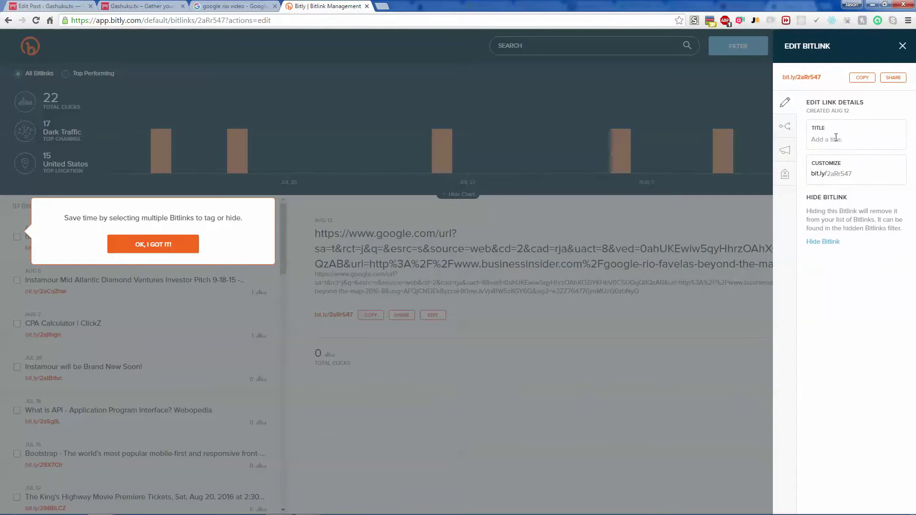
Load the copied link in a new browser tab, copy the article's direct businessinsider.com address, and close that tab
left_click(382, 6)
type("https://www.google.com/url?sa=t&rct=j&q=&esrc=s&source=web&cd=2&cad=rja&uact=8&ved=0ahUKEwiw5qyHhrzOAhXOZiYKHbV0C5UQqQIIQzAB&url=http%3A%2F%2Fwww.businessinsider.com%2Fgoogle-rio-favelas-beyond-the-map-2016-8&usg=AFQjCNEIEk8yzzoHX1meJvVplBW5zKGY6Q&sig2=e32Z764770jmMUzQ0zbNyQ")
key("Return")
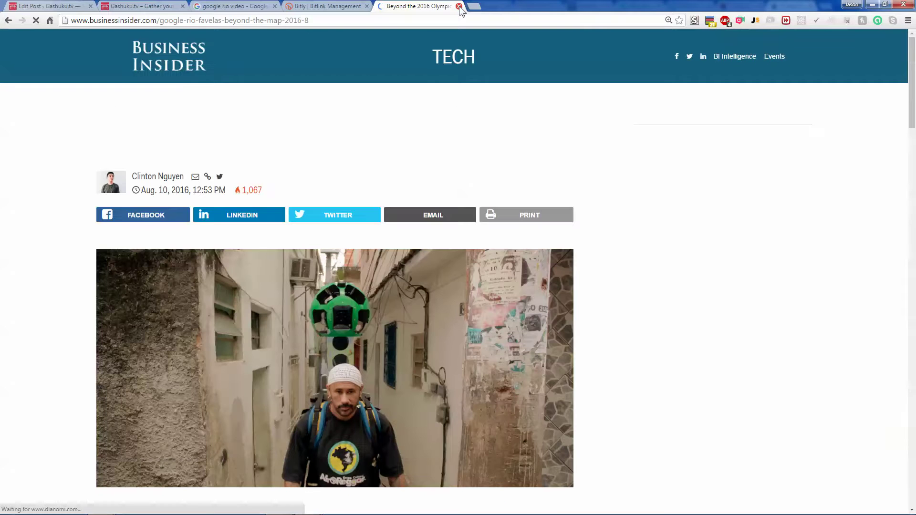
left_click(271, 23)
key("ctrl+c")
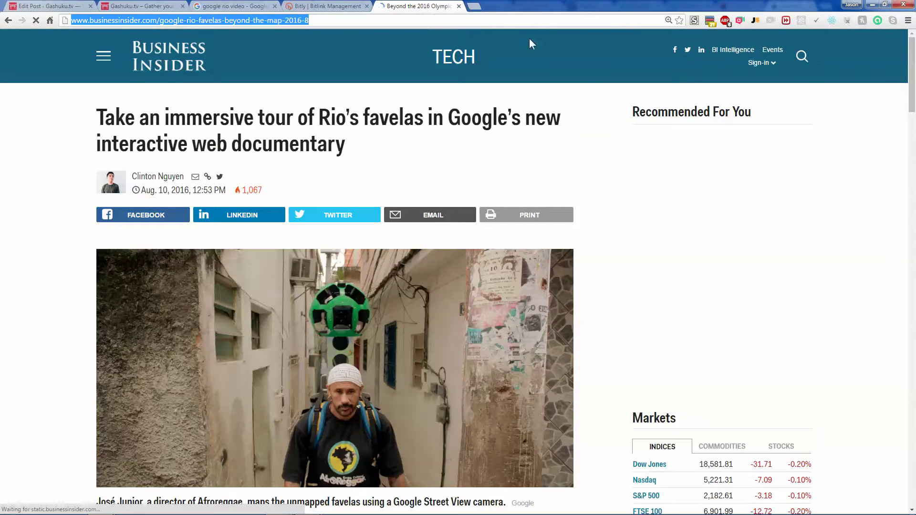
left_click(459, 7)
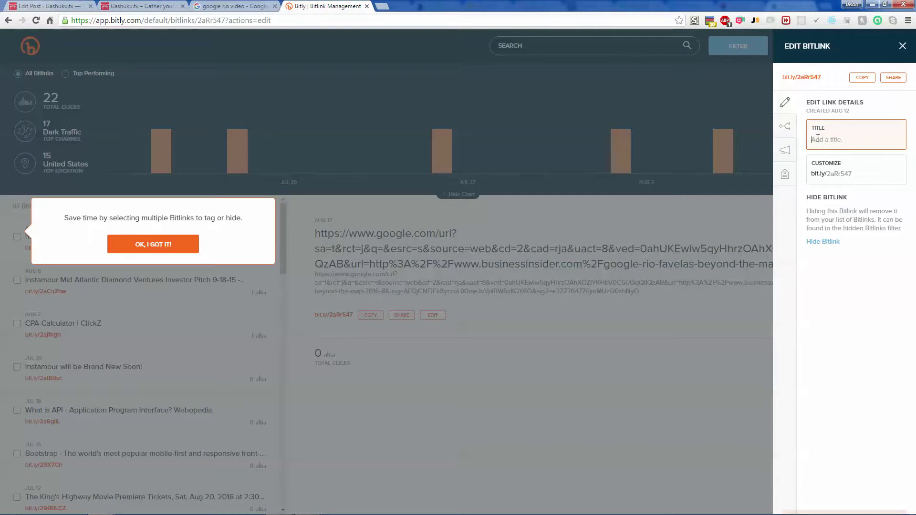
Dismiss the current Bitlink's edit form, create a new Bitlink from the direct Business Insider address, and copy the short link
left_click(764, 296)
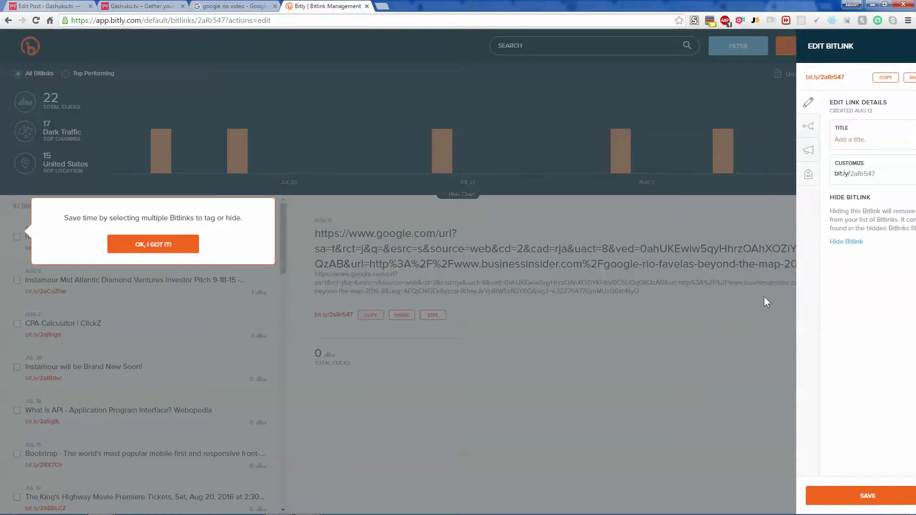
key("b")
key("ctrl+v")
left_click(859, 79)
left_click(76, 5)
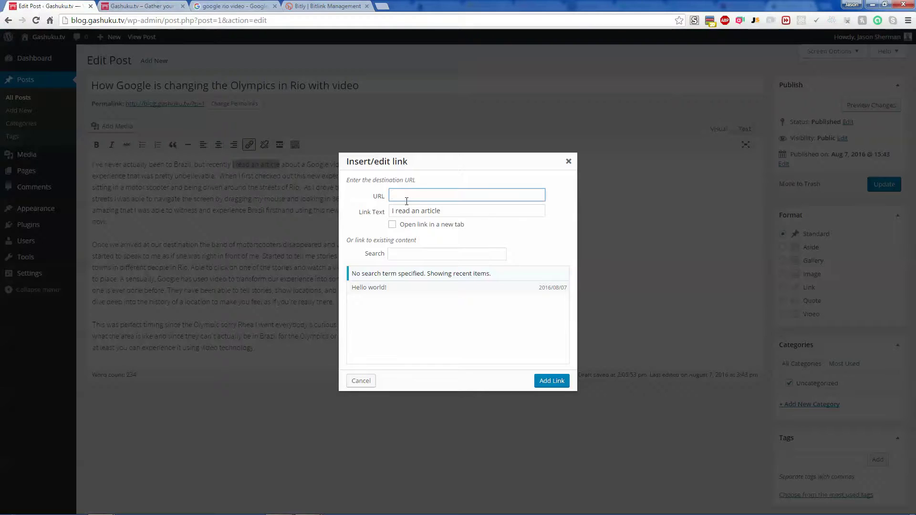
key("ctrl+v")
left_click(392, 225)
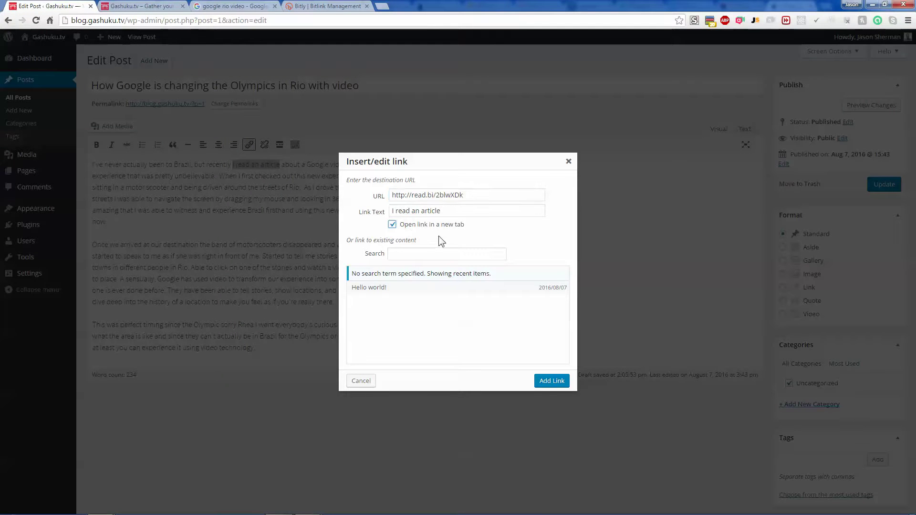
left_click(552, 381)
Review the Business Insider article and its Bitlink entry in Bitly, then return to the WordPress post
left_click(226, 6)
left_click(214, 198)
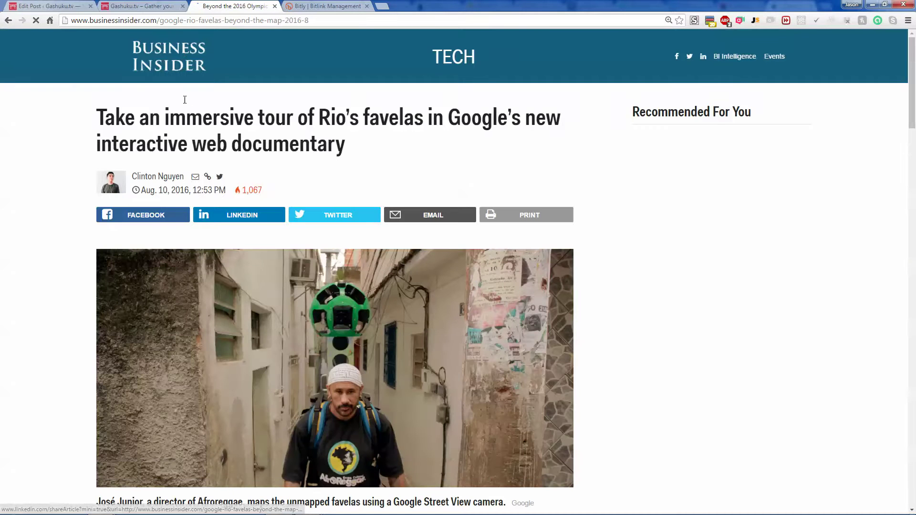
left_click(321, 6)
left_click(450, 280)
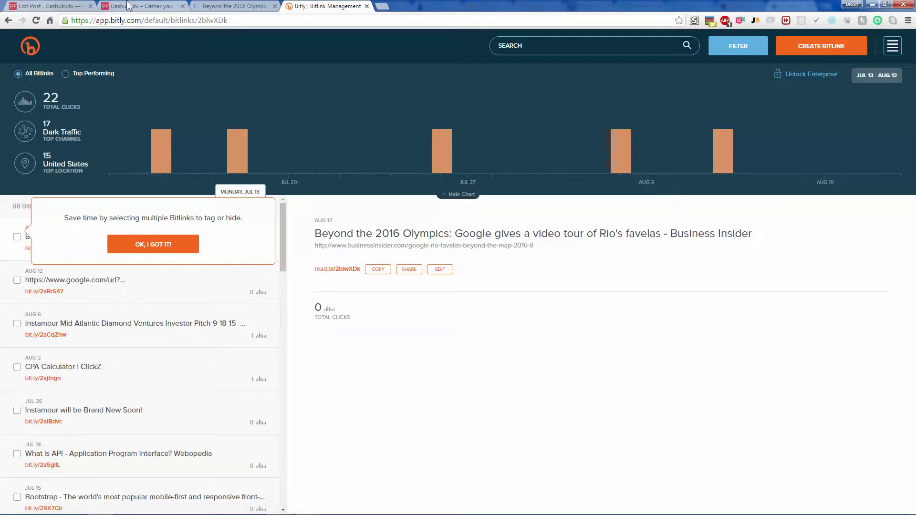
left_click(48, 6)
left_click(159, 187)
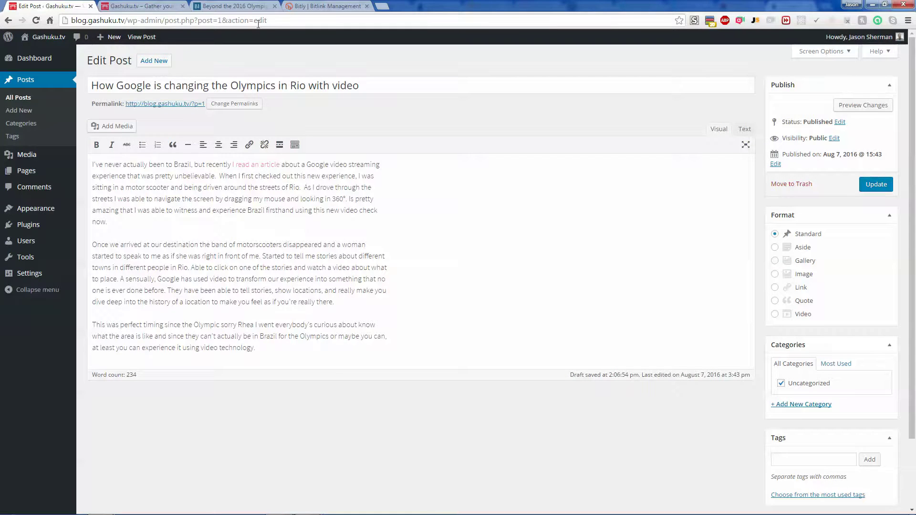
left_click(233, 6)
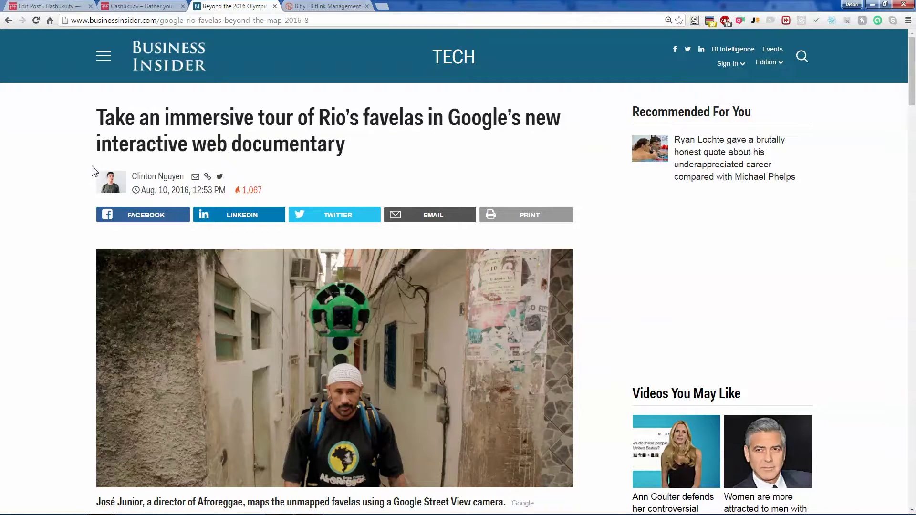
left_click(38, 6)
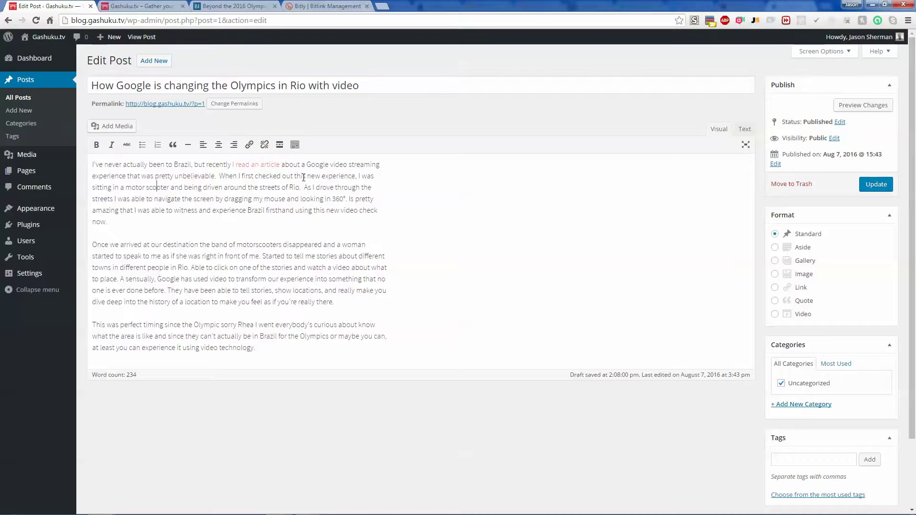
Change "checked out this new experience," to "checked it out," in the first paragraph
left_click(278, 180)
type("it")
key("ctrl+shift+Right")
key("ctrl+shift+Right")
key("ctrl+shift+Right")
key("BackSpace")
type(",")
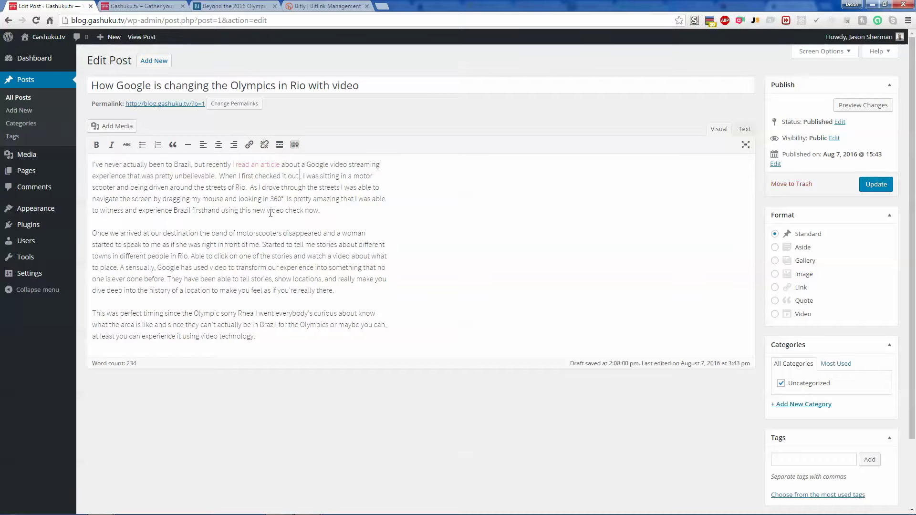
Change "sitting in a motor scooter" to "sitting on a motor scooter" in the first paragraph
key("BackSpace")
key("ctrl+shift+Right")
type("on")
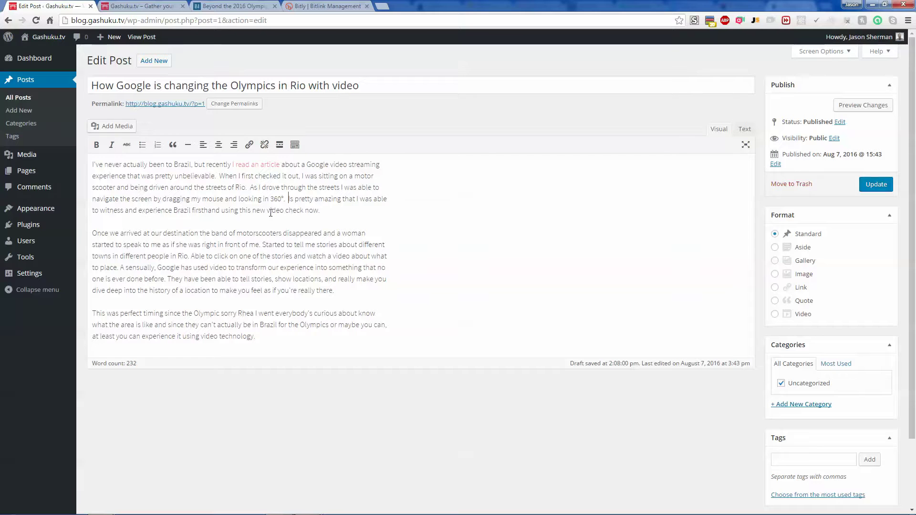
Reword the first paragraph's last sentence to begin "What I found to be pretty amazing was that" and end with "this new video technology."
type("What I ")
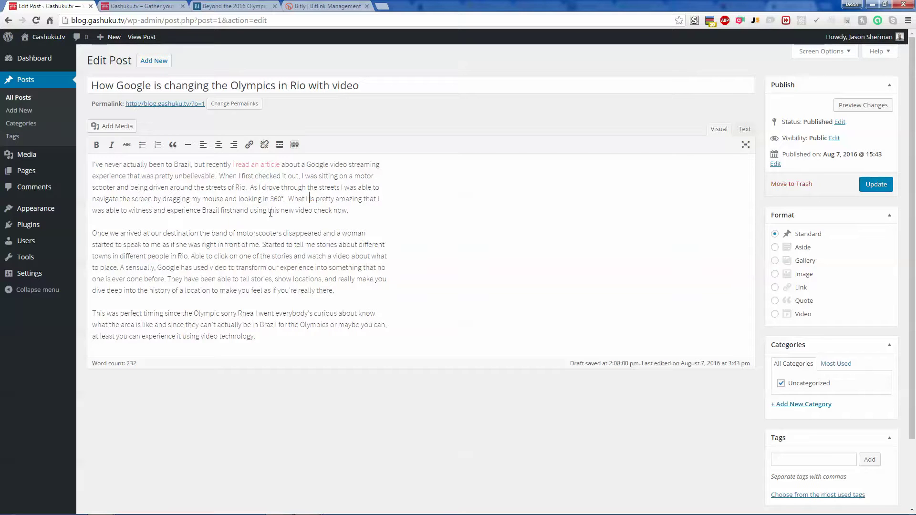
type("found to be")
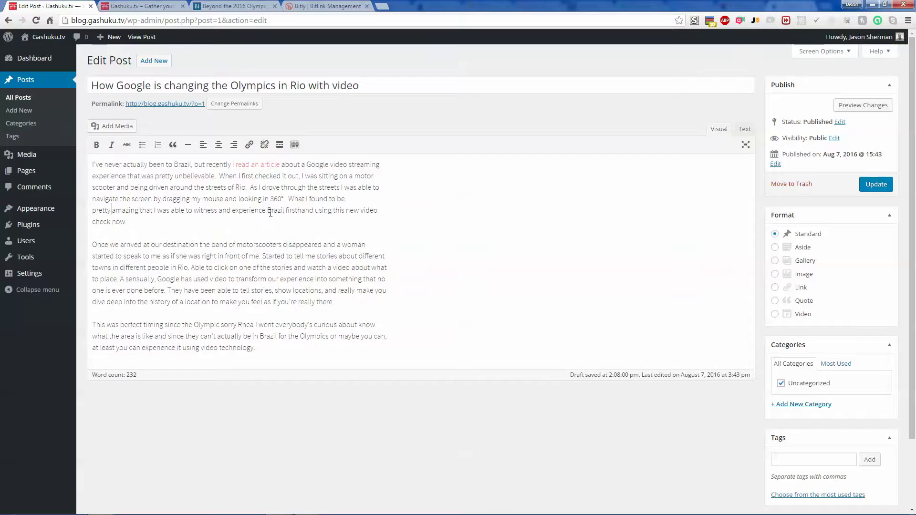
key("ctrl+Left")
type("was")
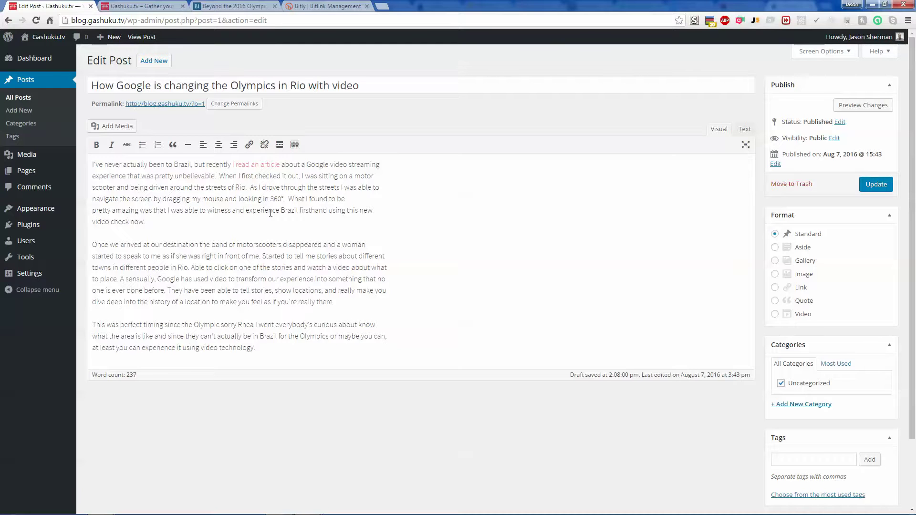
key("BackSpace")
key("ctrl+BackSpace")
type("technology.")
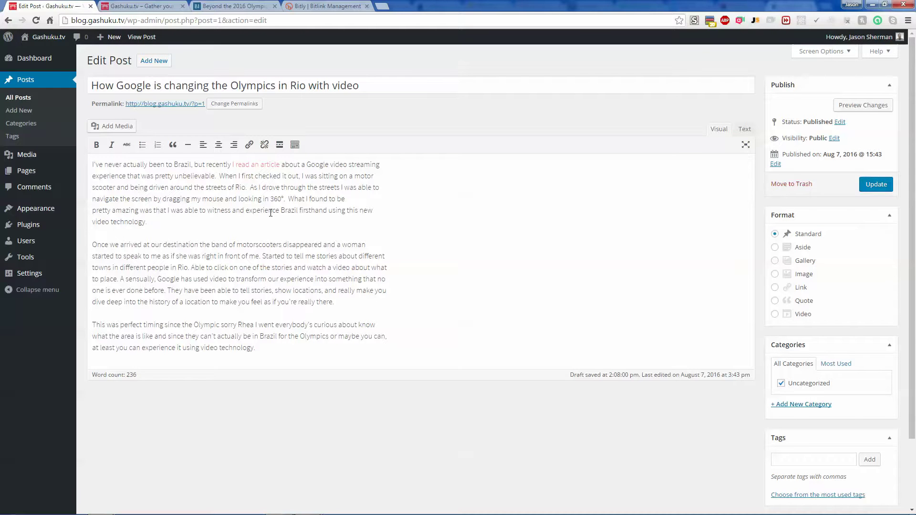
Follow the Business Insider article's link to Google's Beyond the Map site and start the Top of São Carlos mototaxi ride
left_click(234, 6)
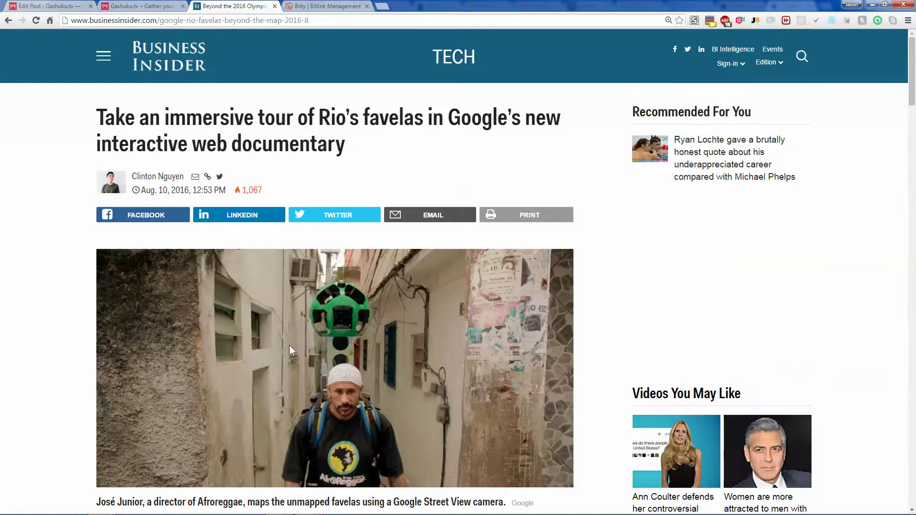
scroll(289, 345, "down", 15)
scroll(231, 254, "up", 4)
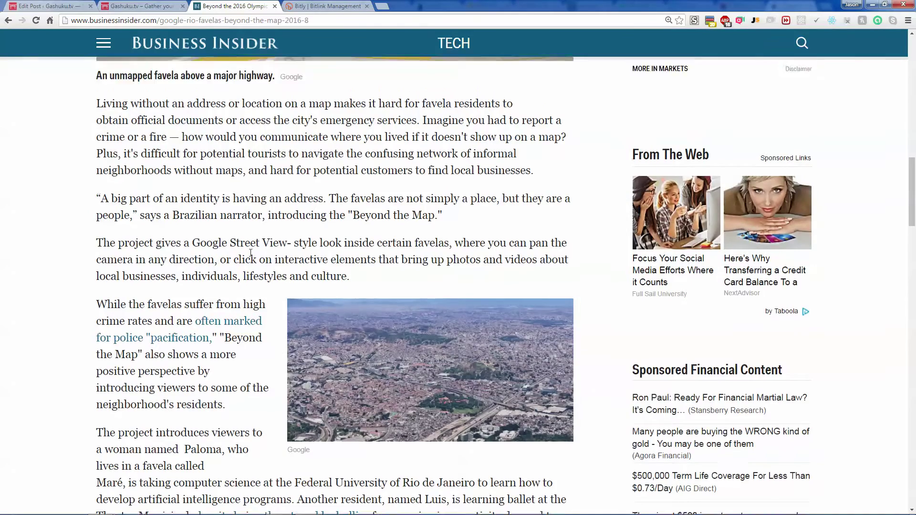
scroll(230, 253, "down", 4)
scroll(230, 253, "up", 10)
scroll(219, 216, "down", 7)
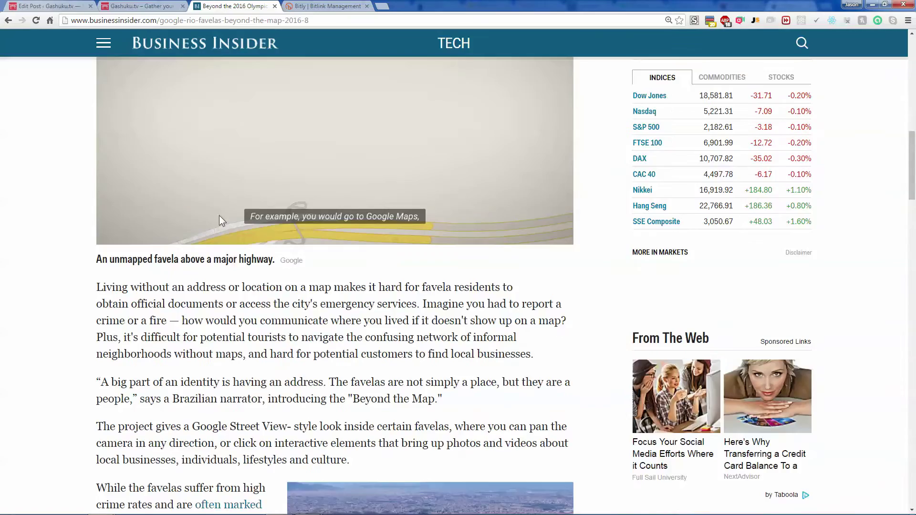
scroll(205, 167, "up", 5)
left_click(188, 102)
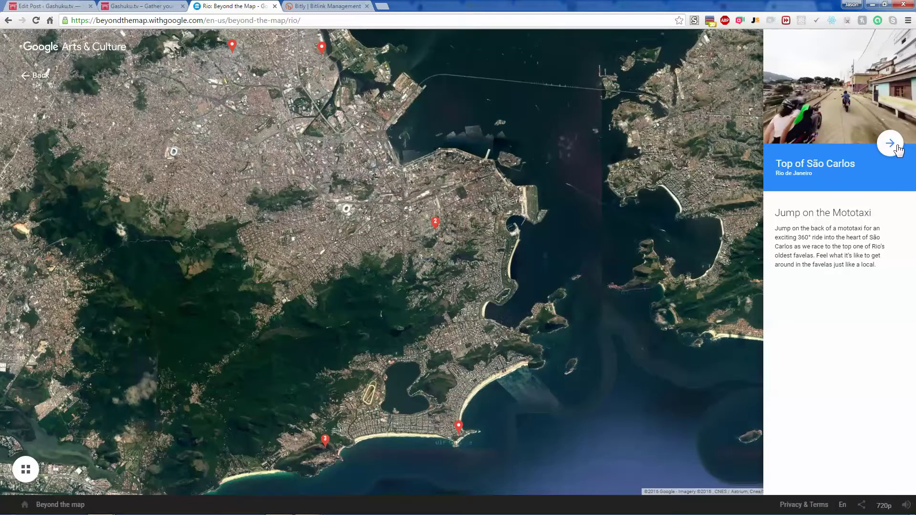
left_click(896, 145)
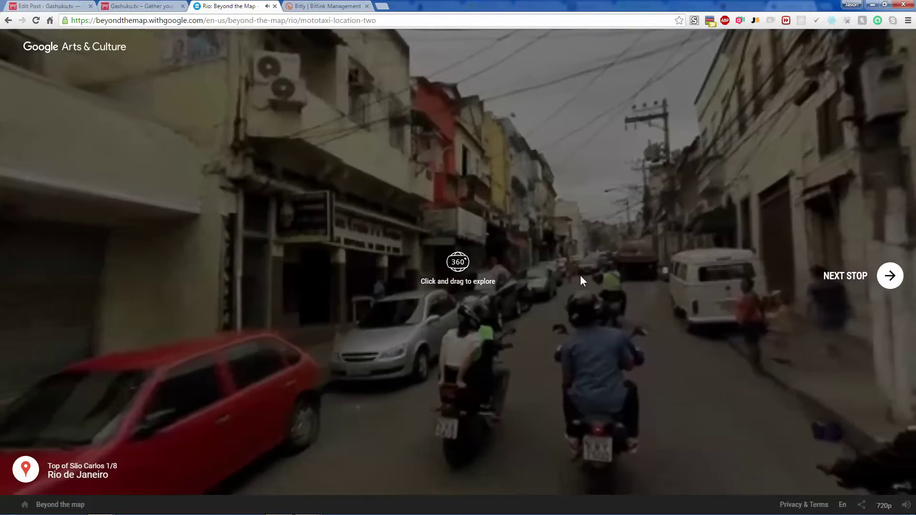
Capture the 360° street view with Snipping Tool and save it to the Desktop as the PNG "google beyond the map"
key("ctrl+alt+s")
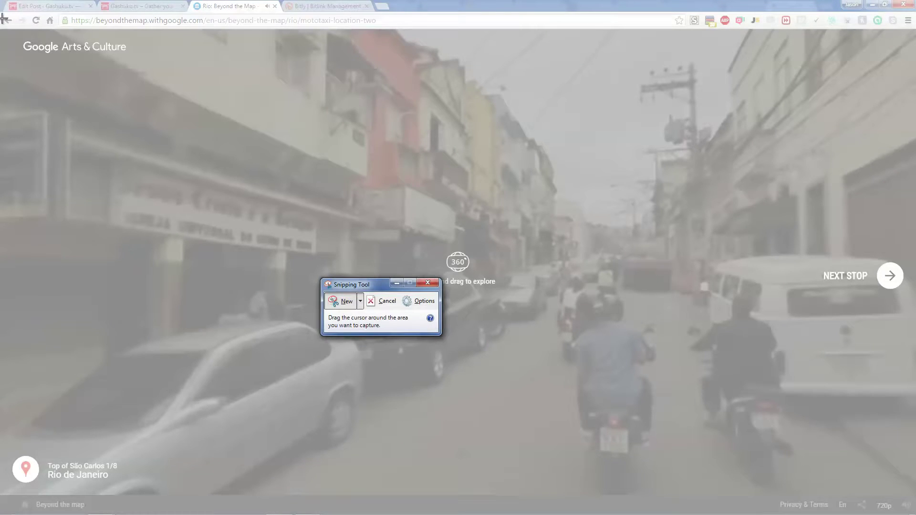
left_click_drag(1, 15, 912, 514)
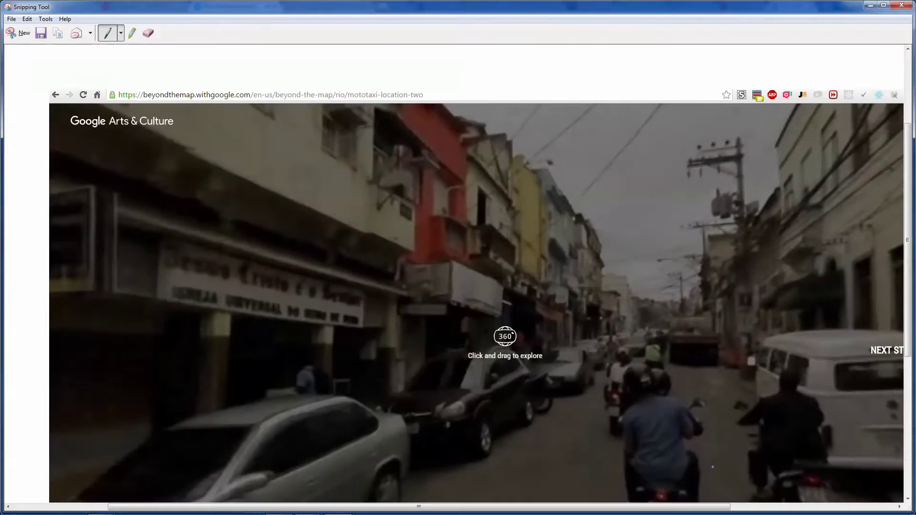
key("ctrl+s")
type("google")
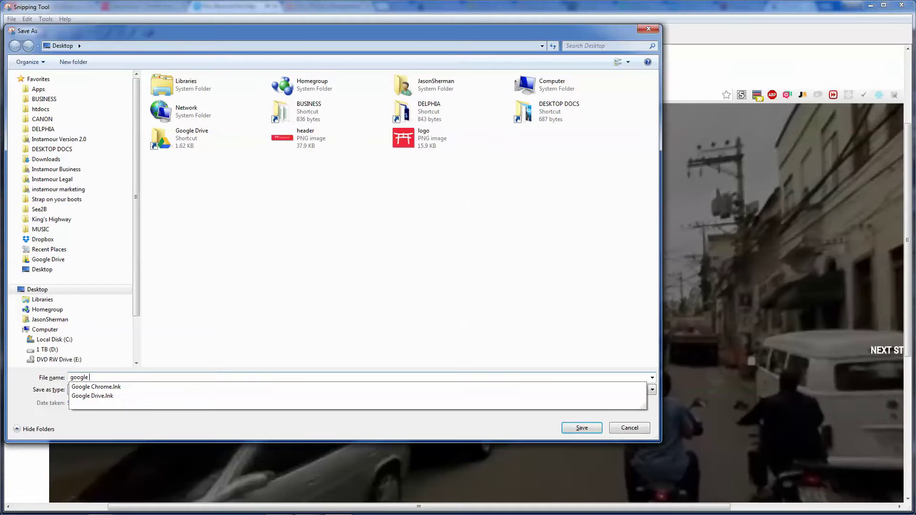
type("beyond the map")
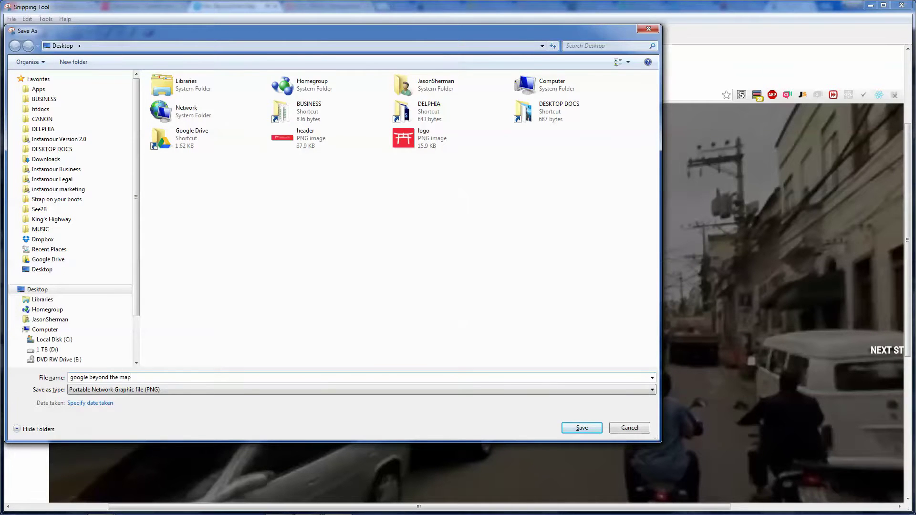
key("Return")
left_click(902, 6)
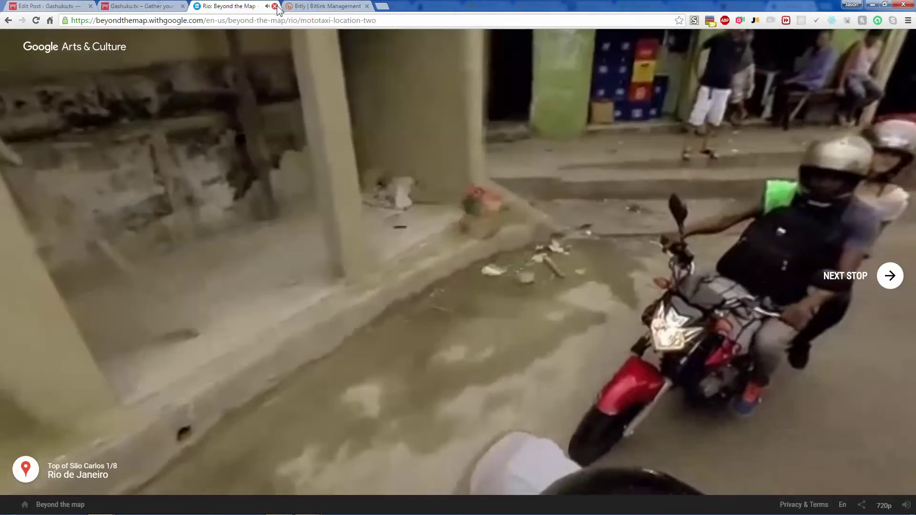
Close the Beyond the Map page, reopen it from the browser history, and mute its sound
left_click(275, 7)
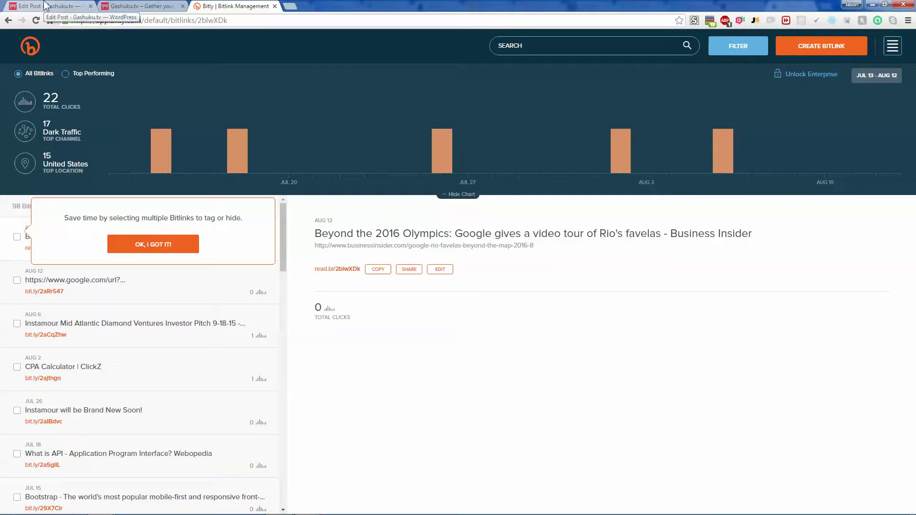
left_click(908, 20)
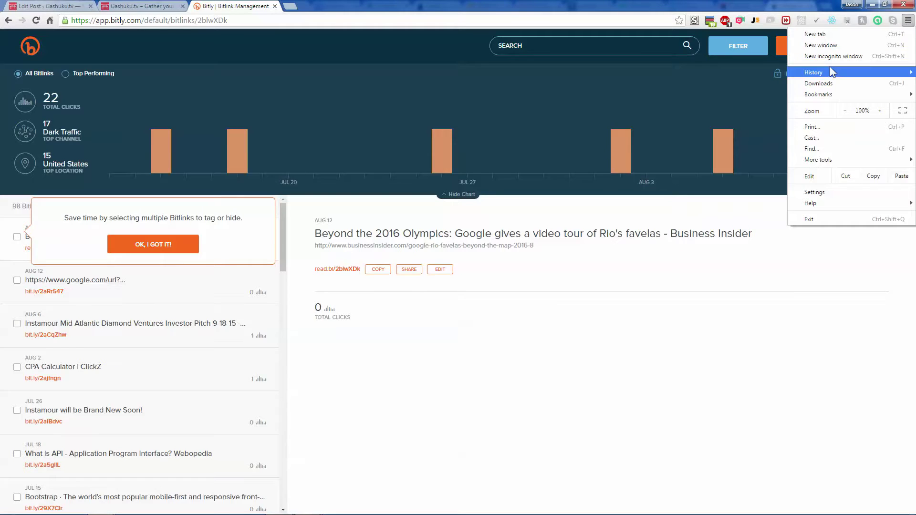
mouse_move(831, 71)
left_click(482, 94)
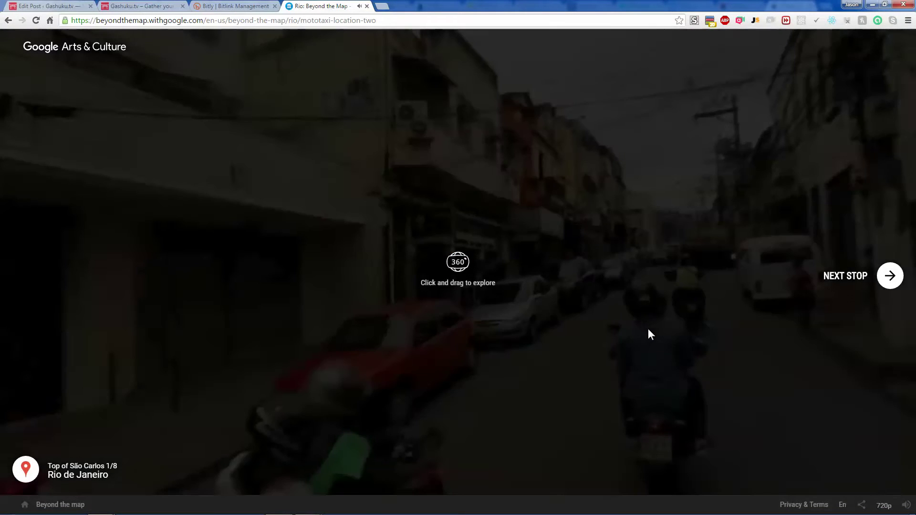
left_click(906, 505)
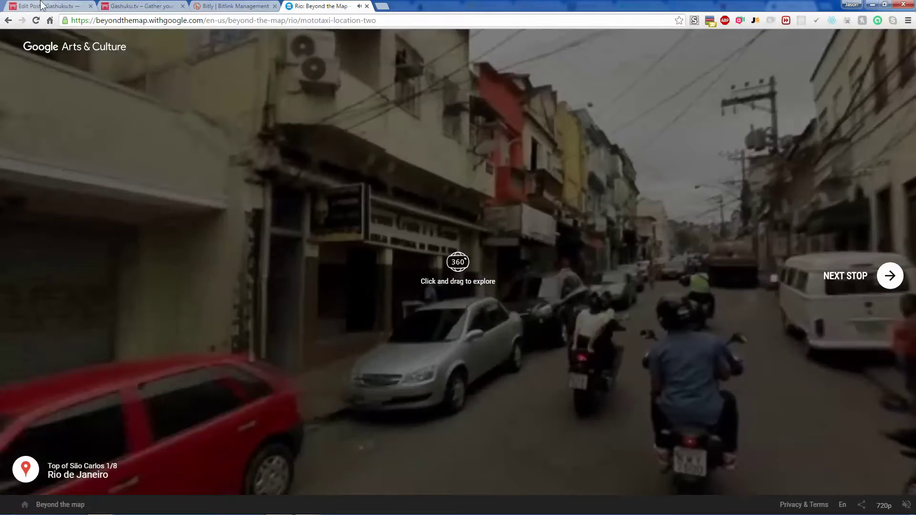
Return to the WordPress post and insert the "google beyond the map" image from the Desktop on a new line below the first paragraph
left_click(42, 6)
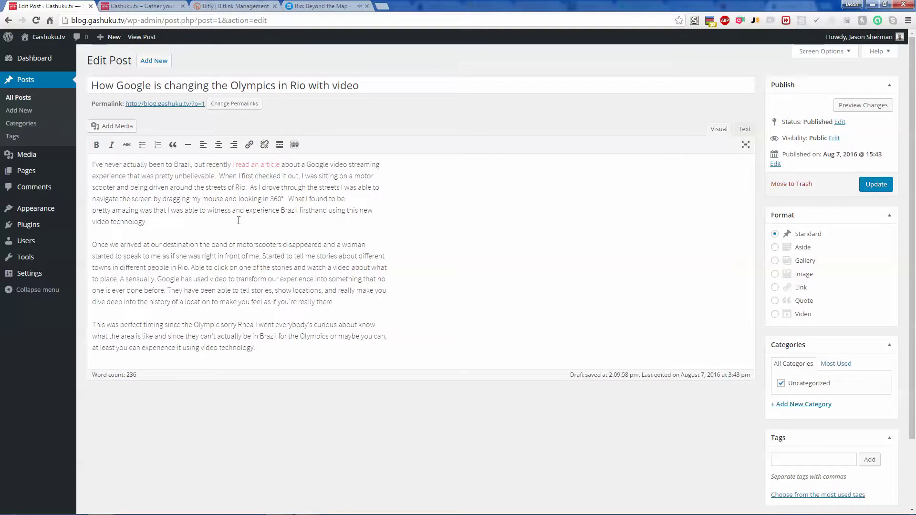
key("Return")
key("Return")
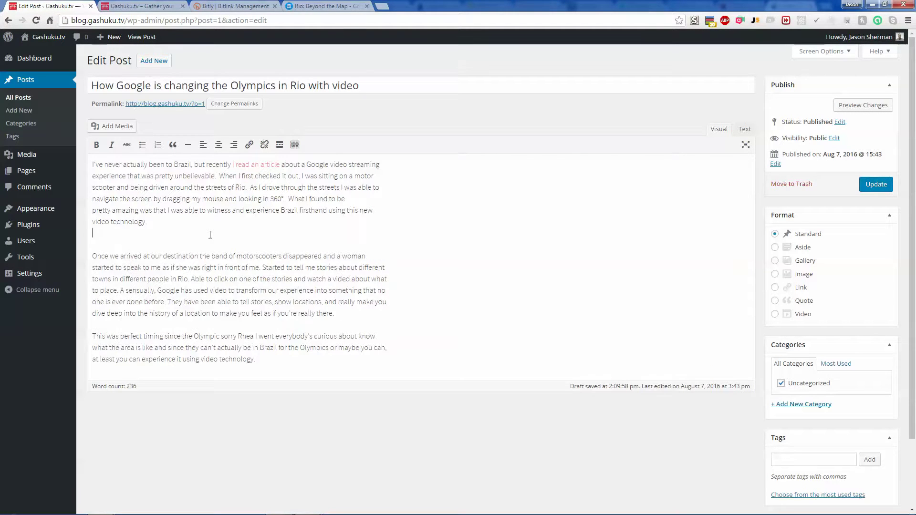
left_click(109, 129)
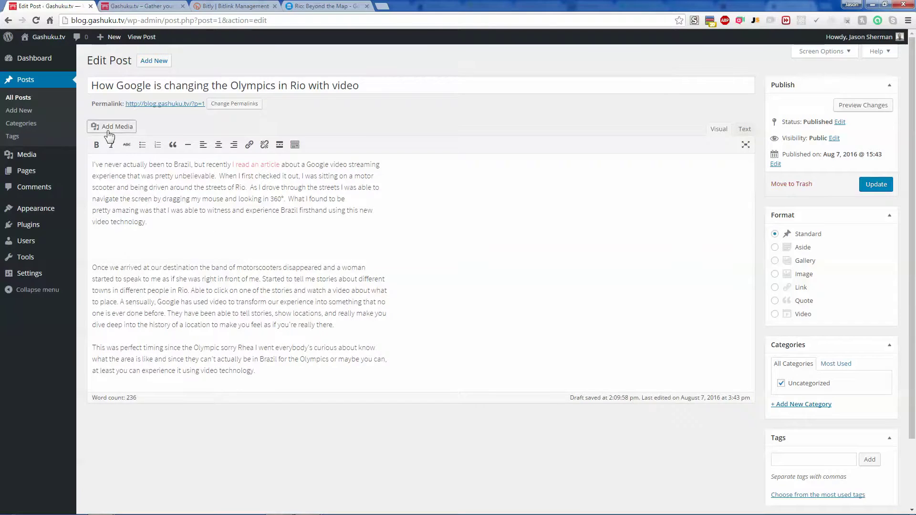
left_click(155, 77)
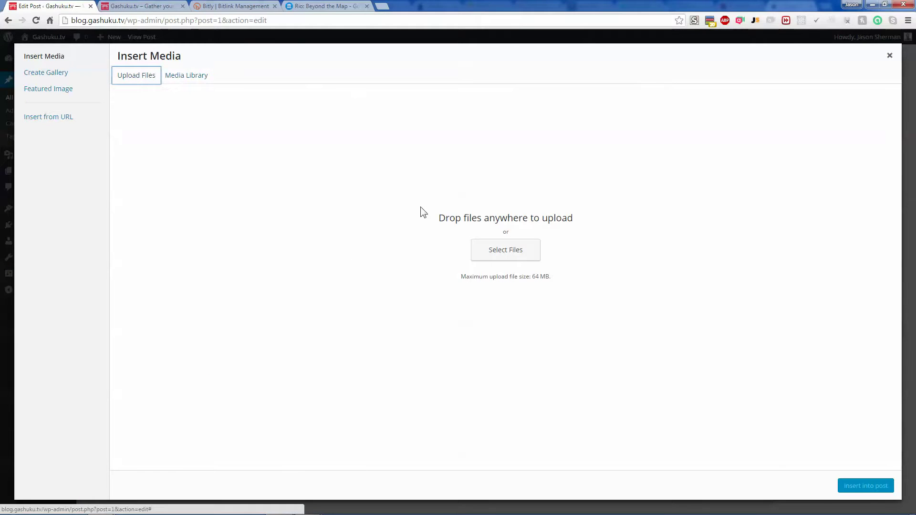
left_click(486, 253)
left_click(48, 201)
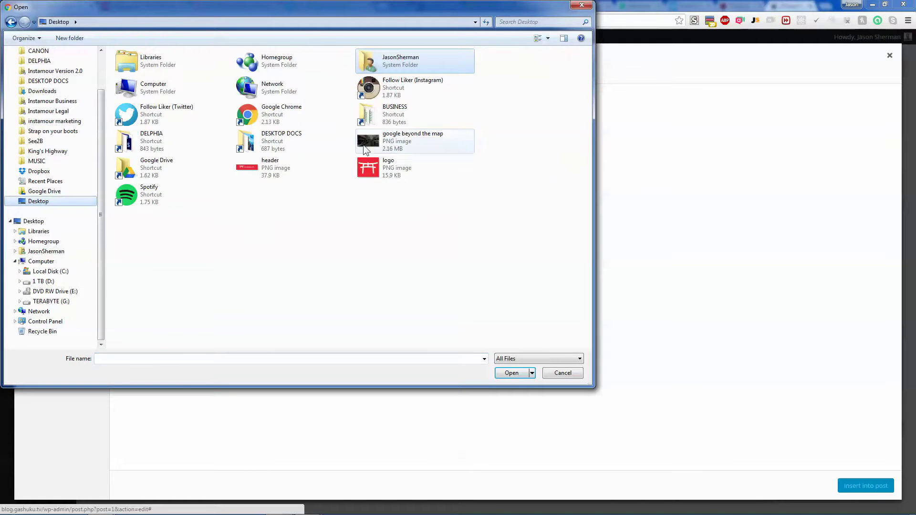
double_click(410, 167)
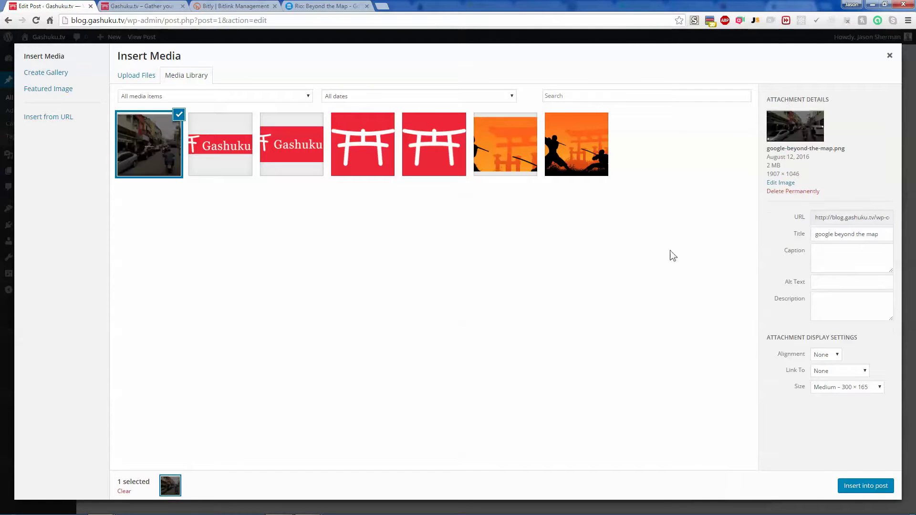
left_click(845, 491)
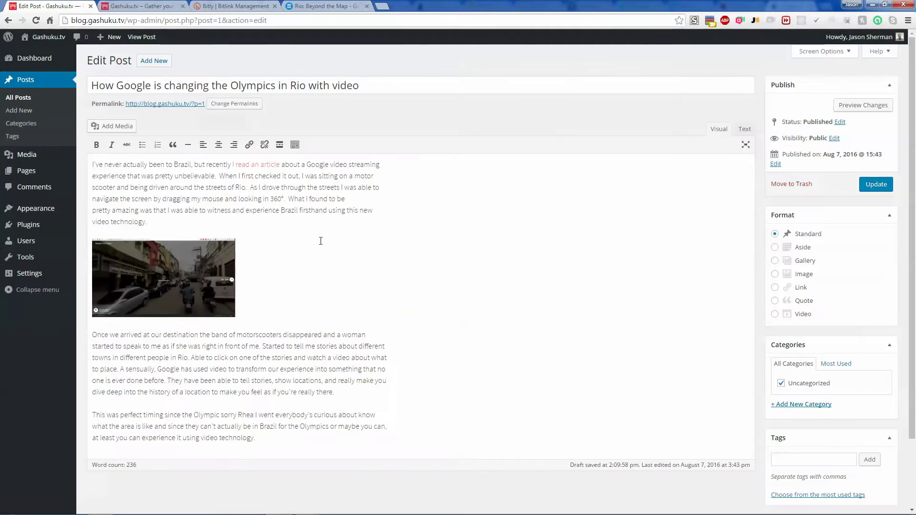
Set the inserted street image's display size to Large – 620 × 340
left_click(207, 283)
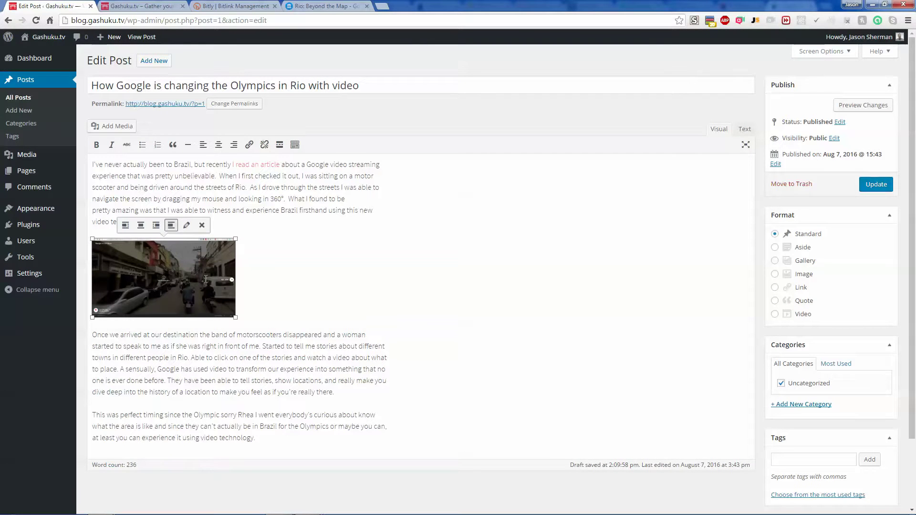
left_click(187, 225)
left_click(248, 185)
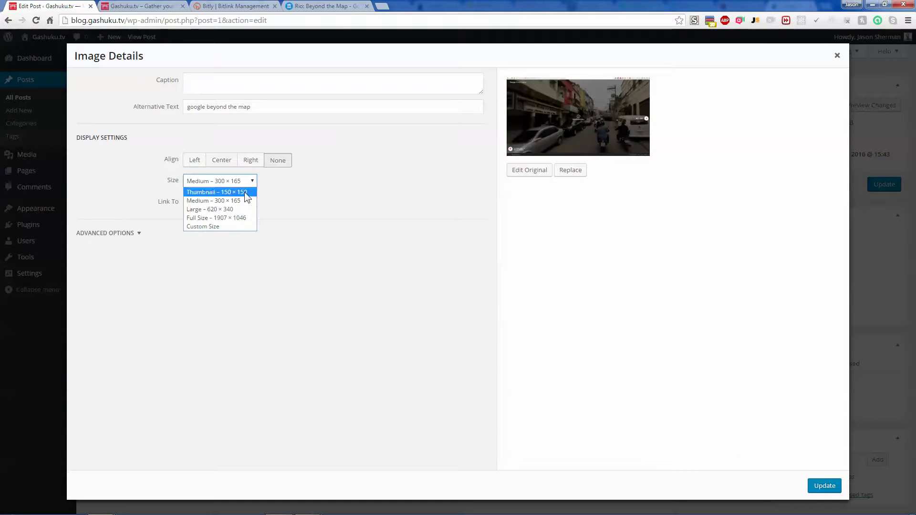
left_click(248, 209)
left_click(820, 491)
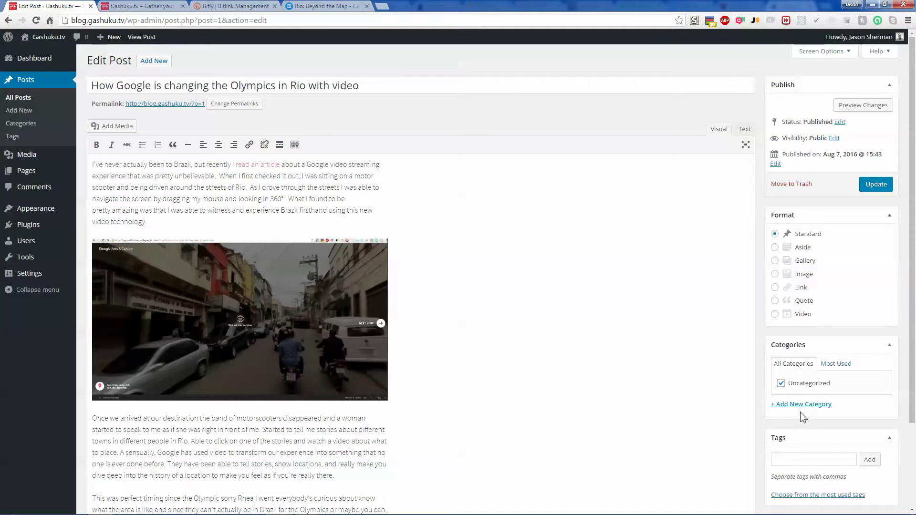
Add a comma after "destination" in the second paragraph and correct "motorscooters" to "motor scooters"
scroll(800, 411, "down", 3)
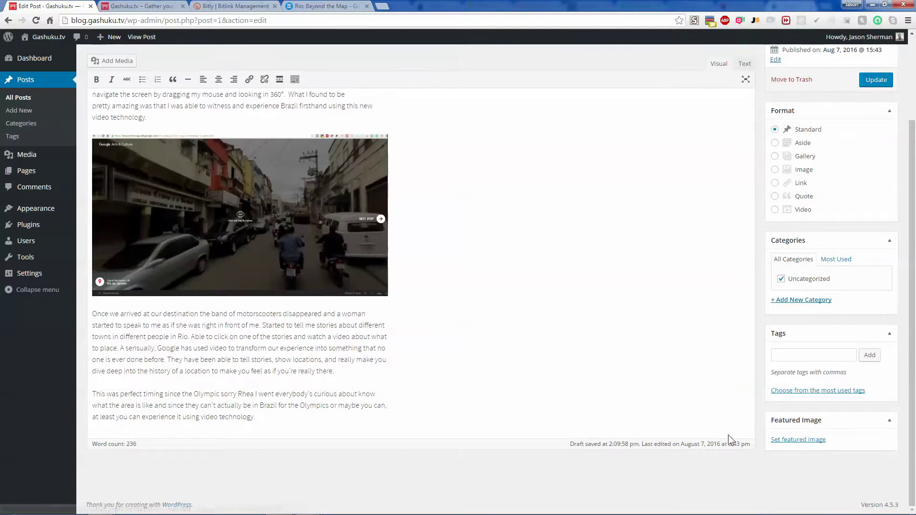
scroll(409, 303, "up", 3)
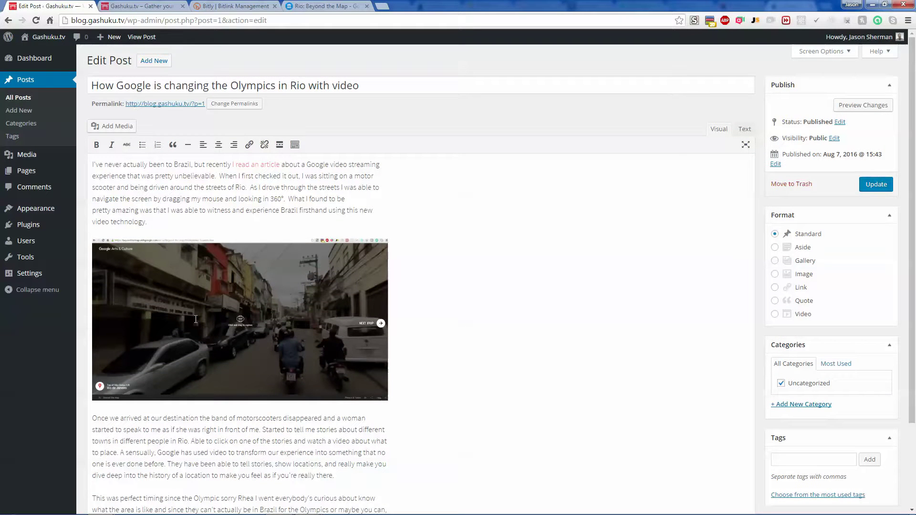
scroll(203, 317, "down", 3)
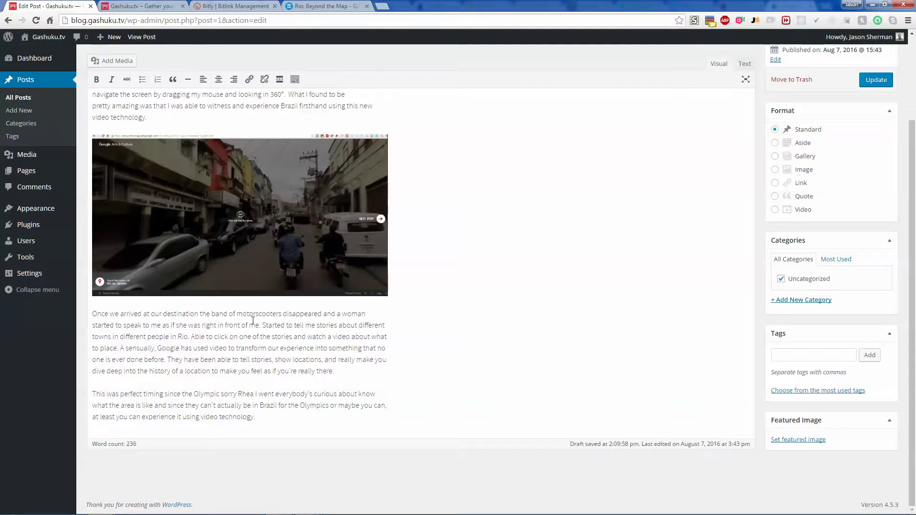
type(",")
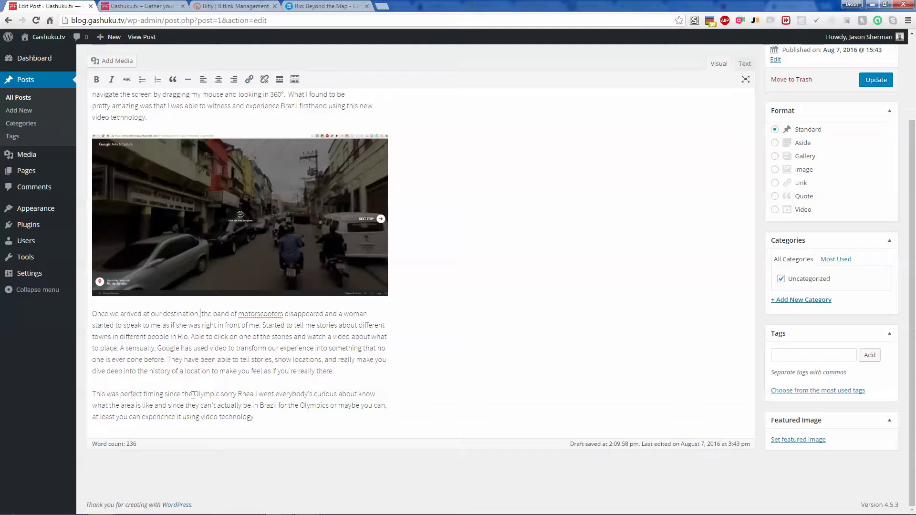
right_click(254, 310)
left_click(296, 320)
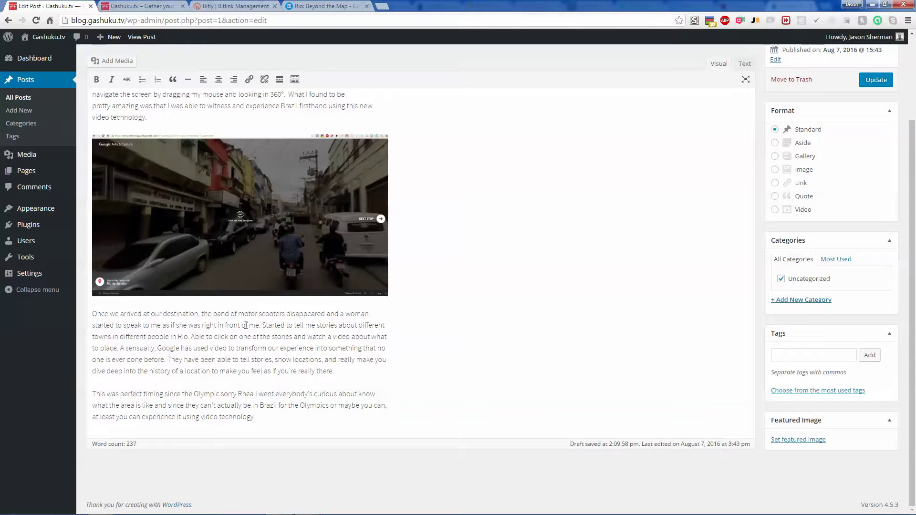
Change "Started to tell me stories" to "She started to tell me stories" in the second paragraph
left_click(262, 325)
key("Delete")
type("She s")
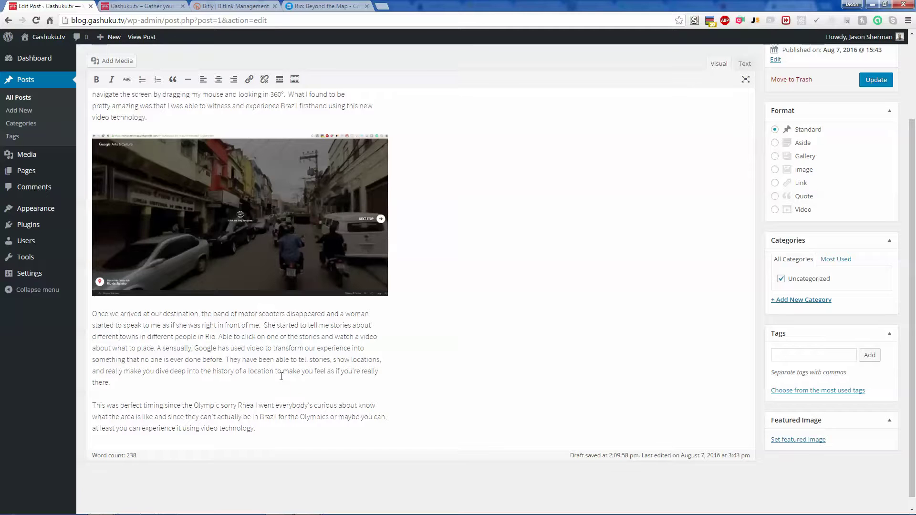
Change "different towns in different people" to "different towns and different people" in the second paragraph
type("and")
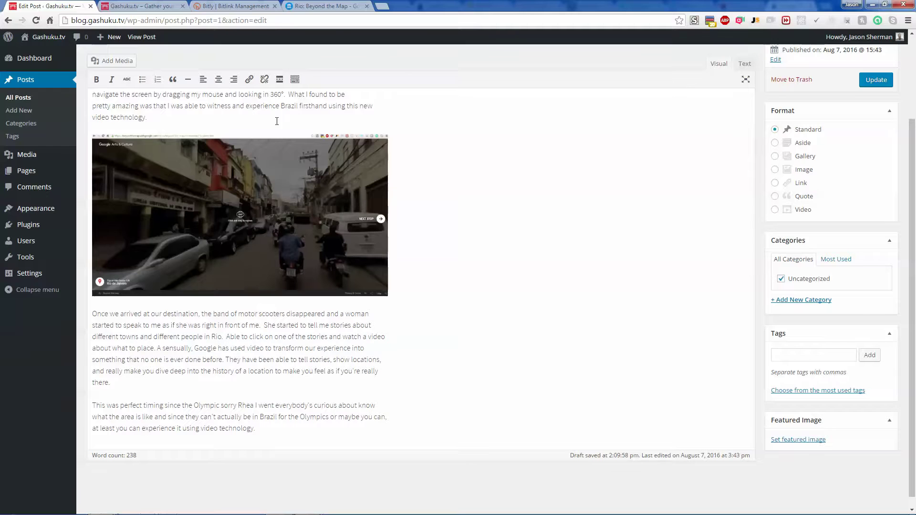
Switch to the Rio: Beyond the Map page, advance the 360° ride to its next scene and look around it
left_click(317, 6)
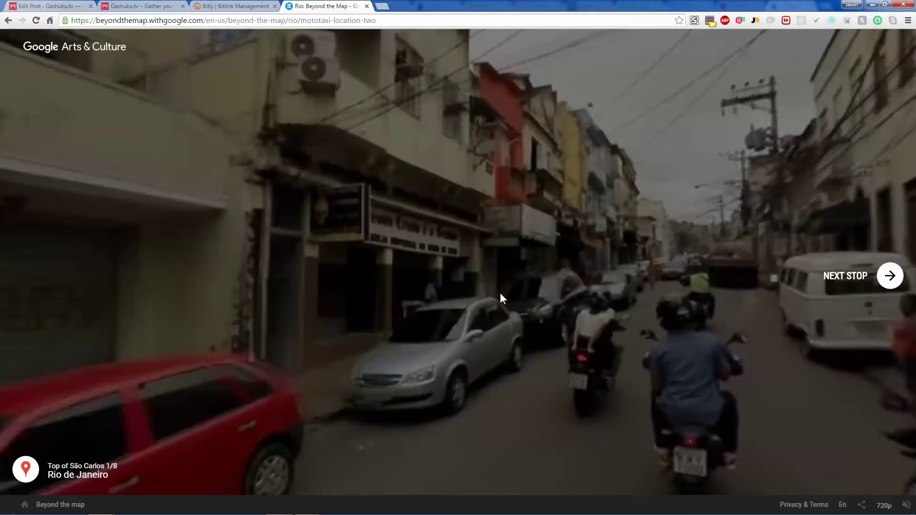
left_click(890, 276)
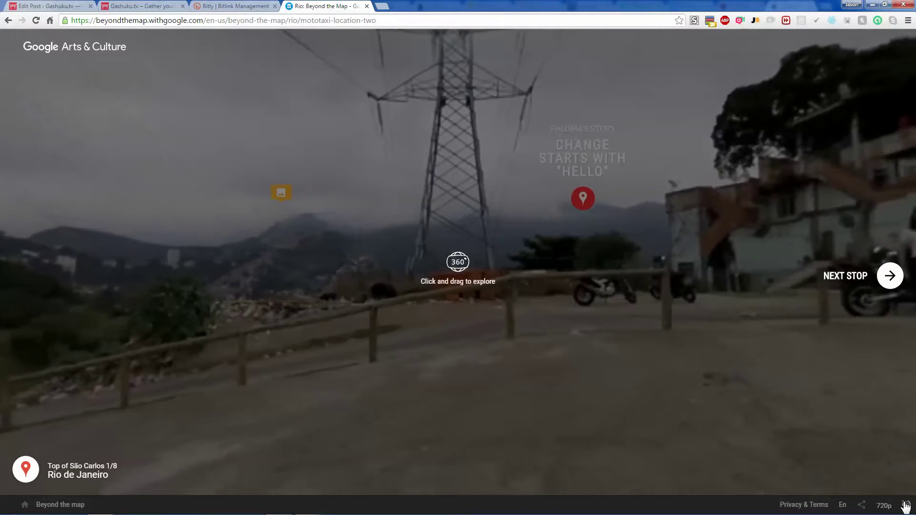
left_click_drag(628, 299, 413, 307)
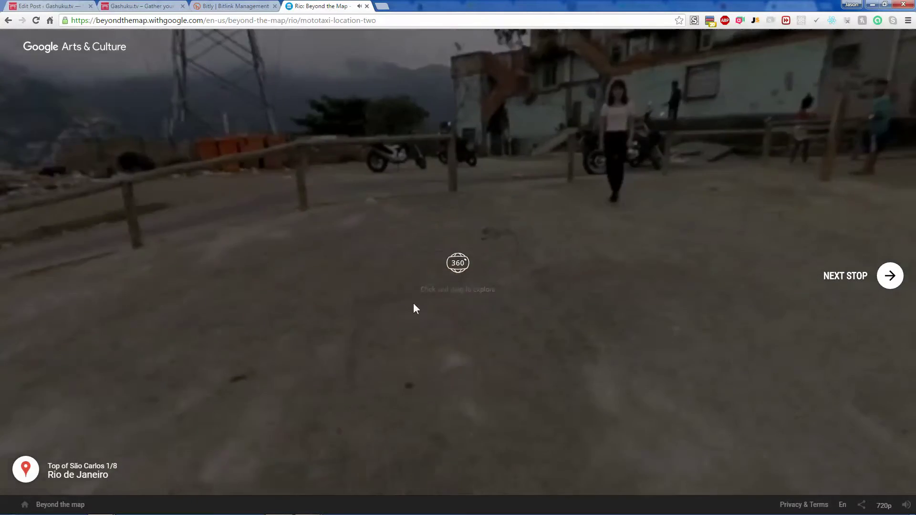
left_click_drag(446, 346, 450, 372)
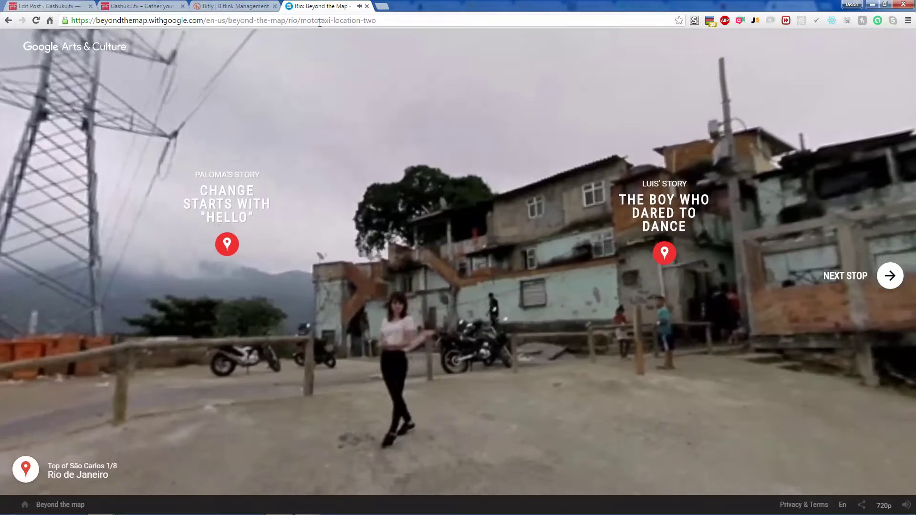
Copy the full web address of the mototaxi-location-two page and mute its sound
left_click(309, 20)
left_click_drag(301, 20, 406, 27)
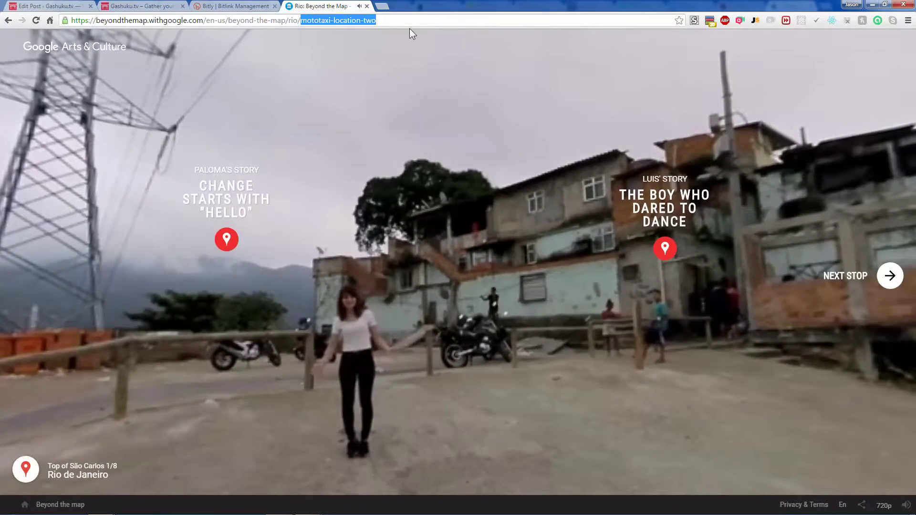
key("ctrl+a")
key("ctrl+c")
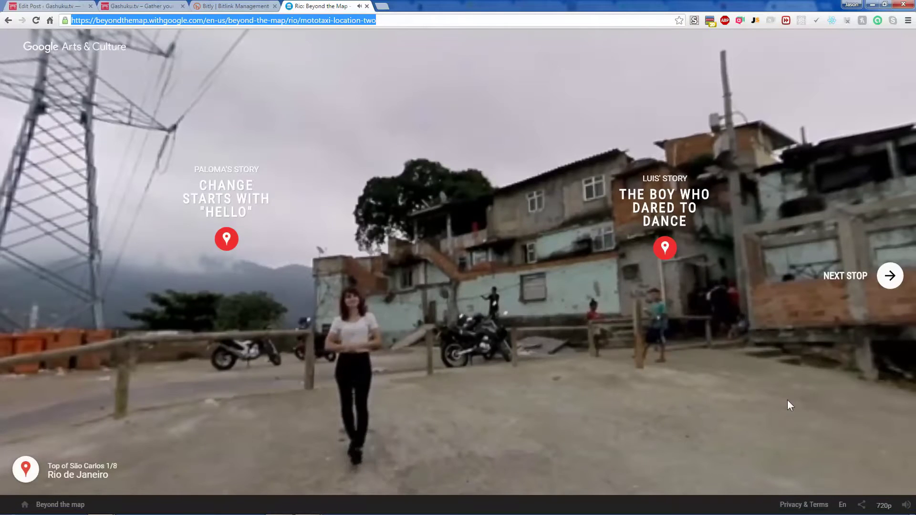
left_click(903, 506)
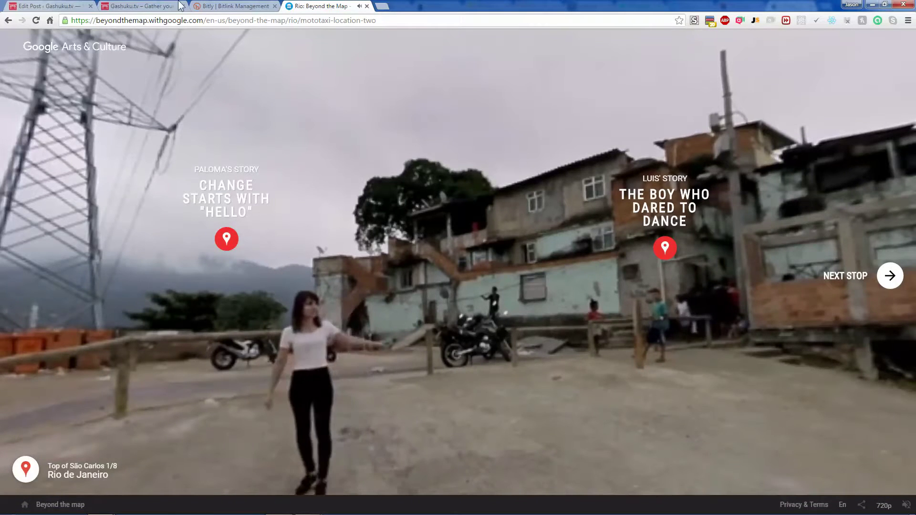
Switch to Bitly, create a short link from the copied mototaxi page address and copy the short link
left_click(224, 7)
key("b")
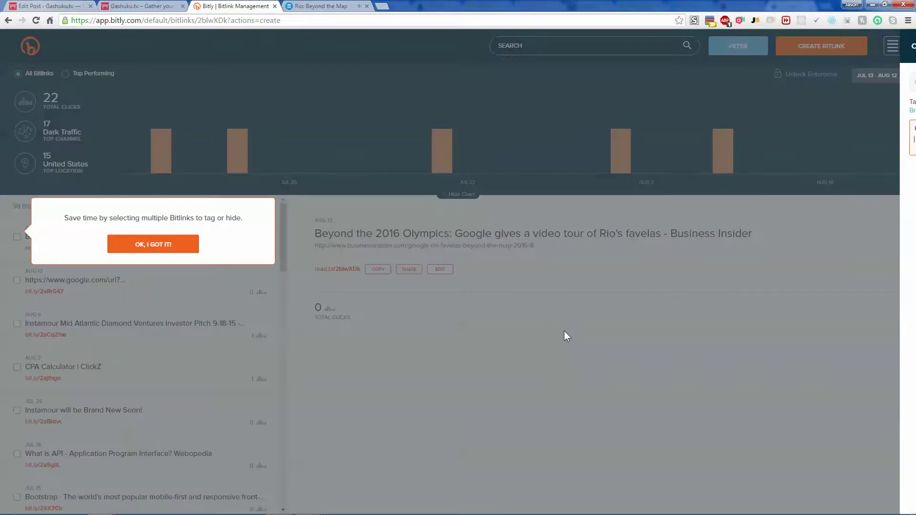
key("ctrl+v")
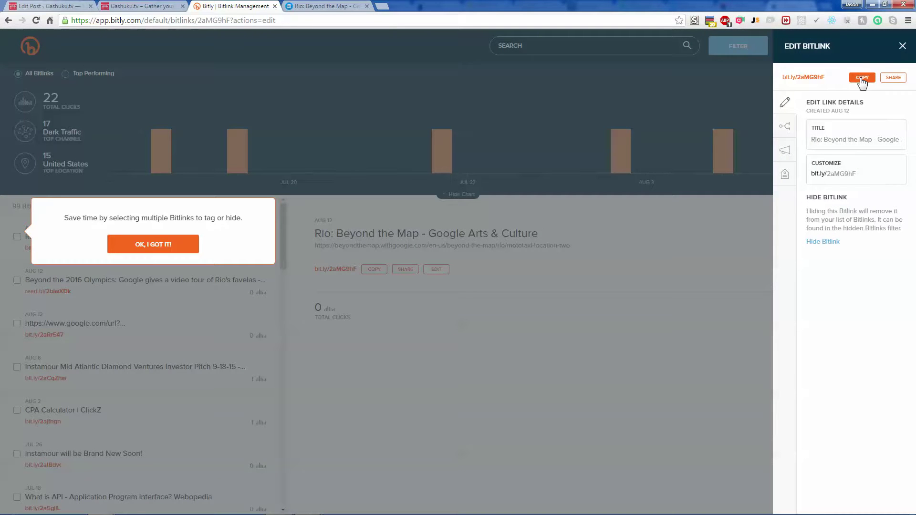
left_click(863, 78)
Return to the WordPress post and link "a woman started to speak" in the second paragraph to the copied short link
left_click(70, 6)
key("Up")
key("ctrl+Right")
key("ctrl+Right")
key("ctrl+Right")
key("ctrl+Right")
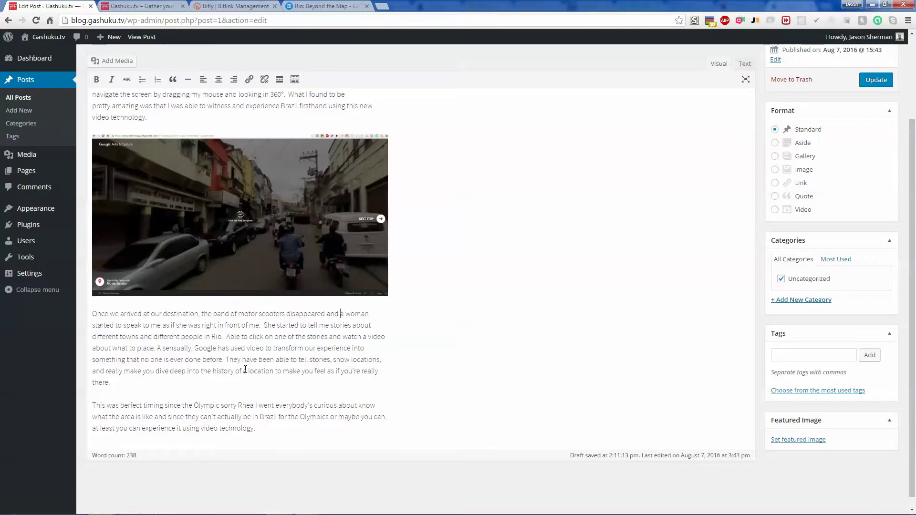
key("ctrl+shift+Right")
key("ctrl+shift+Right")
key("ctrl+shift+Right")
key("ctrl+shift+Right")
key("ctrl+shift+Right")
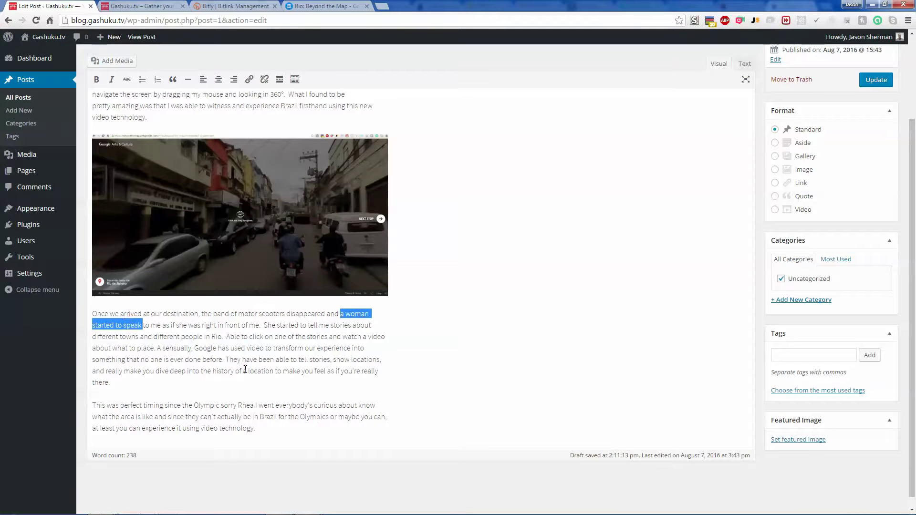
left_click(249, 79)
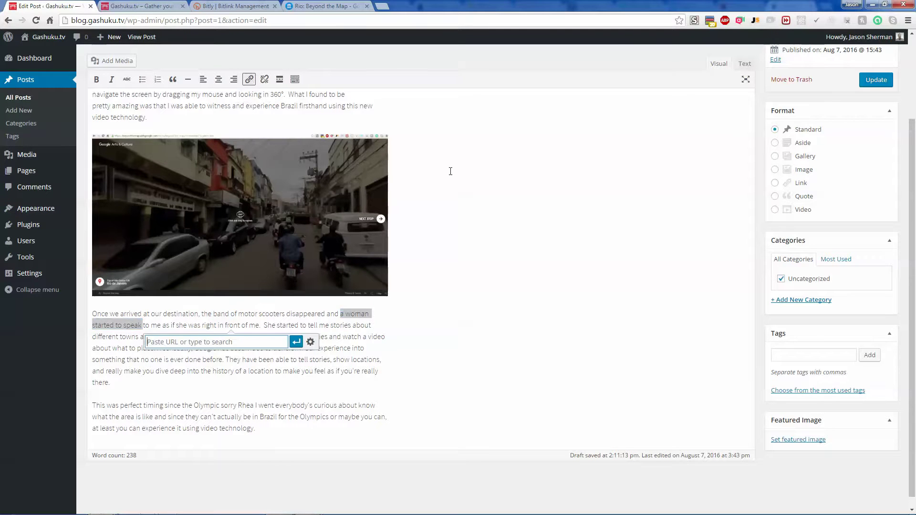
left_click(310, 341)
key("ctrl+v")
left_click(552, 380)
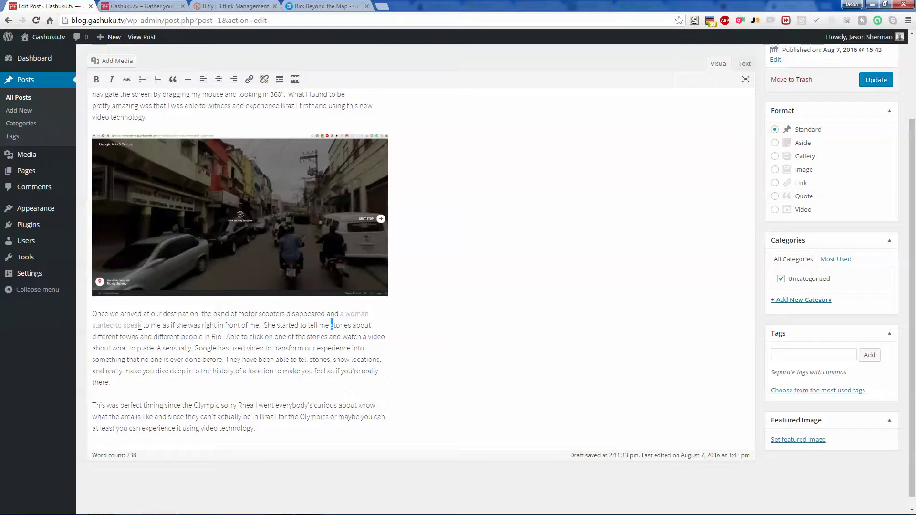
Return to the Rio: Beyond the Map site, open its Google Arts & Culture project page and copy the page address
scroll(463, 377, "up", 2)
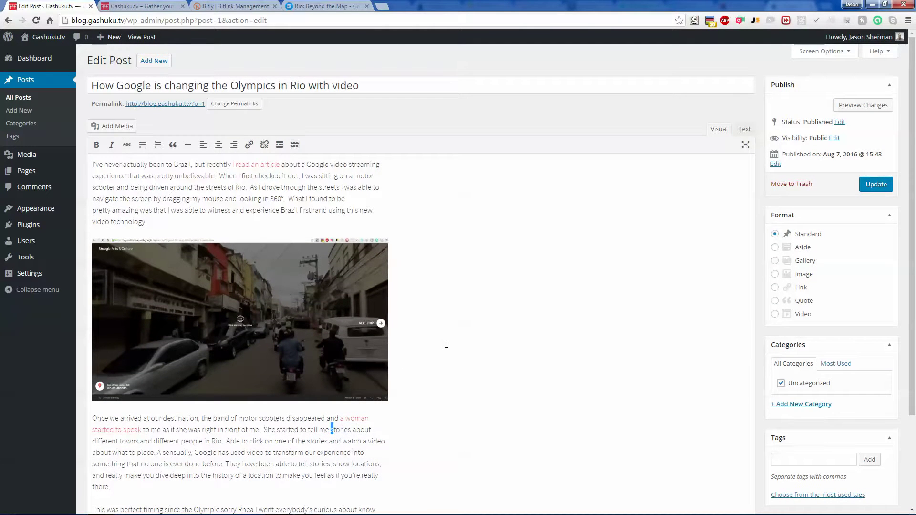
left_click(318, 6)
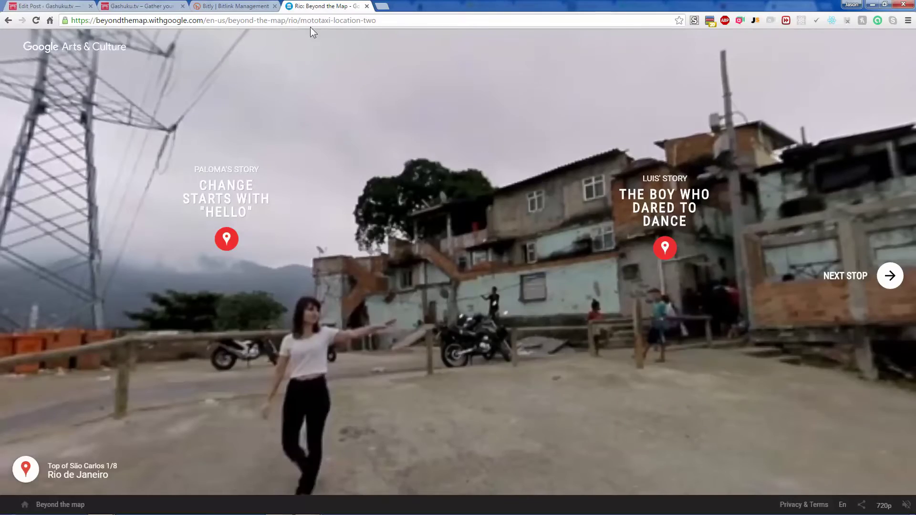
key("alt+Left")
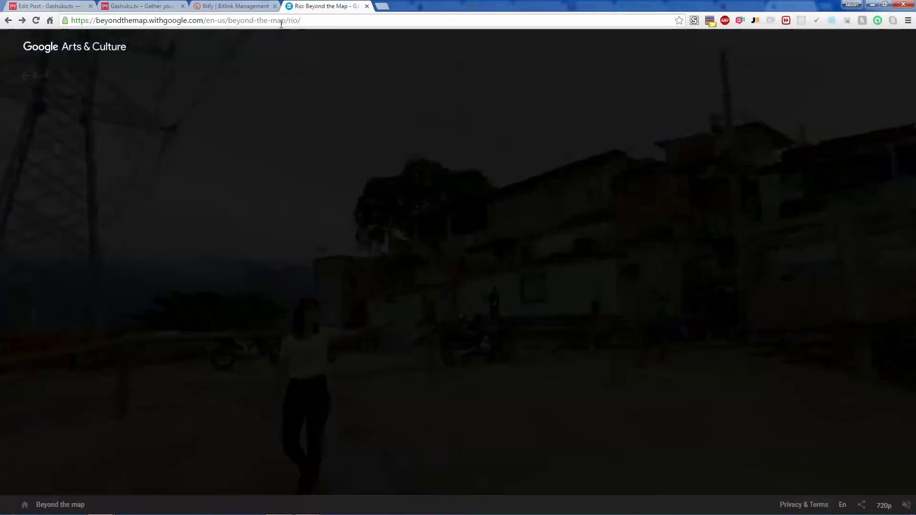
left_click(281, 23)
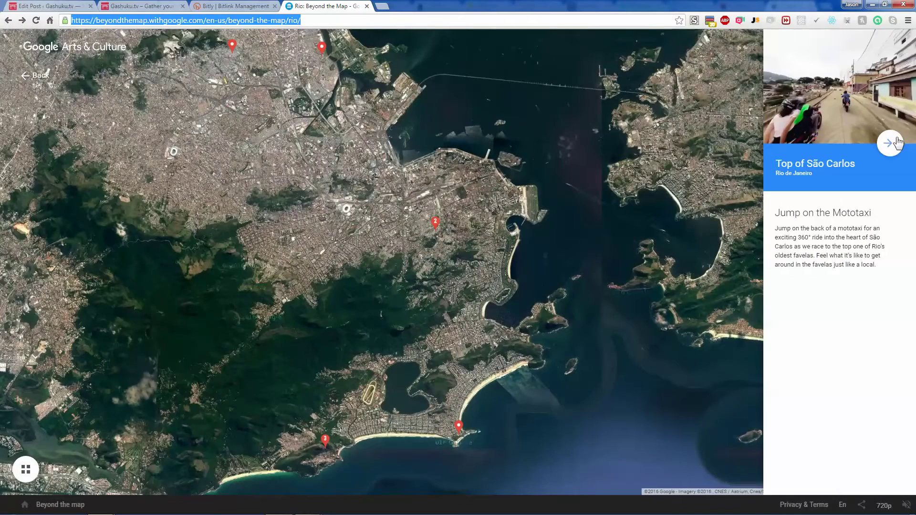
left_click(890, 143)
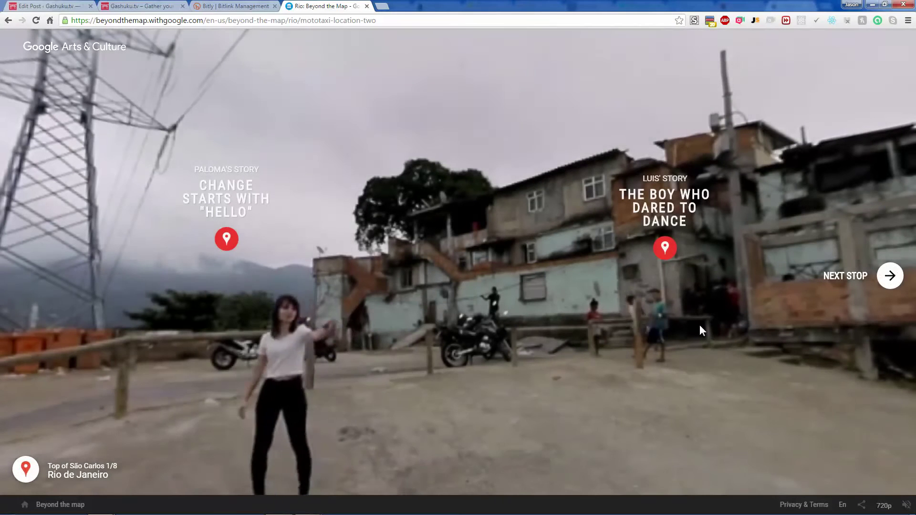
left_click(82, 47)
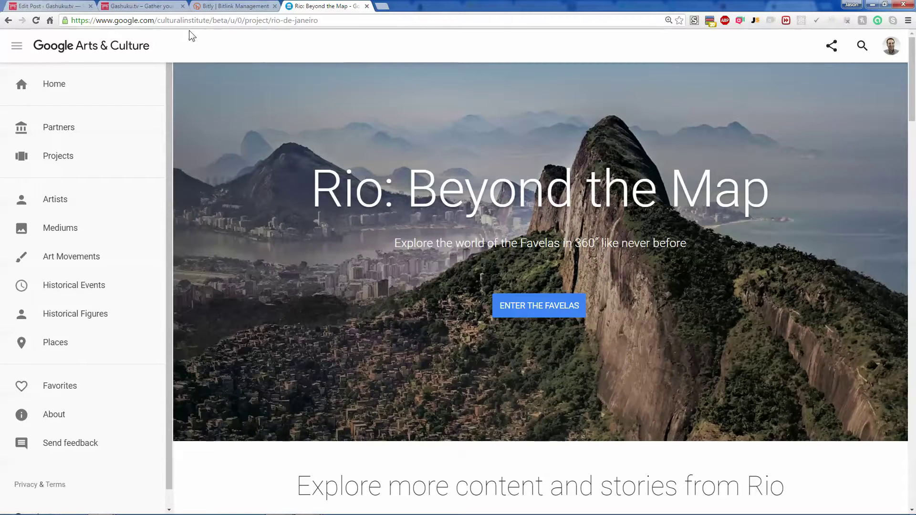
left_click(190, 21)
key("ctrl+c")
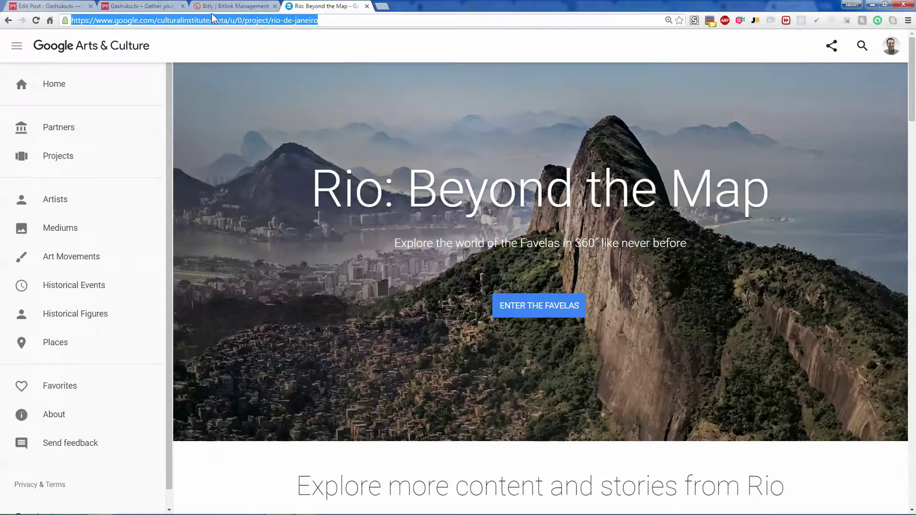
Switch to Bitly, create a short link for the Rio project page and copy it
left_click(224, 6)
key("b")
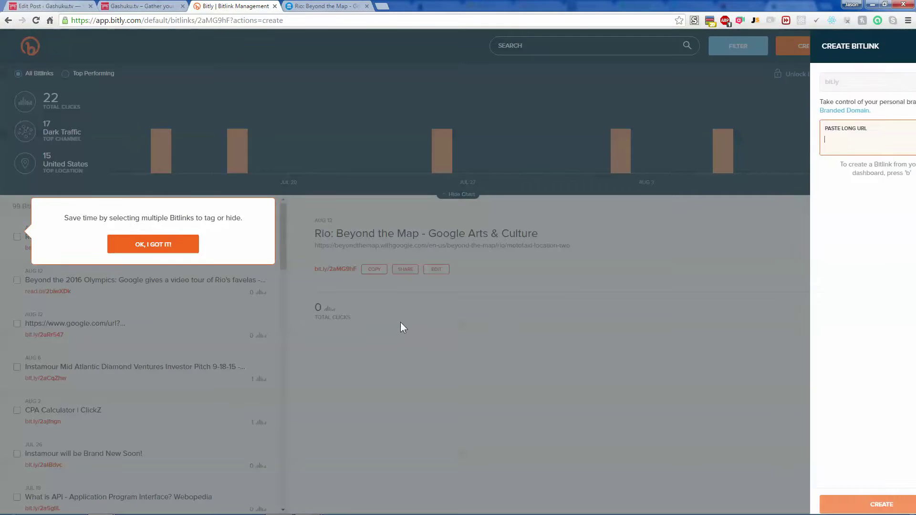
key("ctrl+v")
key("Return")
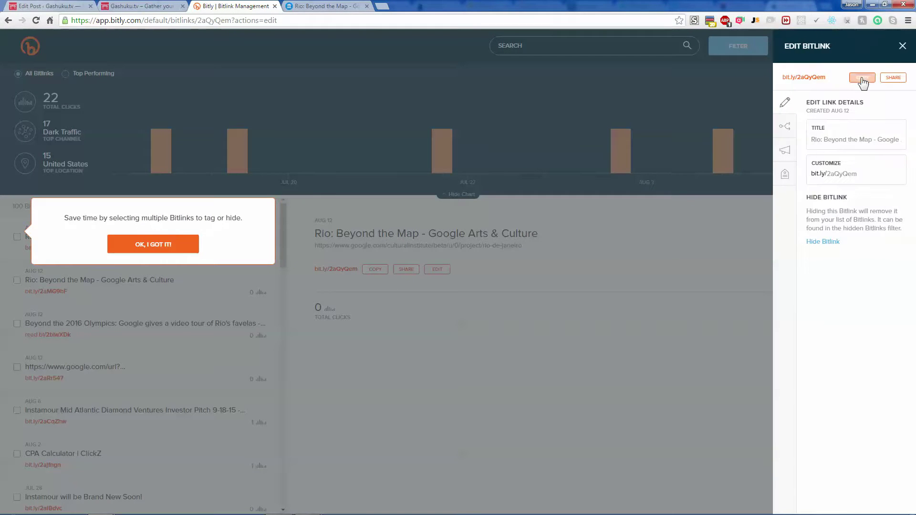
left_click(61, 6)
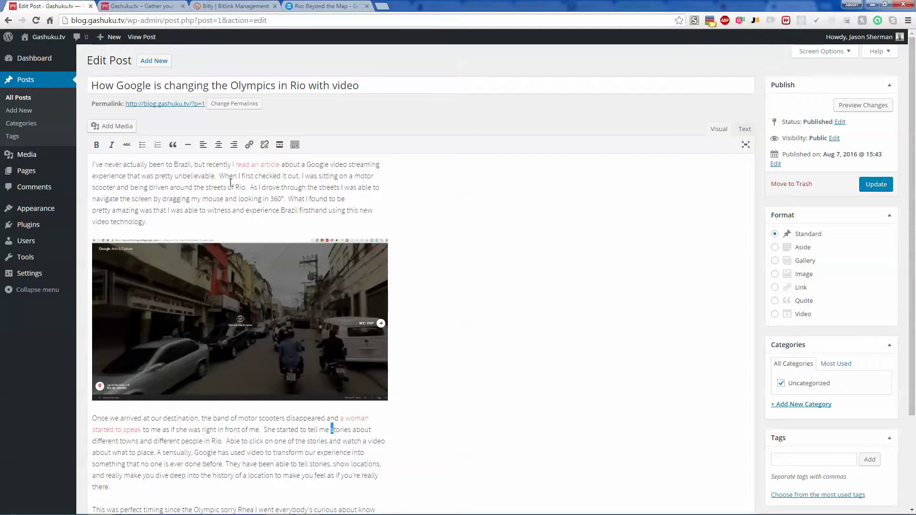
left_click_drag(219, 176, 300, 175)
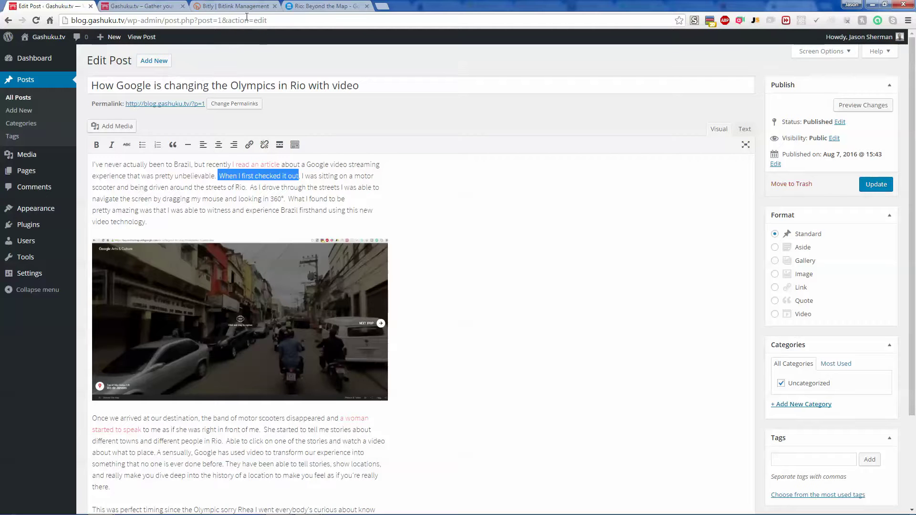
left_click(249, 144)
type("http://bit.ly/2aQyQem")
left_click(337, 192)
left_click(392, 225)
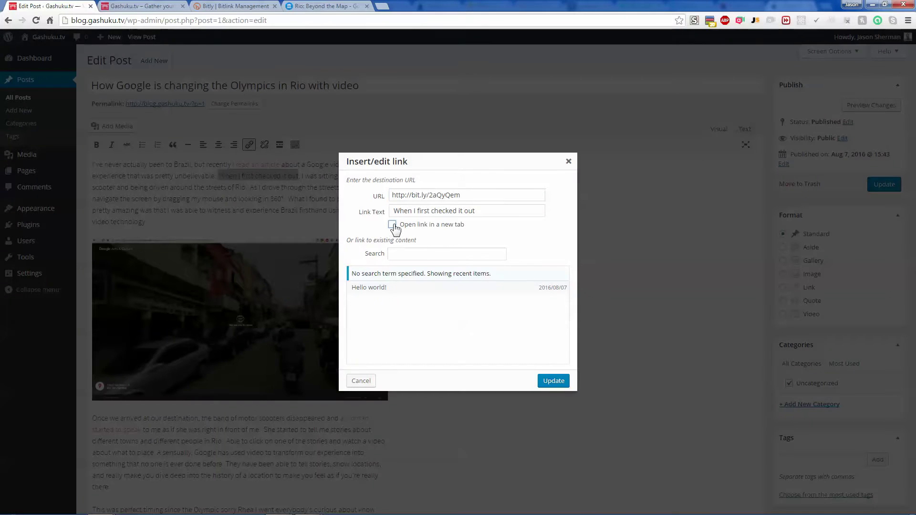
left_click(551, 381)
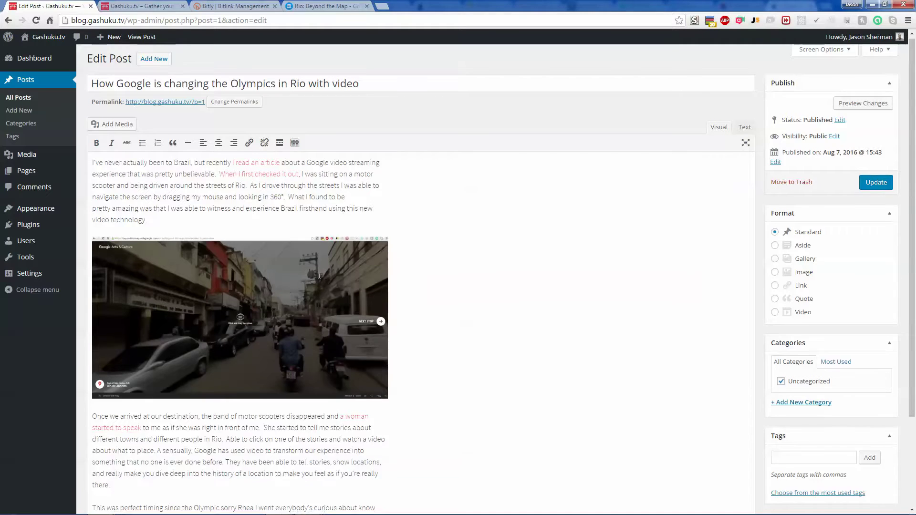
In the second paragraph, replace "A sensually" with "Essentially" and change "Able to click" to "I was then able to click"
scroll(254, 328, "down", 3)
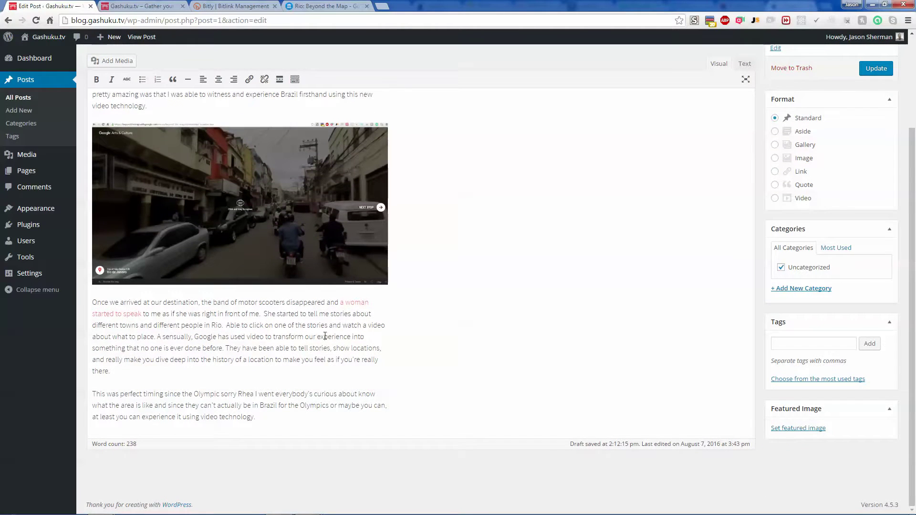
left_click_drag(158, 336, 192, 336)
type("Essentially")
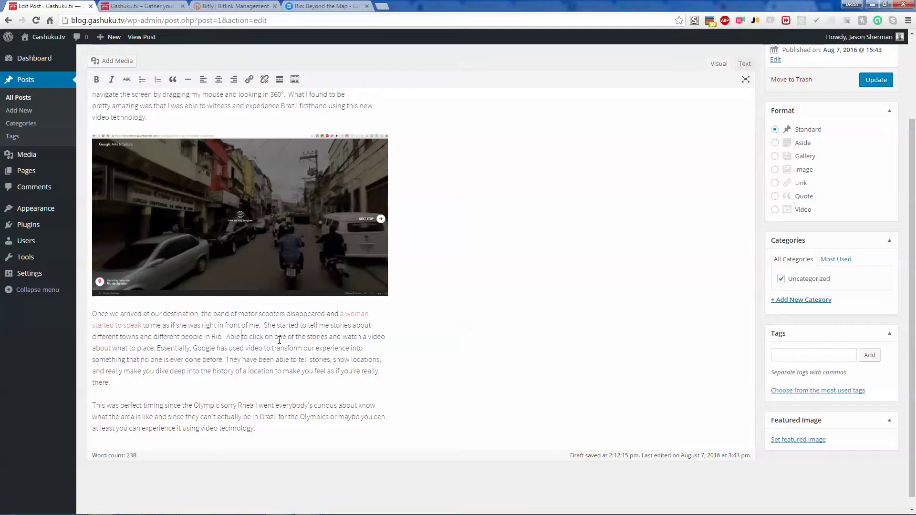
key("Delete")
type("I was then")
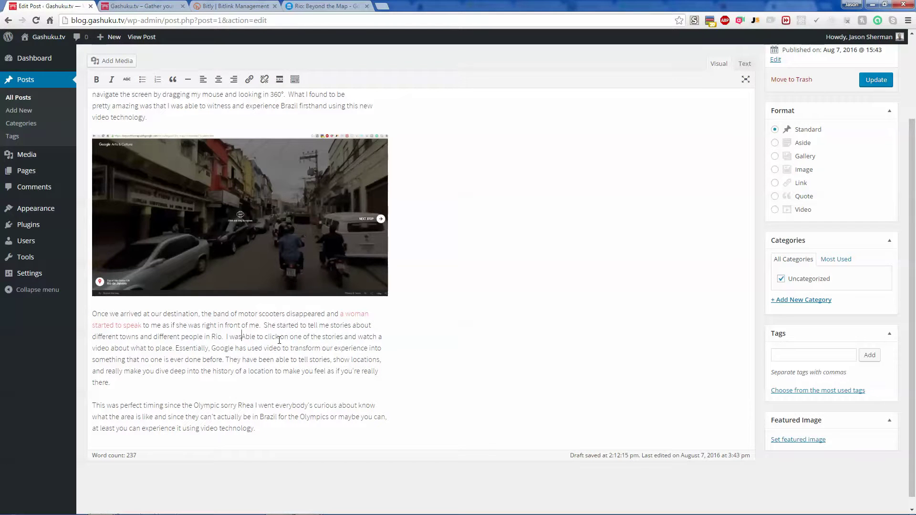
type(" a")
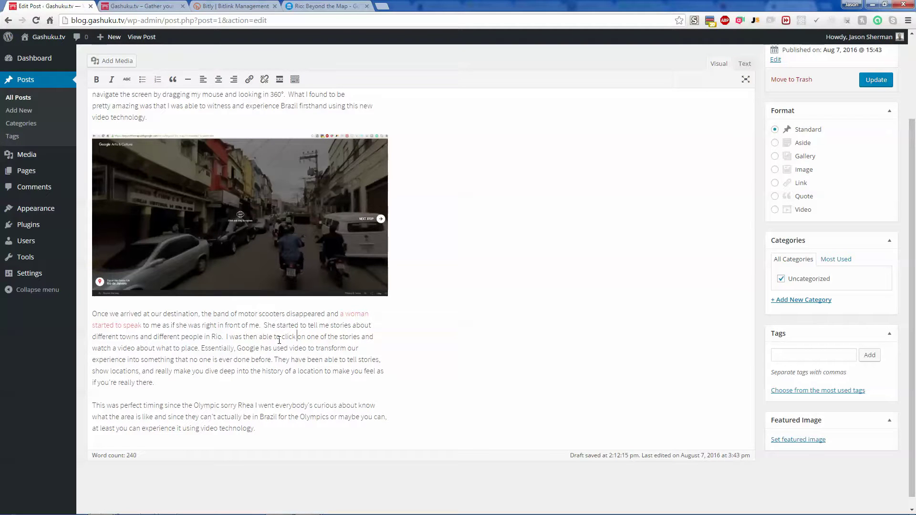
Change "one of the stories and watch" to "any of the stories to watch" in the second paragraph
key("Right")
key("Right")
key("Right")
type("any")
key("ctrl+Delete")
key("ctrl+Delete")
type("to")
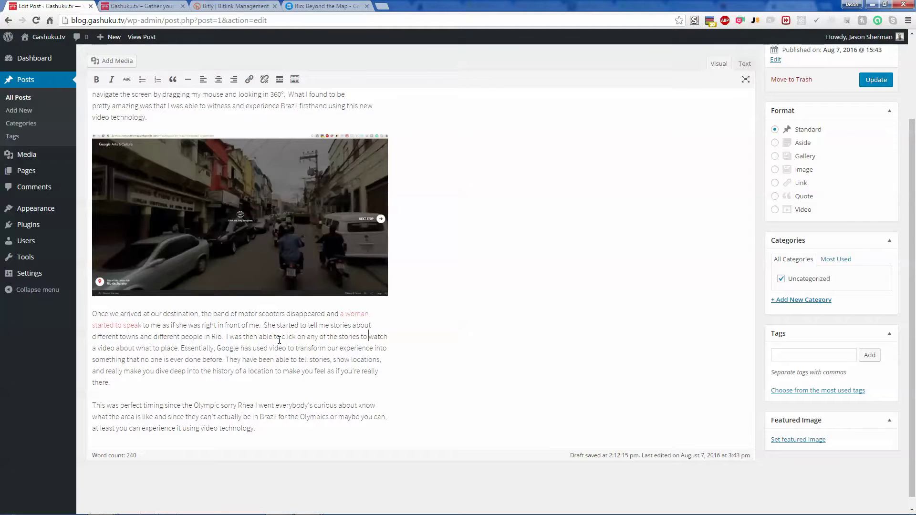
Correct "what to place" to "what took place" in the second paragraph
key("ctrl+Right")
key("ctrl+shift+Right")
type("took")
In the second paragraph, replace "about what took place." with "and be immersed in content." and add an empty line below the paragraph
key("ctrl+Left")
key("ctrl+Left")
key("ctrl+shift+Right")
key("ctrl+shift+Right")
key("ctrl+shift+Right")
key("ctrl+shift+Right")
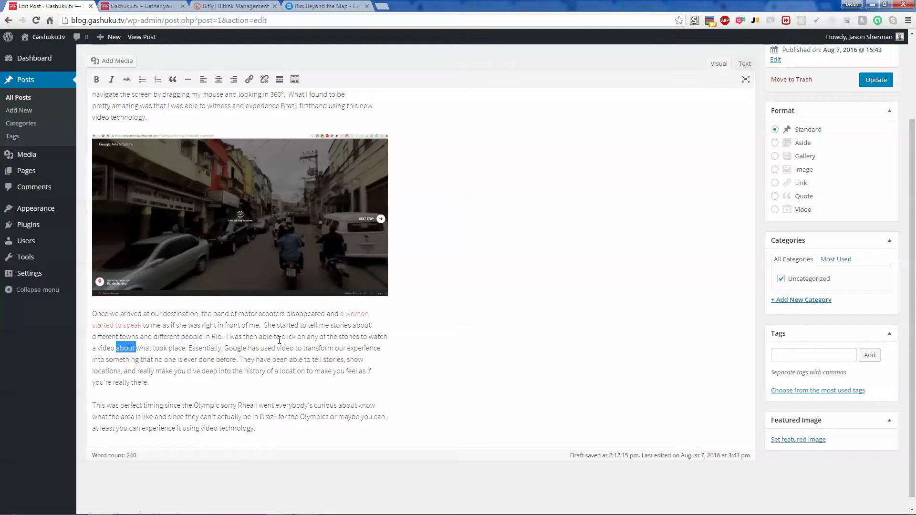
type("and ")
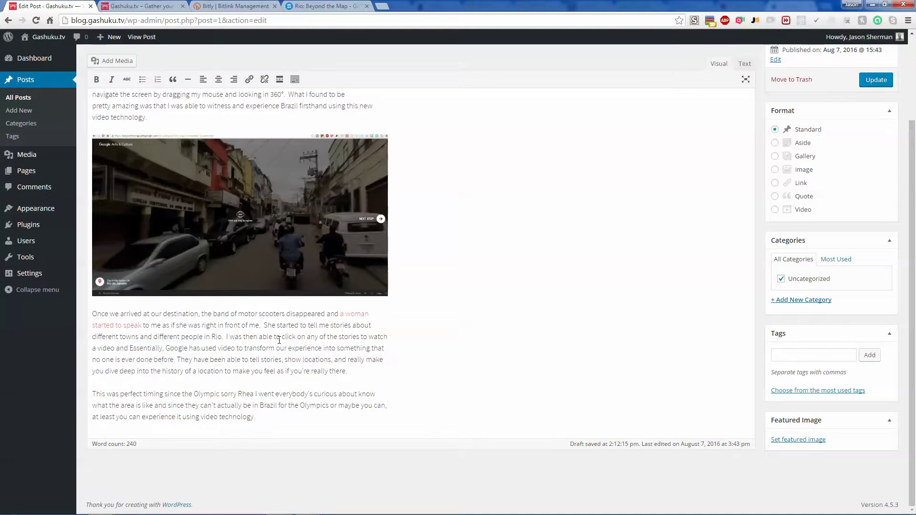
type("be immersed")
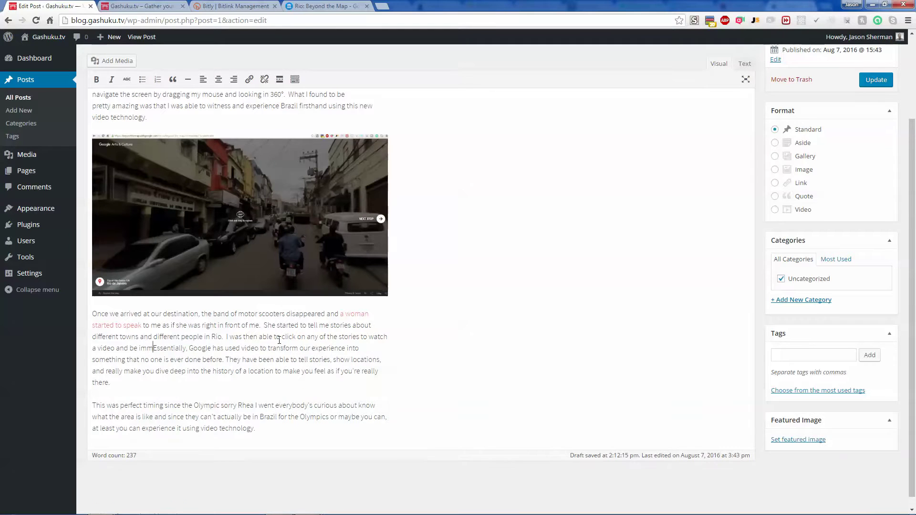
type(" in content.")
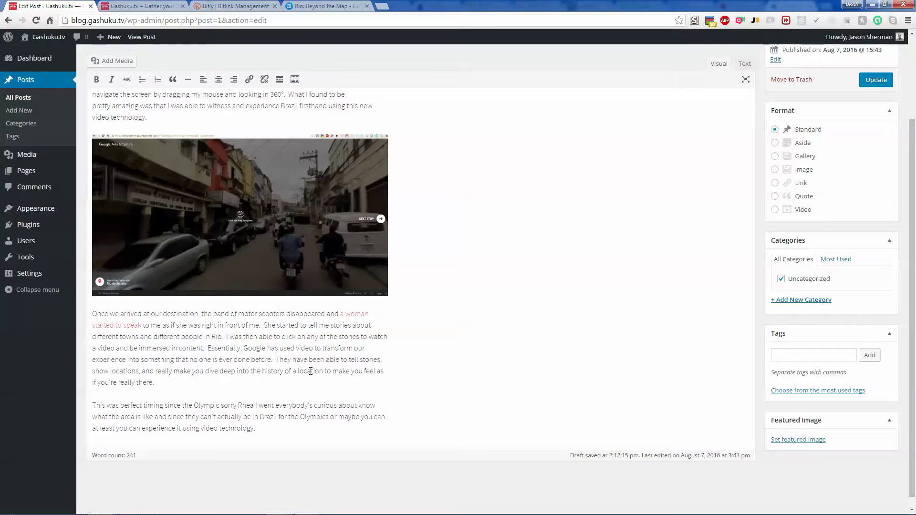
left_click(175, 387)
key("Return")
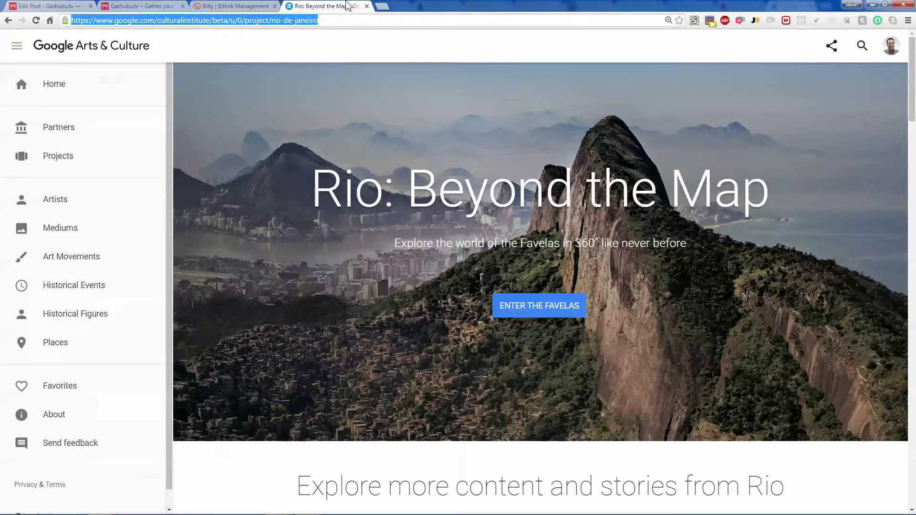
Switch to the Google Arts & Culture page and browse its categories, ending on Places
left_click(349, 5)
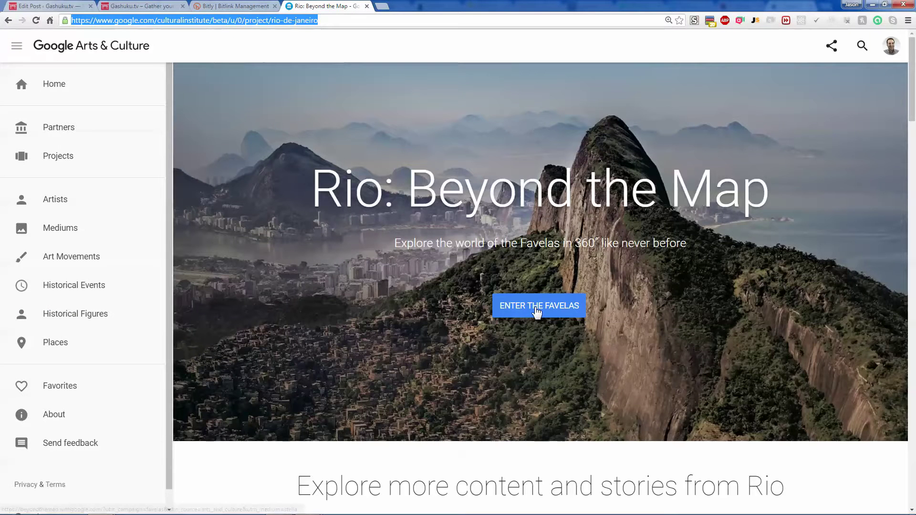
left_click(537, 309)
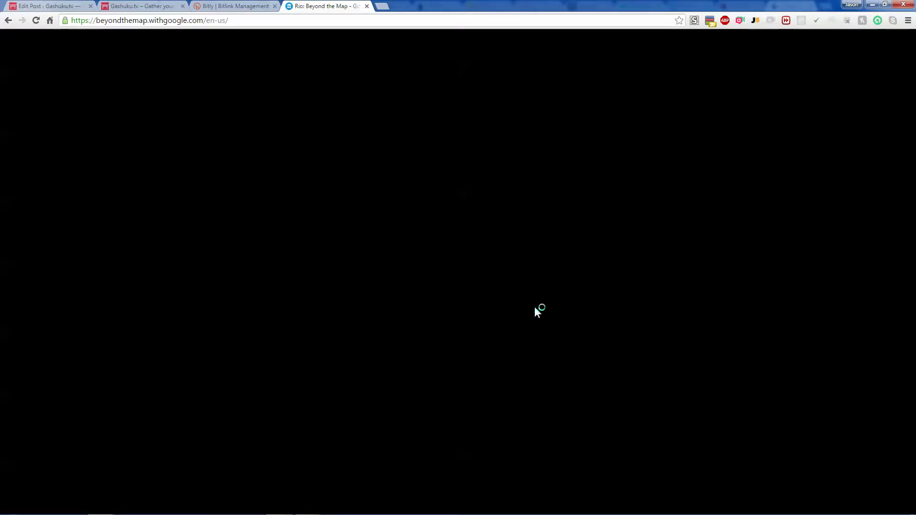
key("alt+Left")
left_click(65, 199)
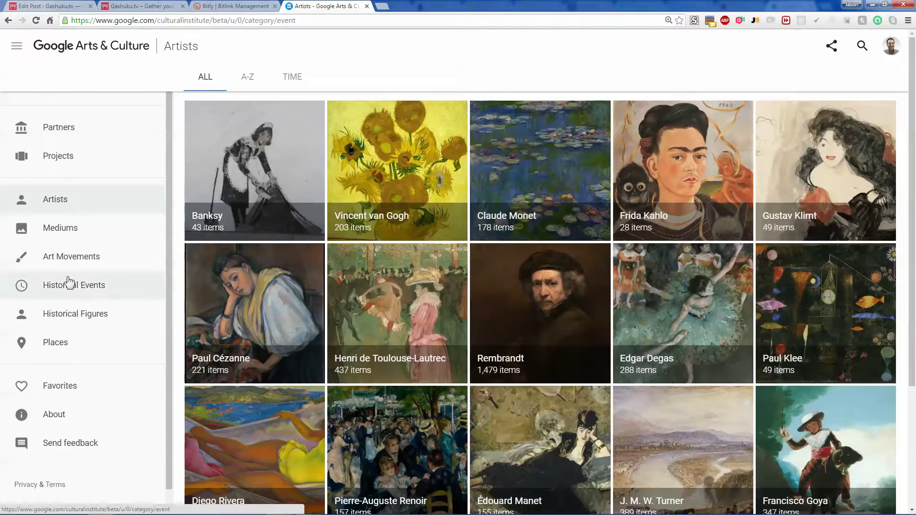
left_click(69, 285)
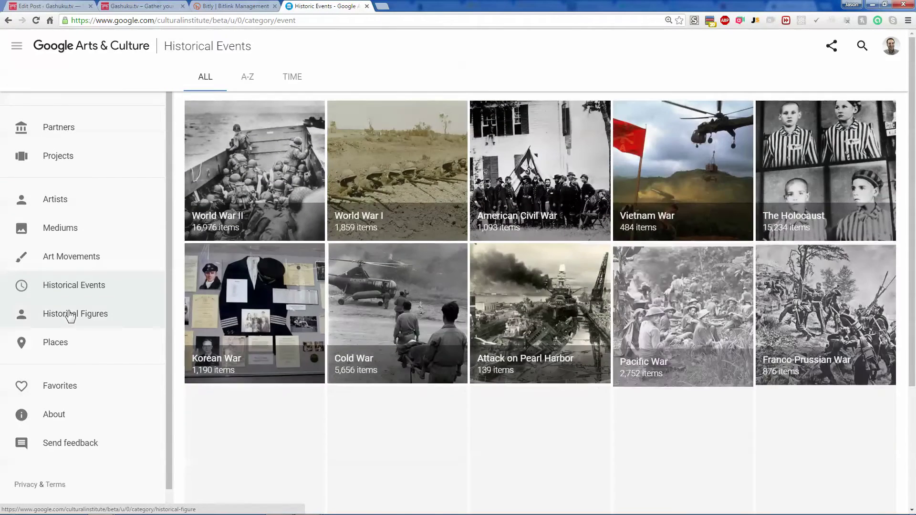
left_click(71, 314)
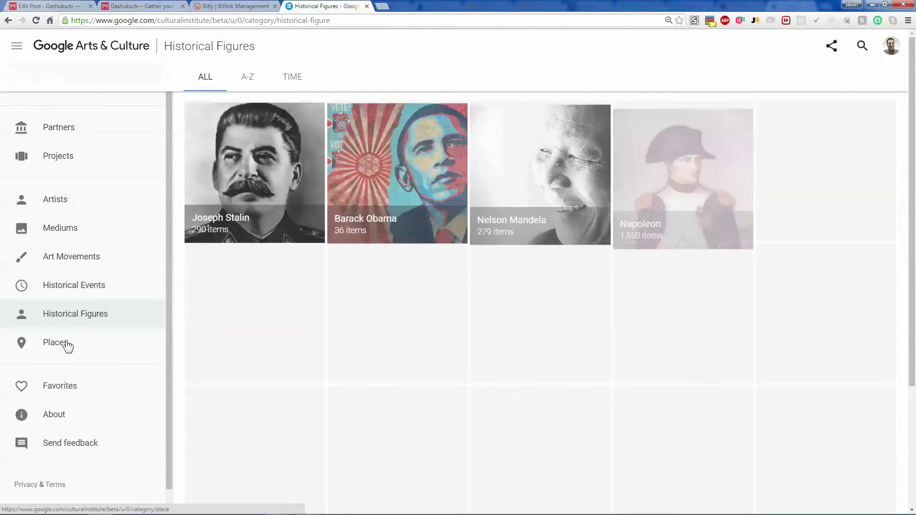
left_click(68, 344)
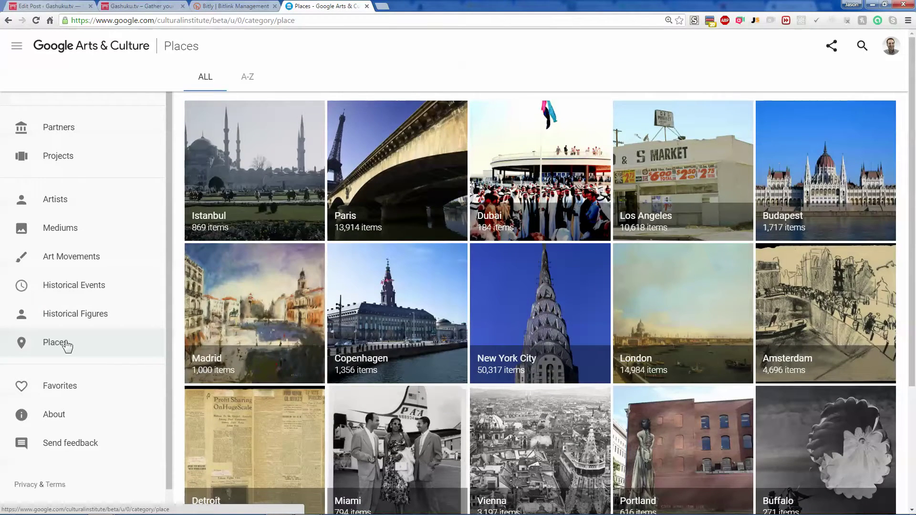
Capture nearly the full width of the Places page with the Snipping Tool and save it to the Desktop as a PNG named "google places"
key("ctrl+alt+s")
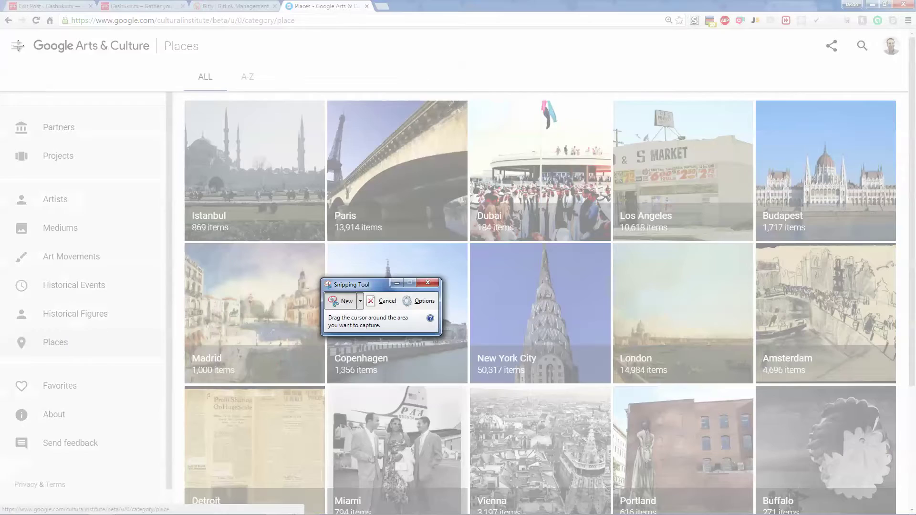
left_click_drag(2, 12, 589, 487)
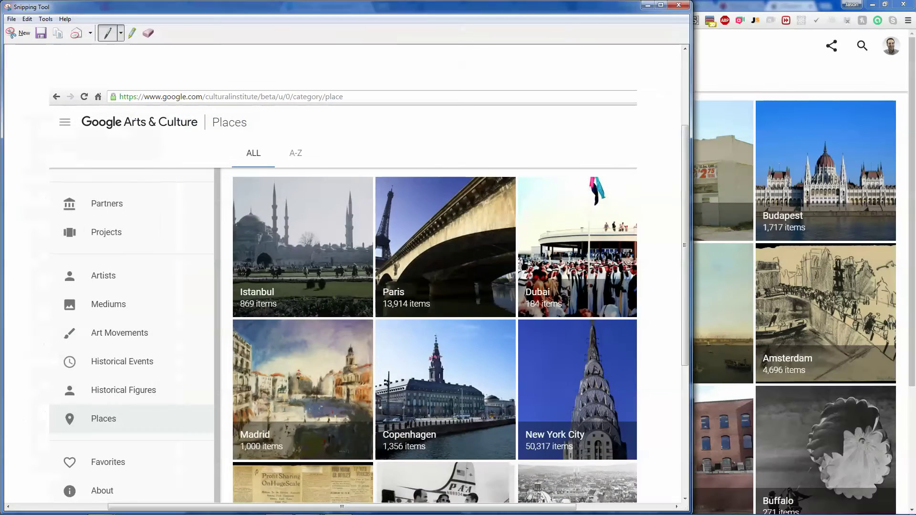
left_click(30, 42)
left_click_drag(5, 36, 903, 513)
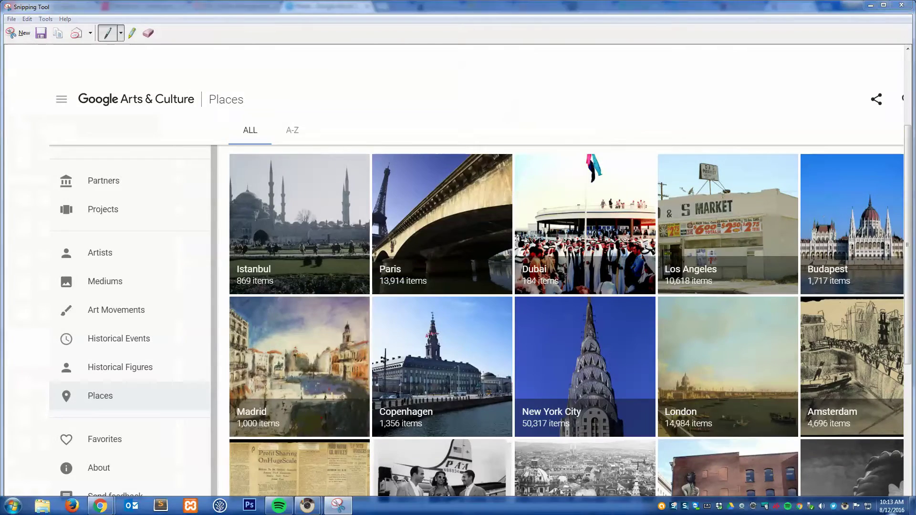
key("ctrl+s")
type("google arts")
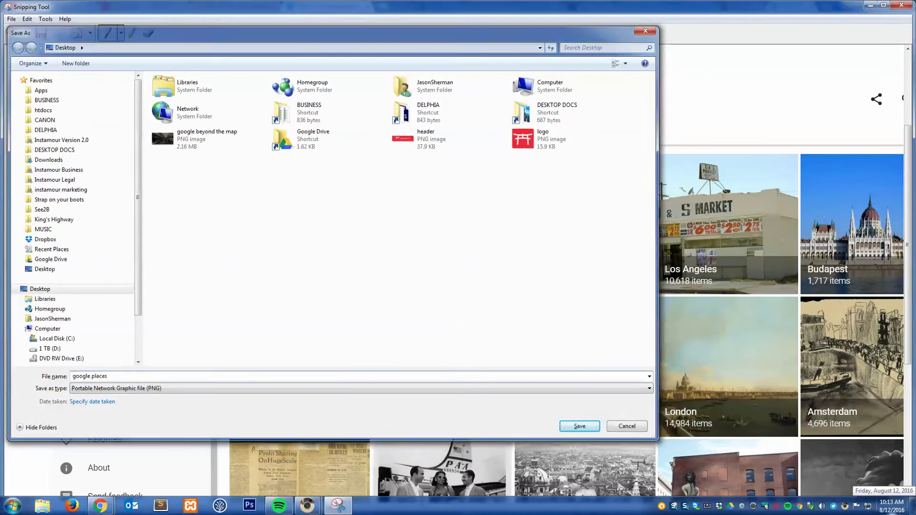
key("Return")
left_click(901, 4)
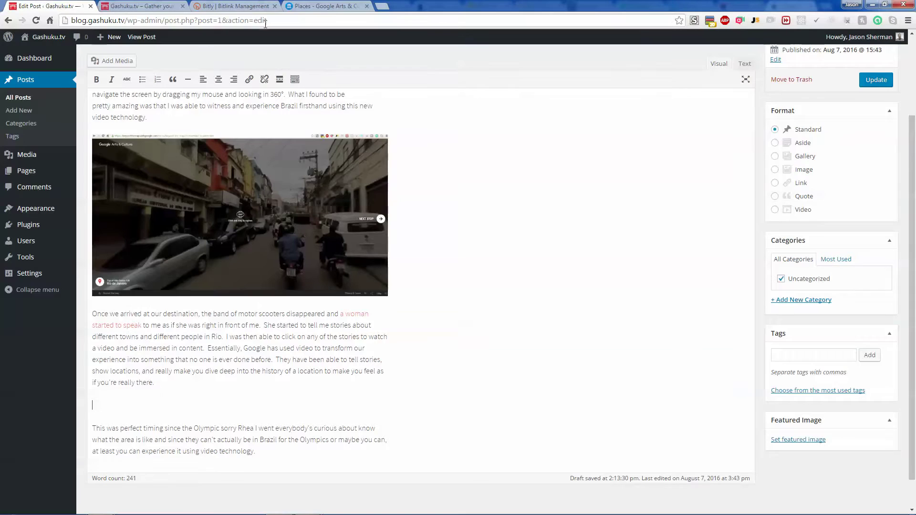
Back in the WordPress post, upload the "google places" image from the Desktop as new media
left_click(101, 60)
left_click(130, 74)
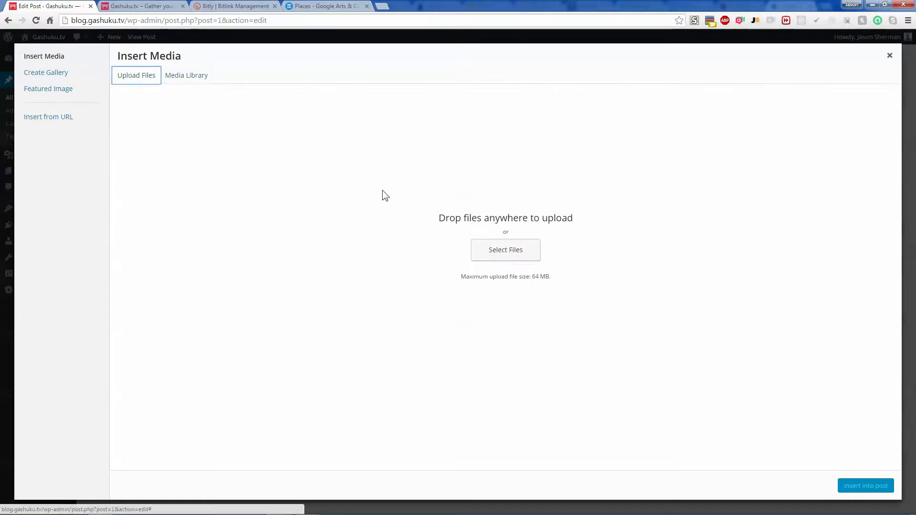
left_click(520, 248)
left_click(266, 170)
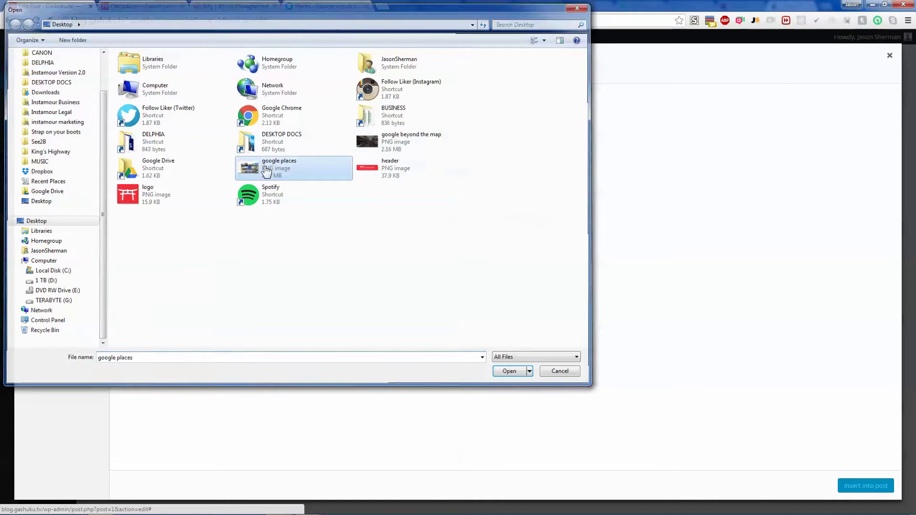
double_click(267, 170)
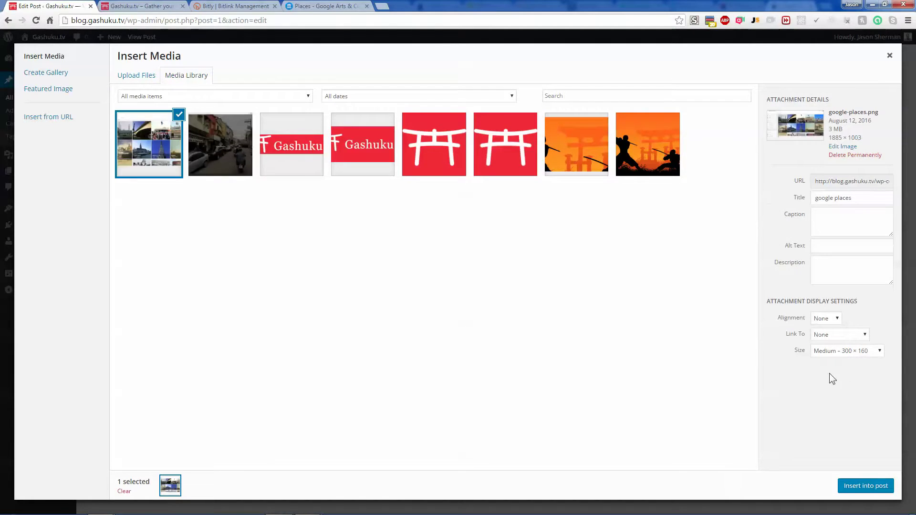
Set the google places image size to Large – 620 × 330 and insert it into the post
left_click(843, 352)
left_click(839, 379)
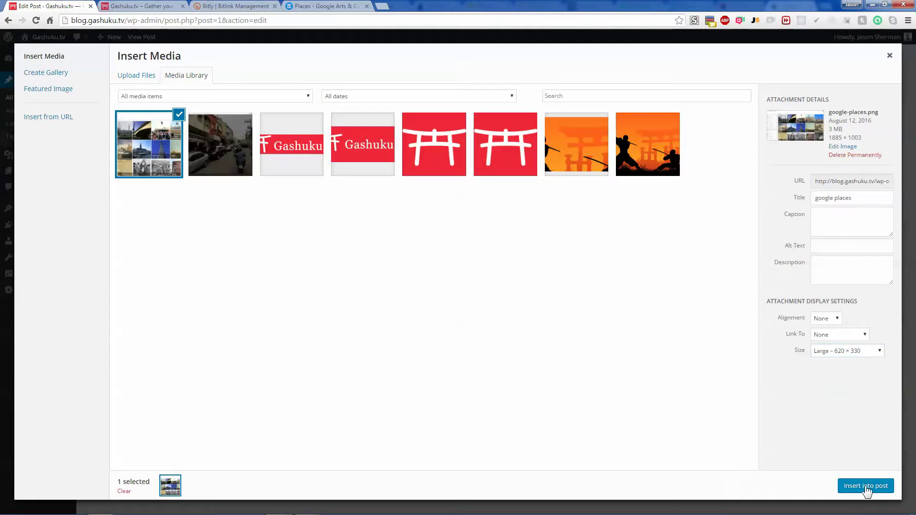
left_click(866, 486)
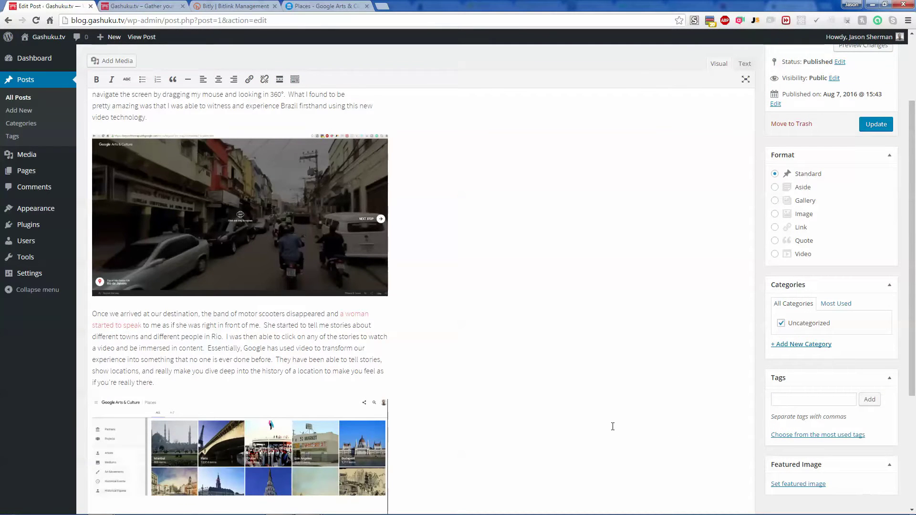
In the last paragraph, change "Olympic sorry Rhea" to "Olympics in Rio has"
scroll(511, 340, "down", 1)
scroll(512, 340, "down", 2)
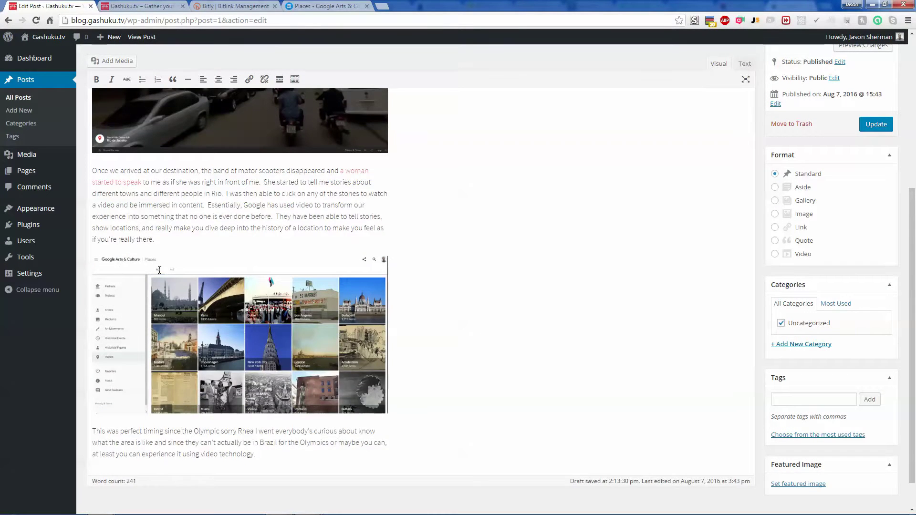
scroll(100, 314, "down", 1)
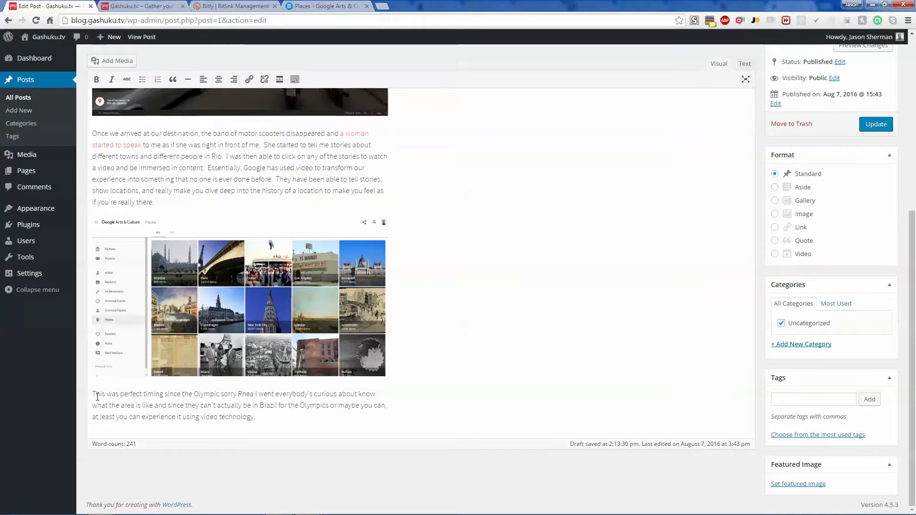
double_click(226, 394)
key("BackSpace")
key("BackSpace")
type("s in ")
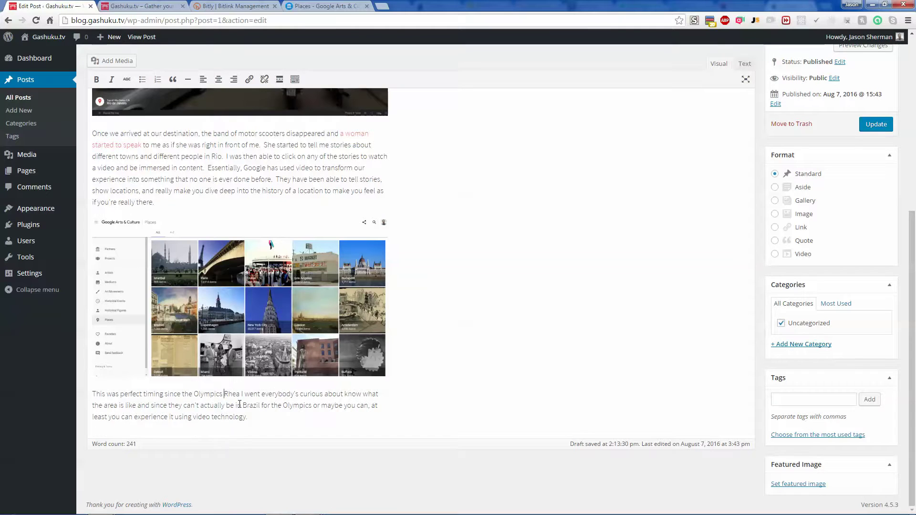
type("Rio")
key("ctrl+shift+Right")
key("Delete")
type("has")
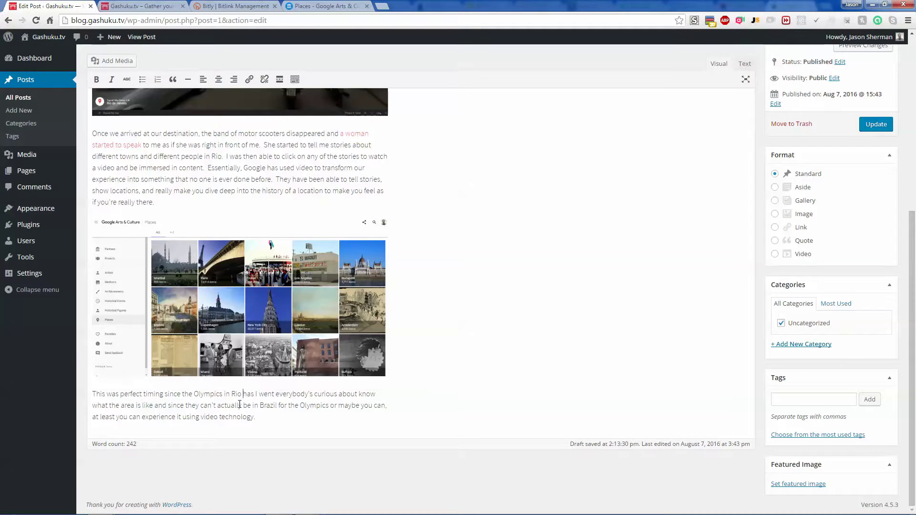
Remove "I went" and "know" from the last paragraph's first sentence and change "everybody's" to "everybody"
key("Delete")
key("Delete")
key("Delete")
key("Delete")
key("Delete")
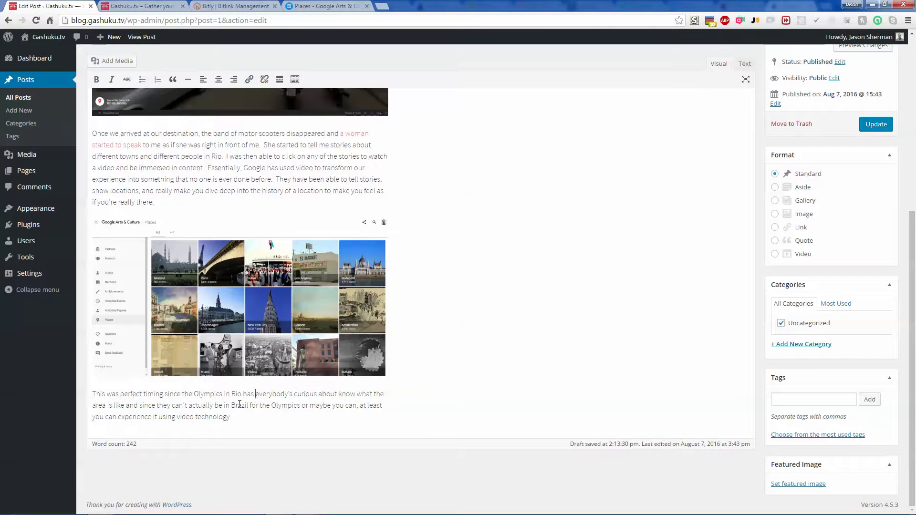
key("BackSpace")
key("BackSpace")
key("Delete")
key("Delete")
key("Delete")
key("Delete")
key("Delete")
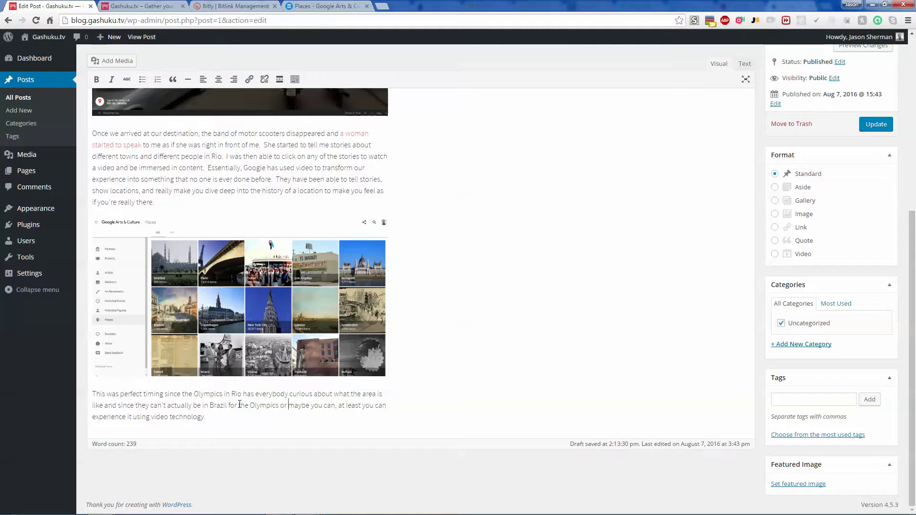
Enclose "or maybe you can" in parentheses in the last paragraph, keeping a comma after the closing parenthesis
type("(")
key("Right")
key("Right")
key("Right")
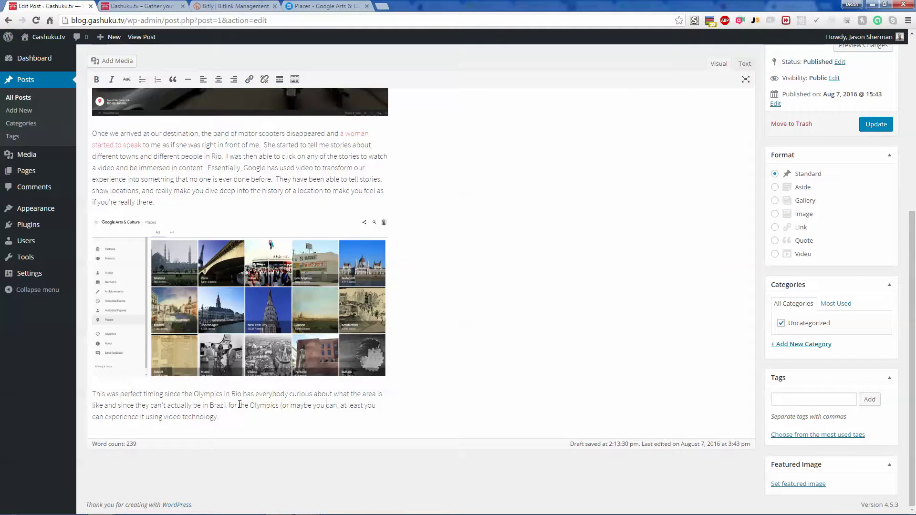
type("),")
Review the last paragraph's keywords, including Olympics, Rio, Brazil, video and technology
scroll(231, 417, "up", 4)
scroll(211, 407, "down", 4)
double_click(207, 394)
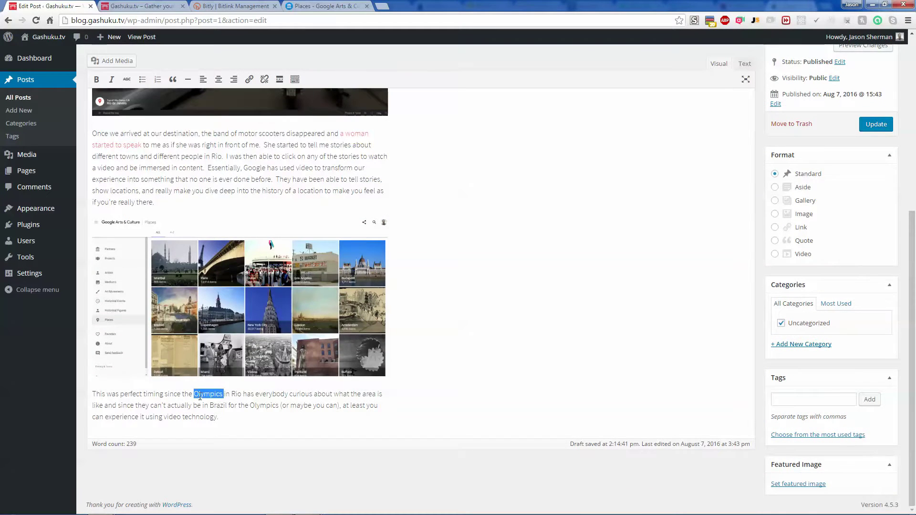
double_click(237, 394)
double_click(218, 405)
double_click(200, 416)
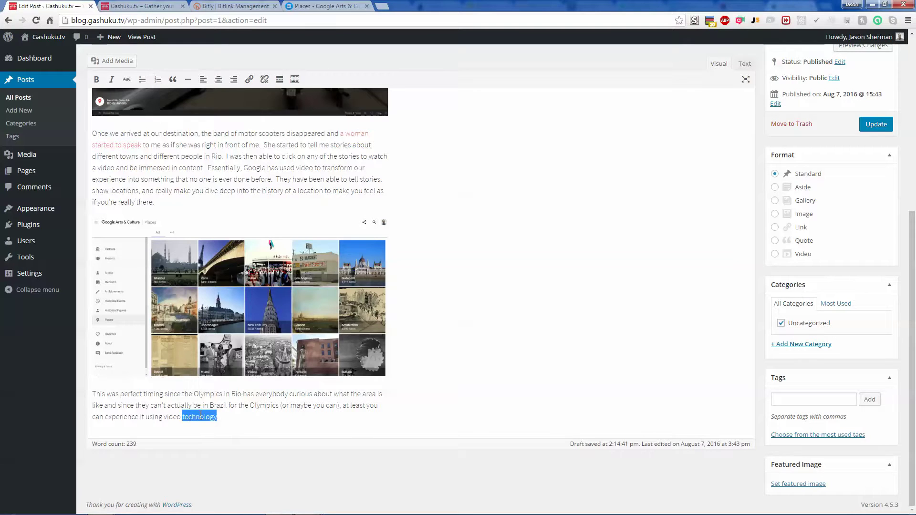
double_click(172, 417)
Reread the second paragraph for key terms such as locations and history, and look over the rest of the post
scroll(200, 408, "up", 2)
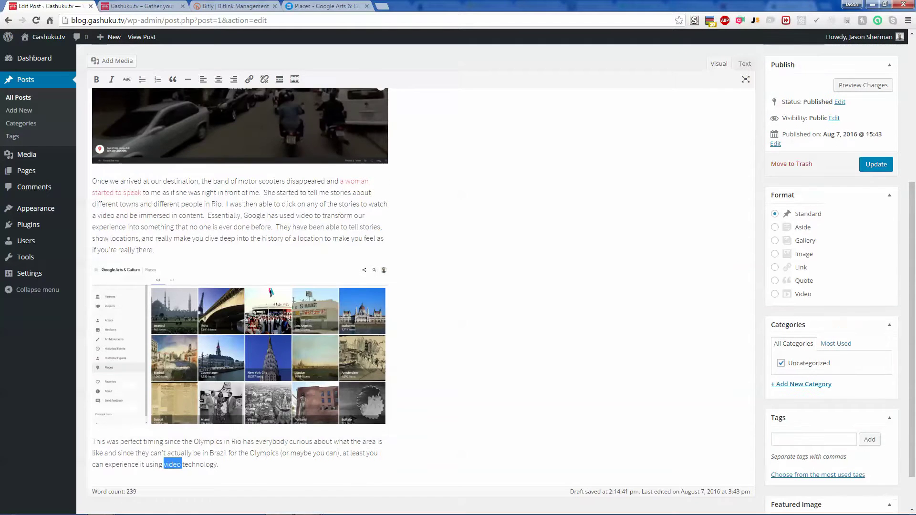
left_click(245, 263)
double_click(260, 274)
scroll(240, 305, "up", 1)
double_click(120, 322)
double_click(117, 335)
scroll(304, 358, "up", 3)
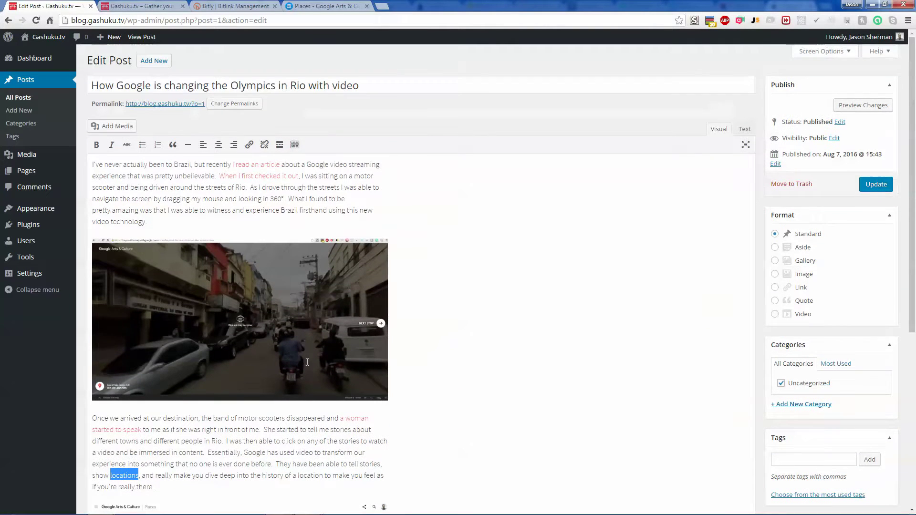
double_click(281, 477)
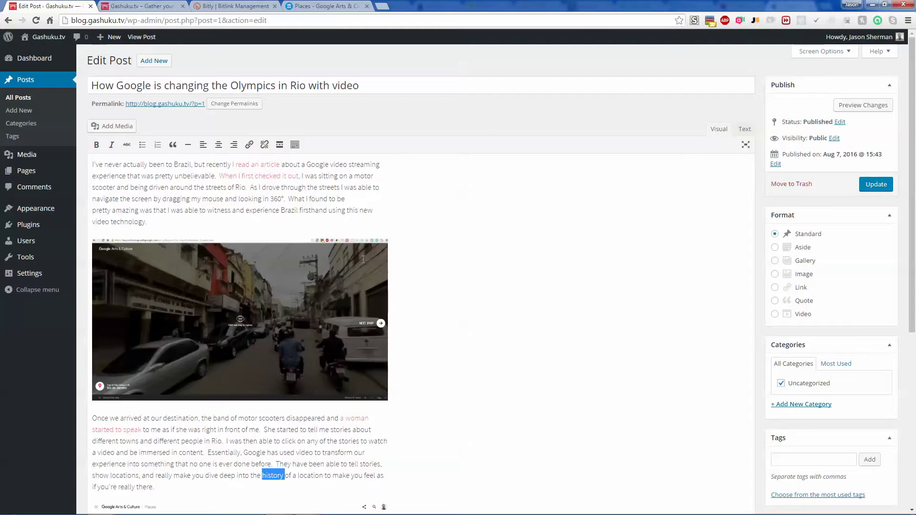
scroll(363, 260, "down", 5)
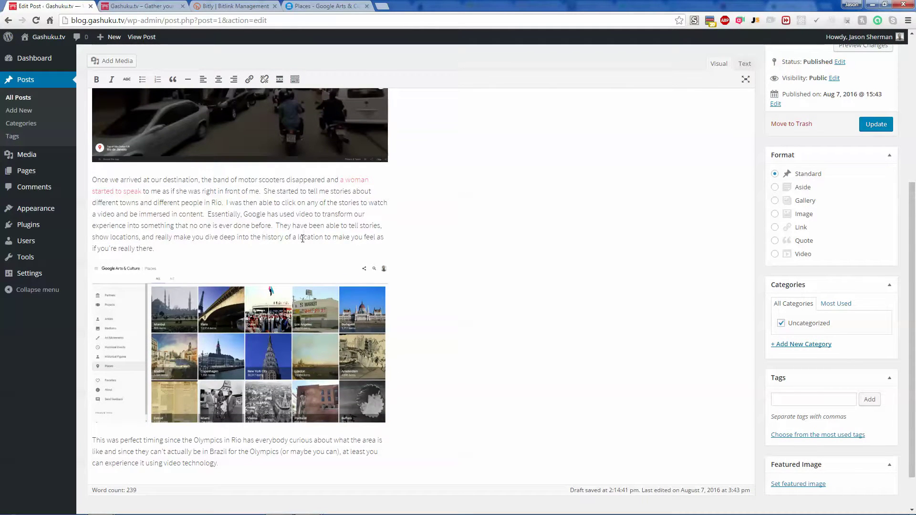
left_click(303, 237)
scroll(276, 234, "down", 2)
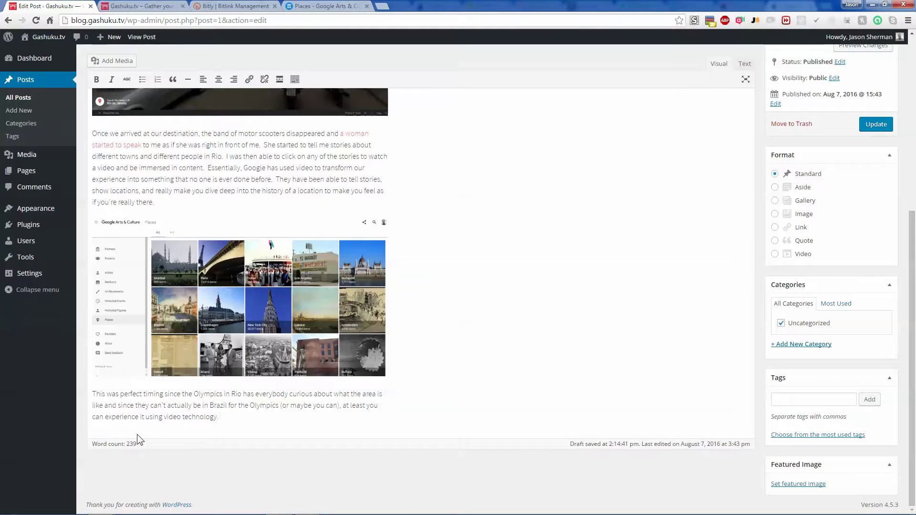
Create the categories Video and Sports, assign both to the post and remove it from Uncategorized
left_click(803, 344)
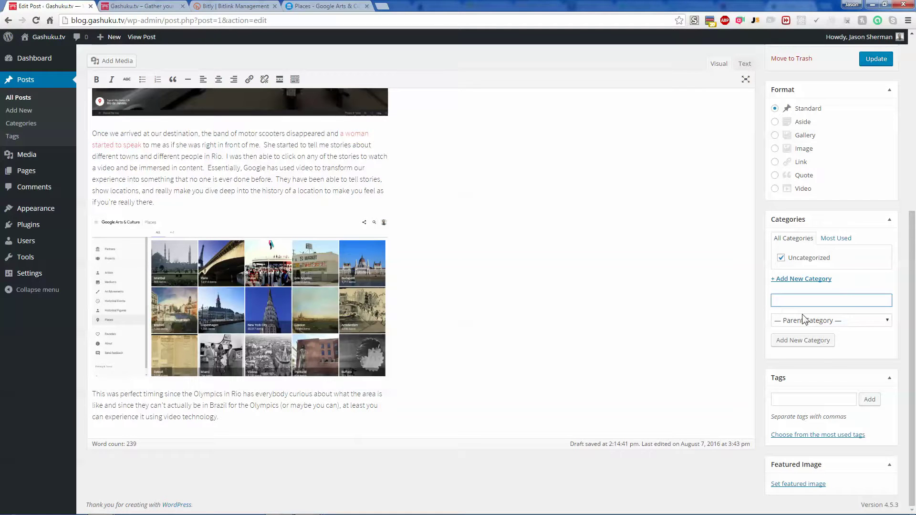
left_click(825, 342)
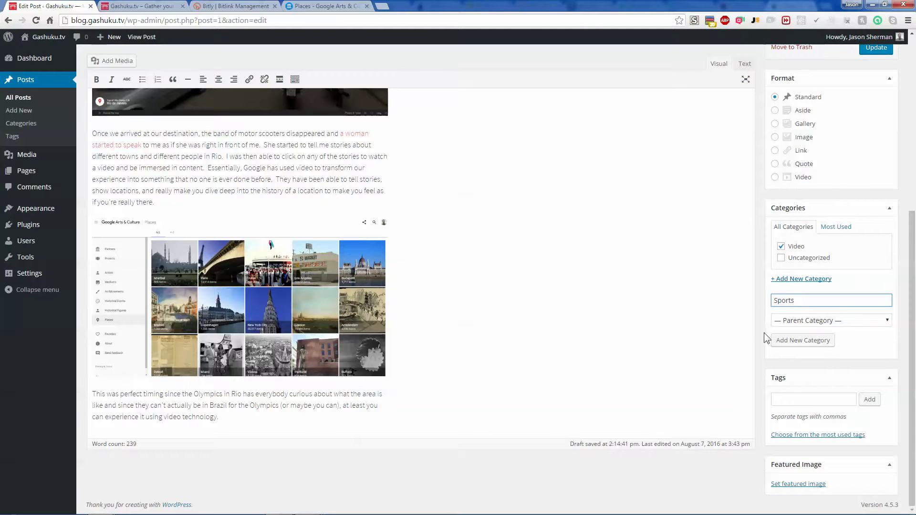
left_click(789, 345)
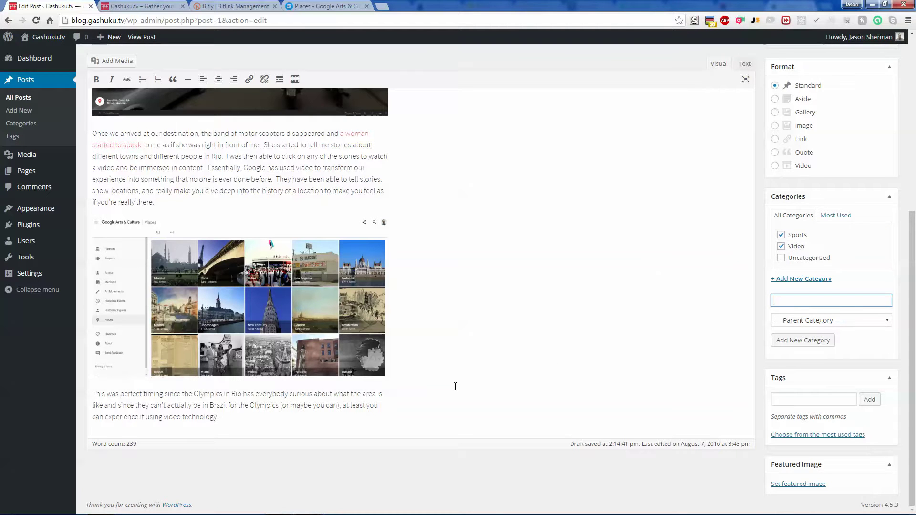
Place the cursor at the end of the last paragraph and search Google in a new tab for "google beyond the map olympics rio"
scroll(524, 286, "up", 5)
scroll(424, 305, "down", 3)
scroll(424, 305, "down", 1)
left_click(258, 428)
key("ctrl+t")
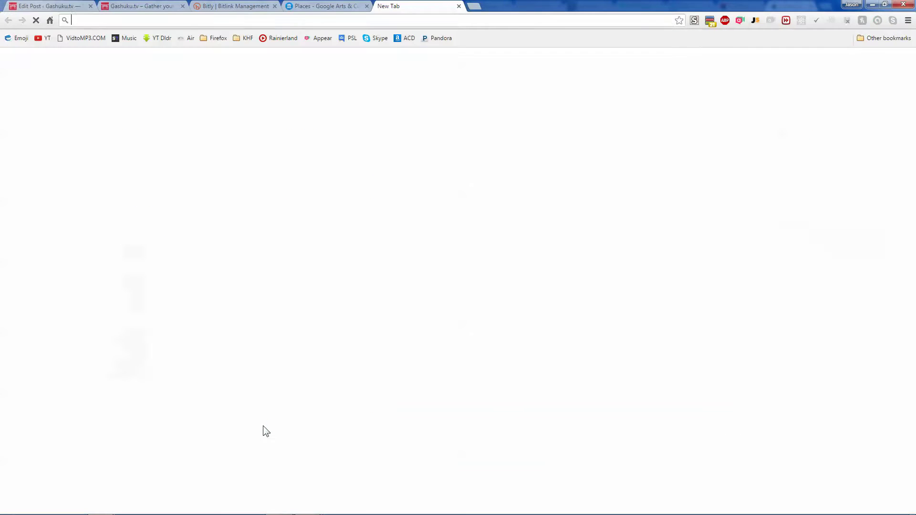
type("google b")
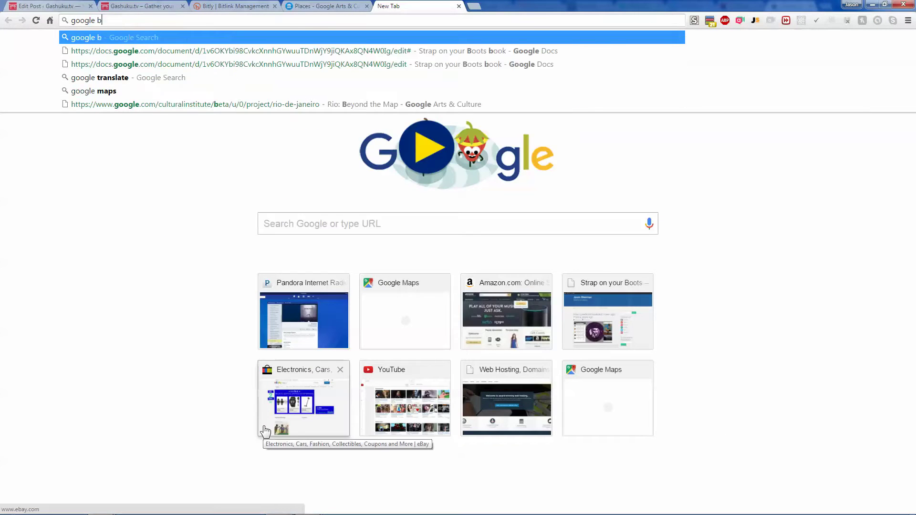
type("eyond the map olympics rio")
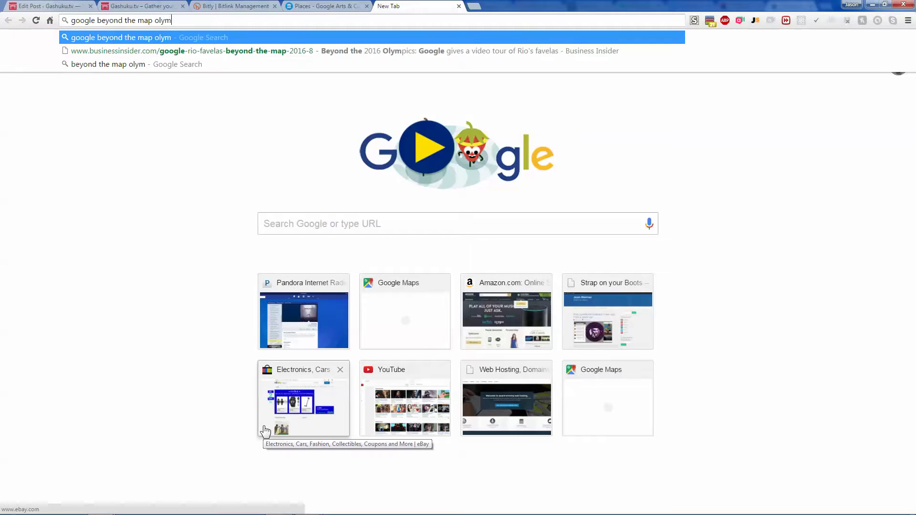
key("Return")
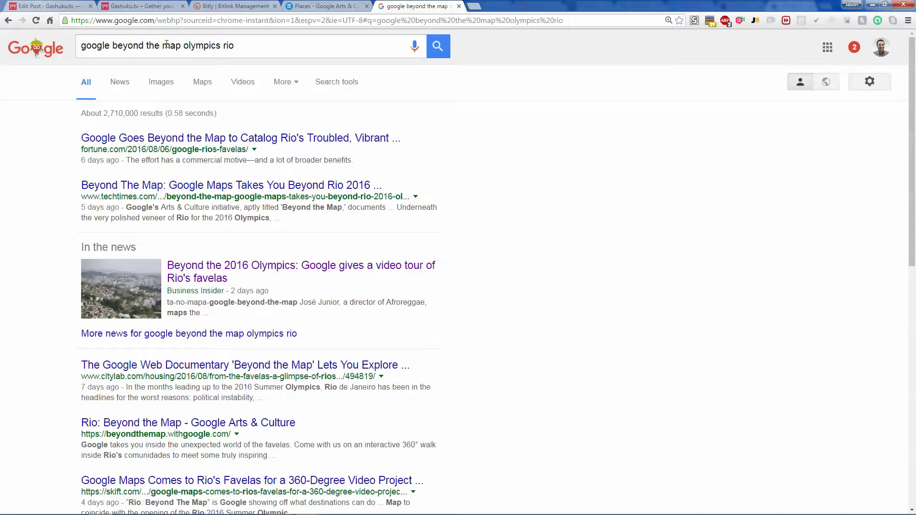
Search Google for "olympics rio news" and open the Huffington Post's 2016 Summer Olympics page from the results
left_click_drag(181, 45, 1, 22)
key("BackSpace")
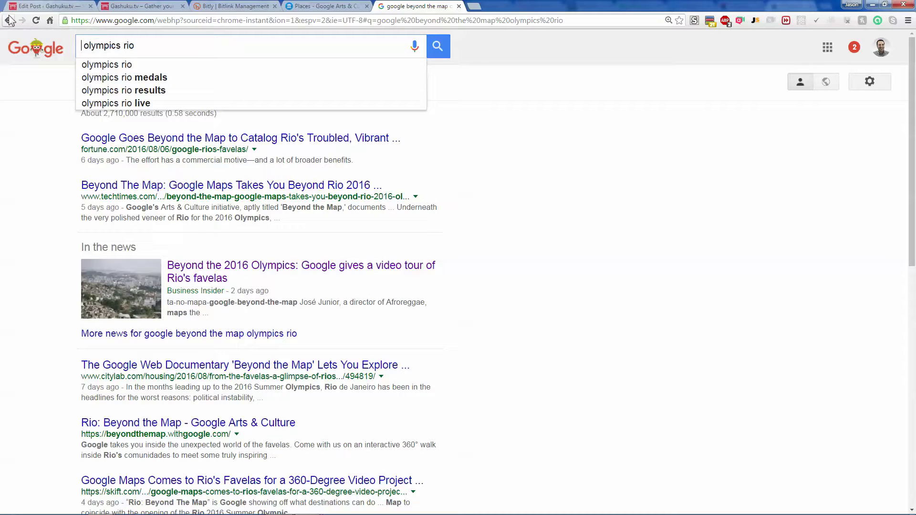
type("news")
key("Return")
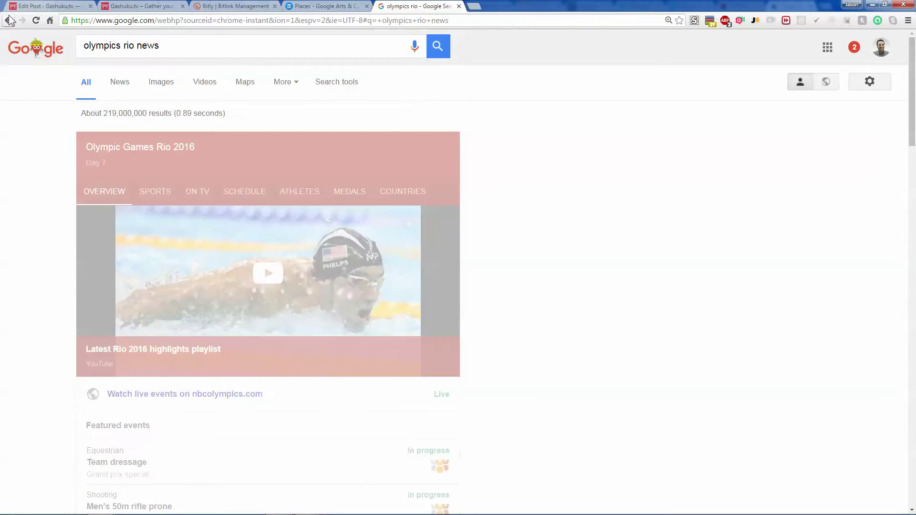
scroll(1, 283, "down", 1)
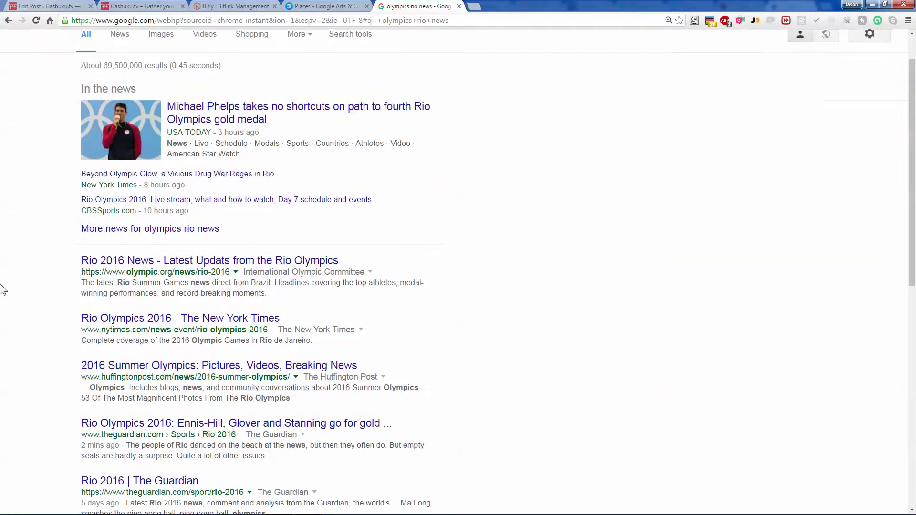
scroll(46, 291, "down", 1)
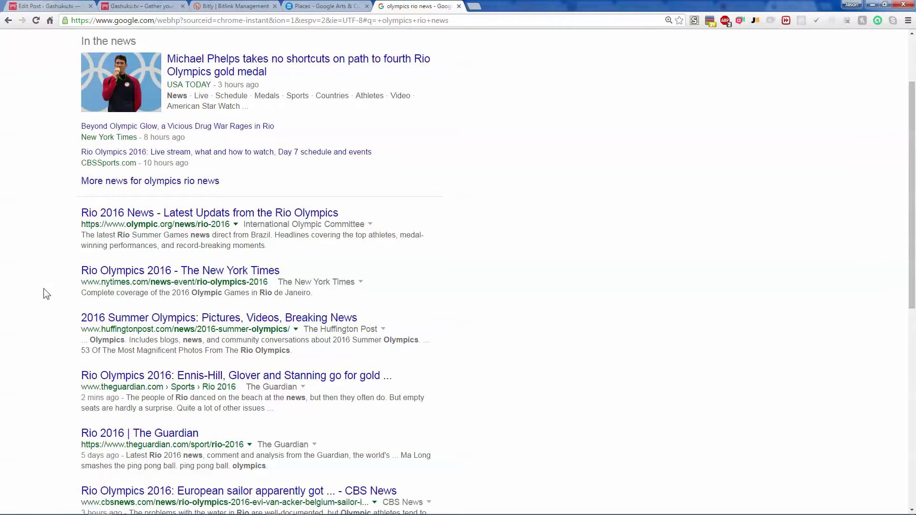
scroll(44, 288, "down", 1)
left_click(101, 270)
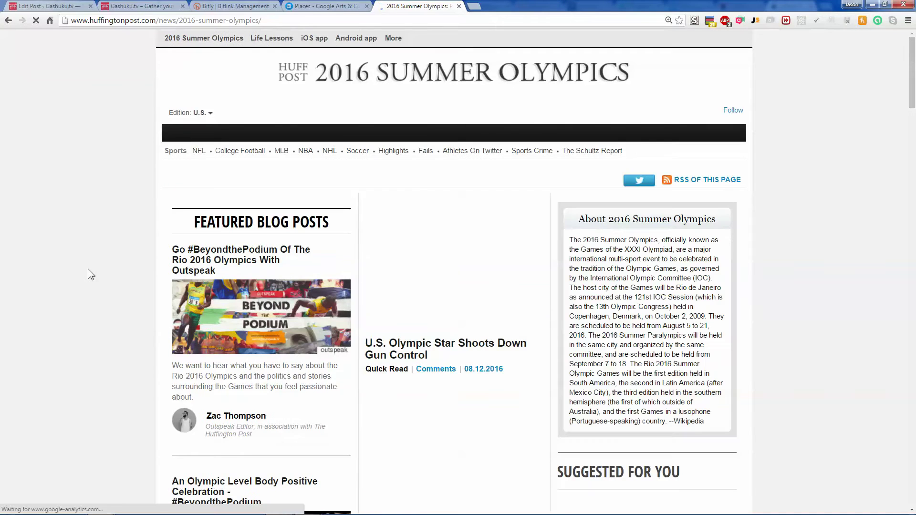
Browse the 2016 Summer Olympics stories and open "Fiji Wins Its First Olympic Gold And Immediately Declares Public Holiday"
scroll(87, 269, "down", 2)
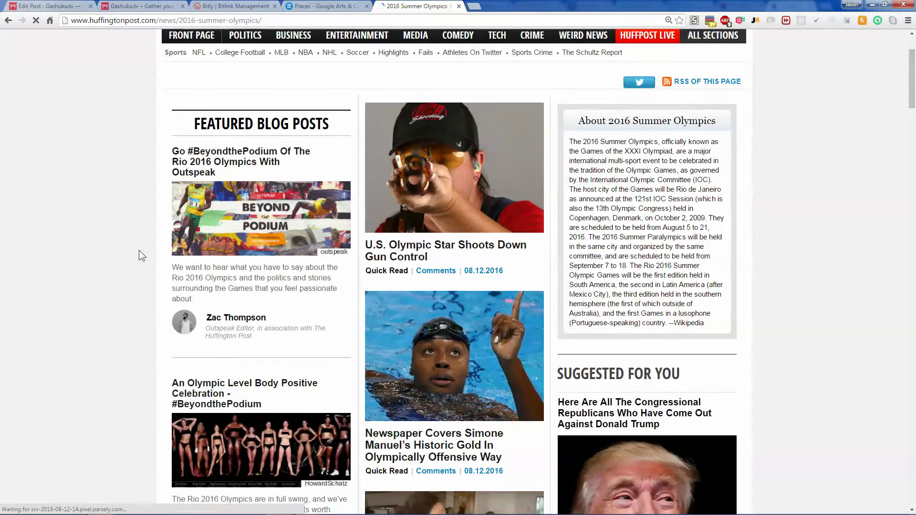
scroll(139, 250, "down", 1)
scroll(139, 250, "down", 1)
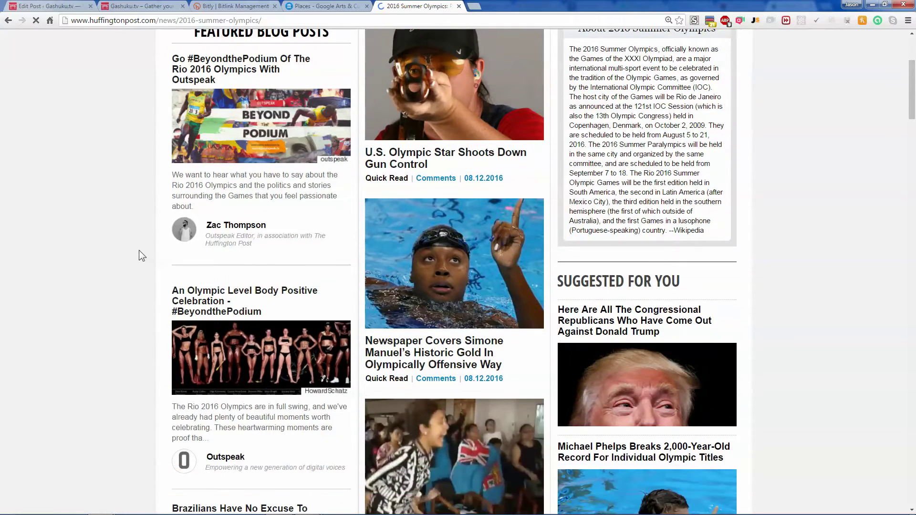
scroll(139, 250, "down", 5)
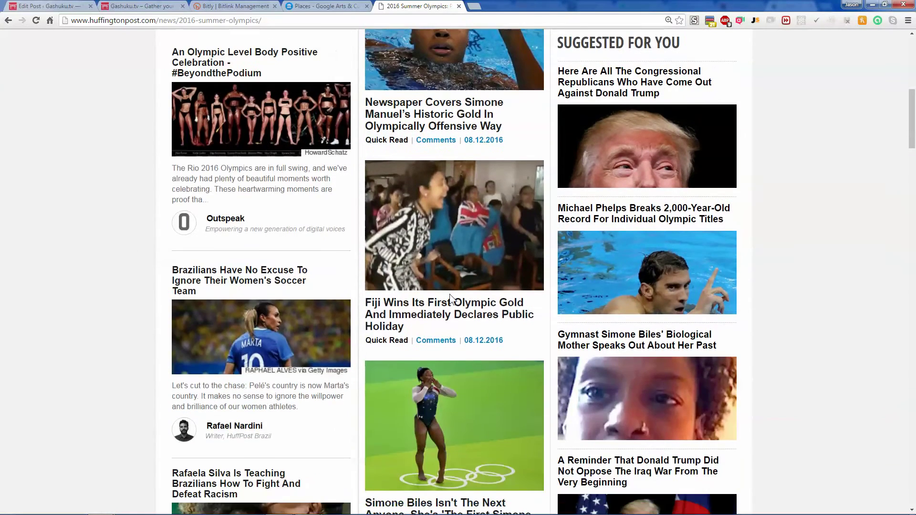
scroll(119, 272, "down", 2)
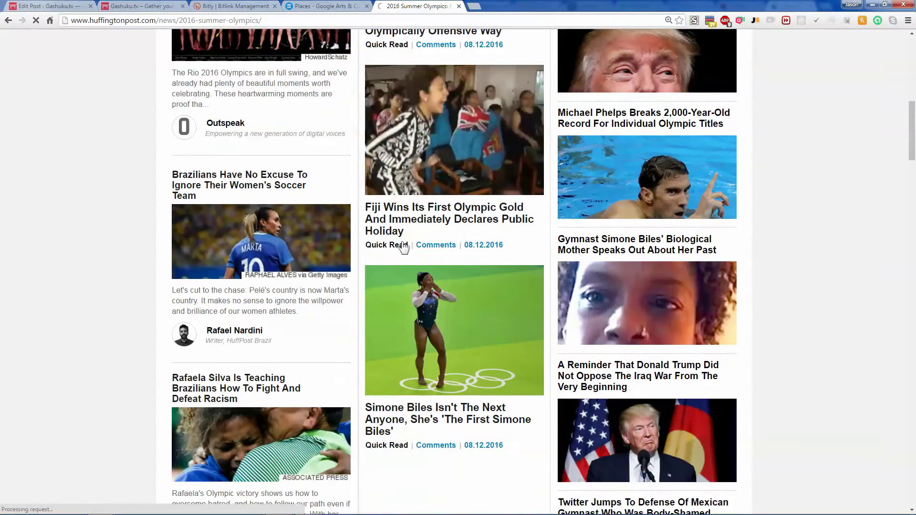
left_click(434, 220)
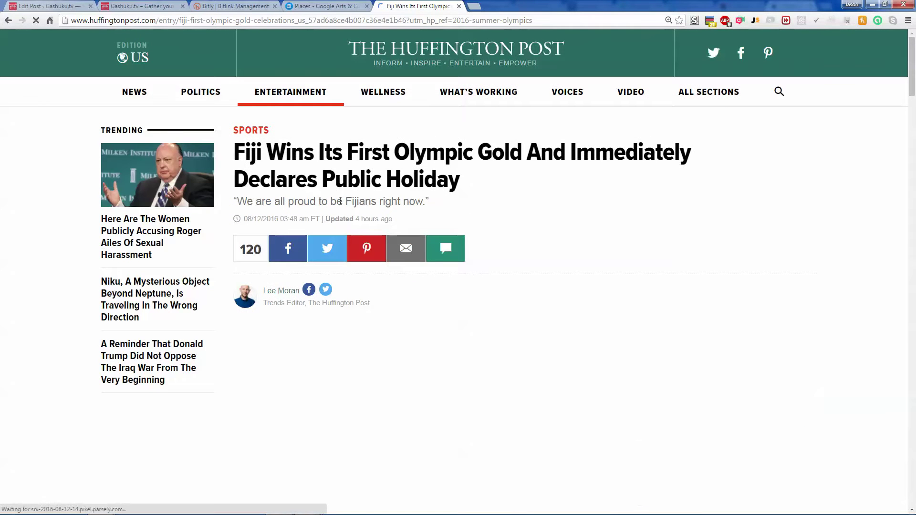
Look through the Fiji Olympic gold article and copy its web address
scroll(192, 264, "down", 10)
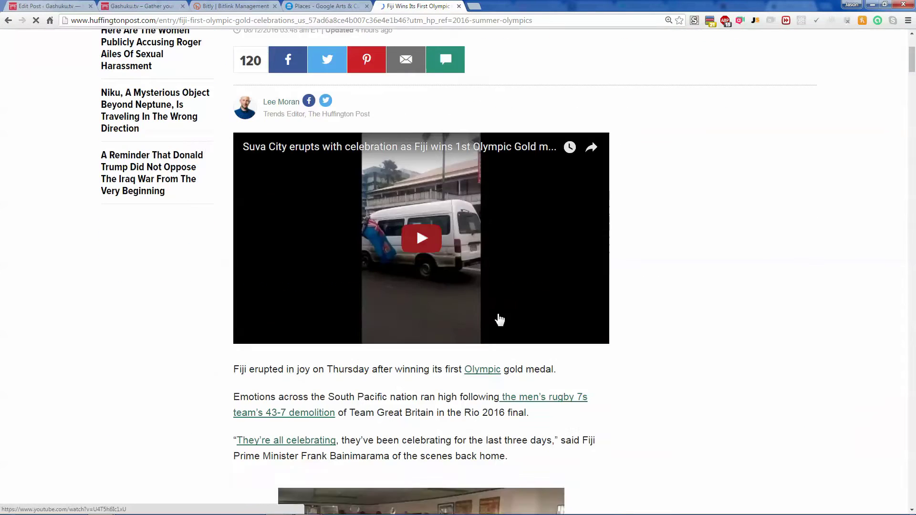
scroll(236, 324, "down", 4)
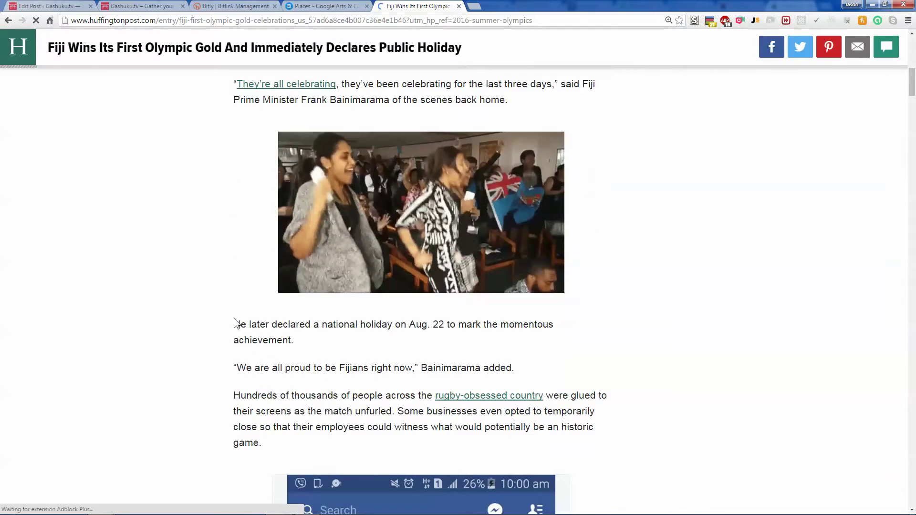
scroll(222, 318, "down", 7)
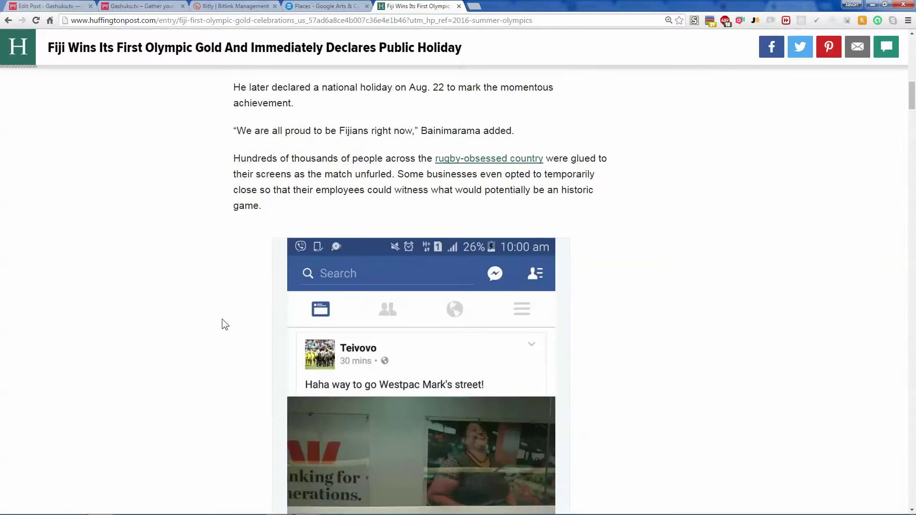
scroll(222, 318, "up", 10)
scroll(222, 319, "up", 10)
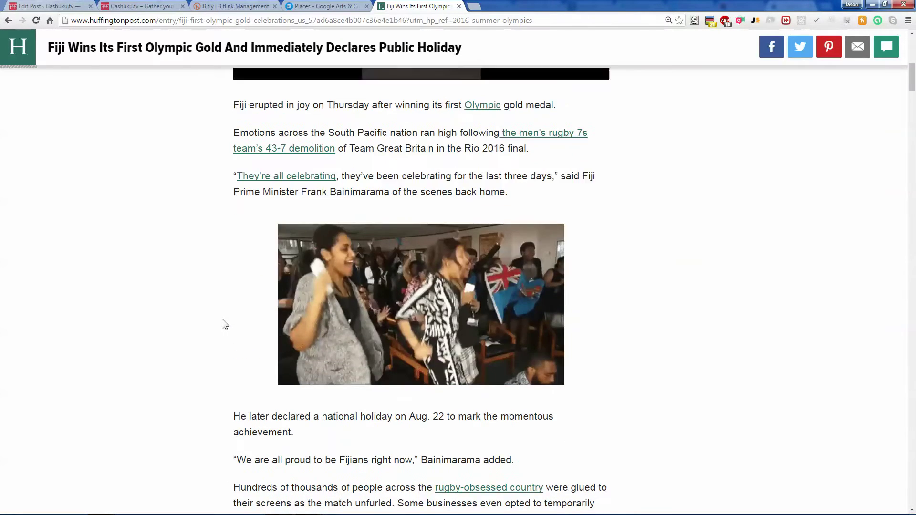
left_click(198, 20)
key("ctrl+c")
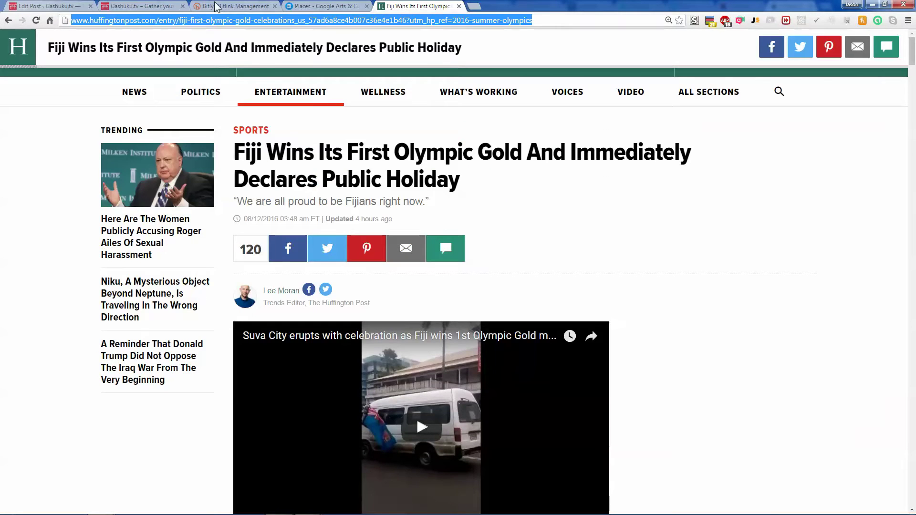
Switch to Bitly, create a short link from the copied Fiji article address and copy that link
left_click(217, 6)
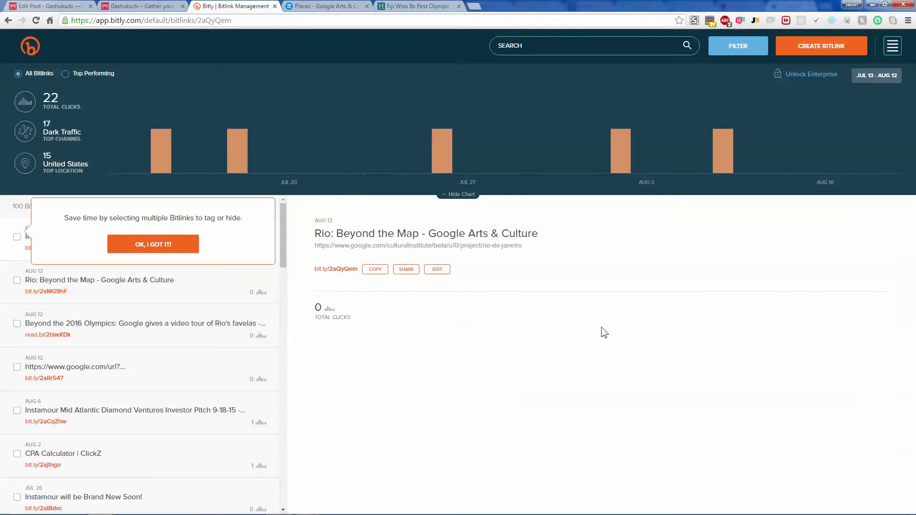
key("b")
key("ctrl+v")
key("Return")
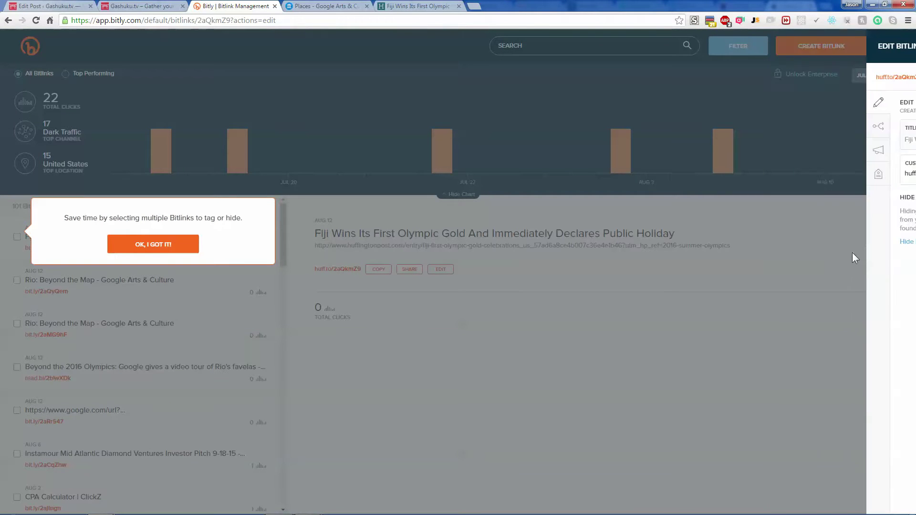
left_click(863, 78)
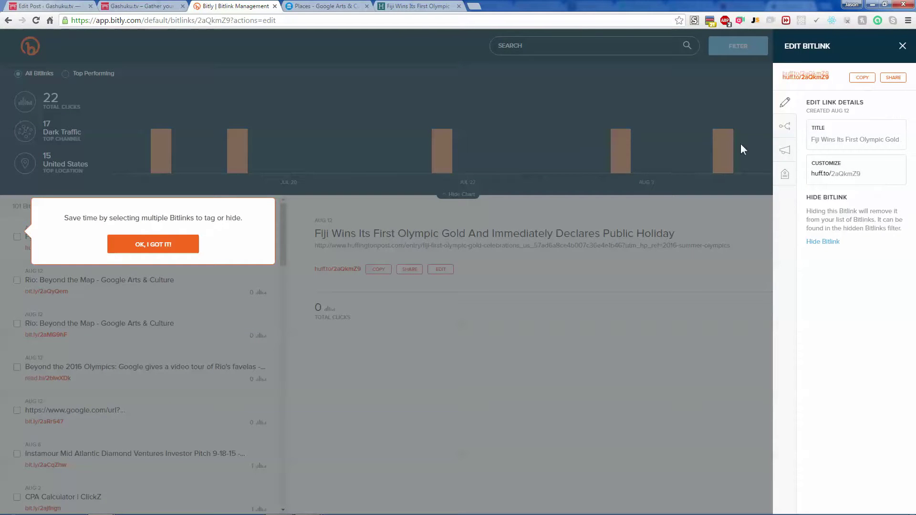
Go back to the Fiji Olympic gold article and reread its headline and story for the post's closing text
left_click(46, 6)
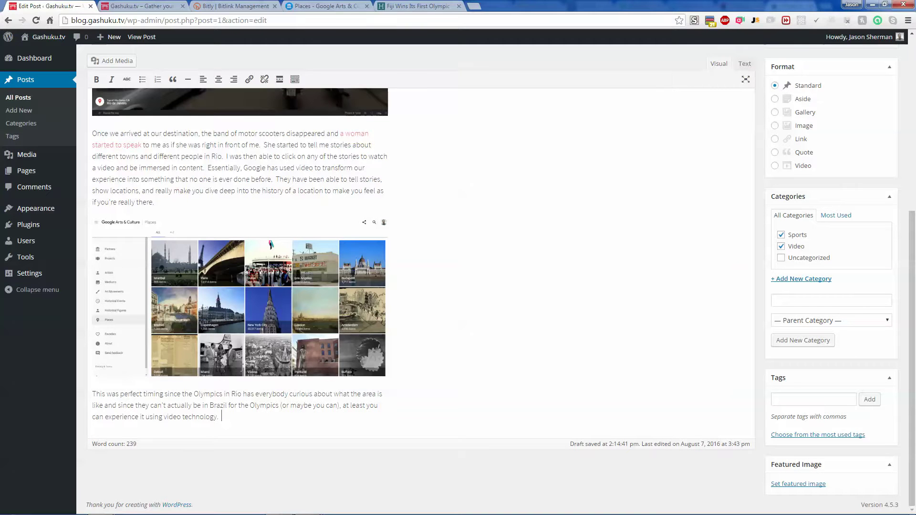
left_click(422, 5)
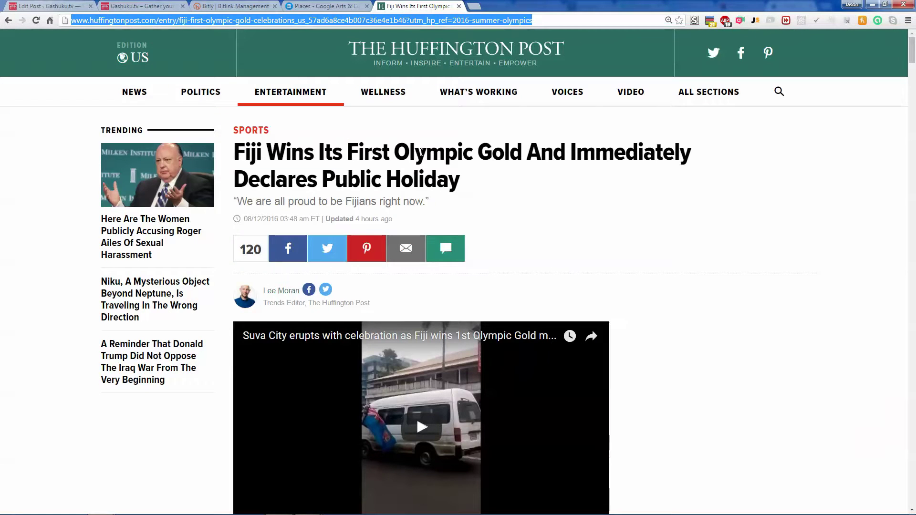
left_click(598, 168)
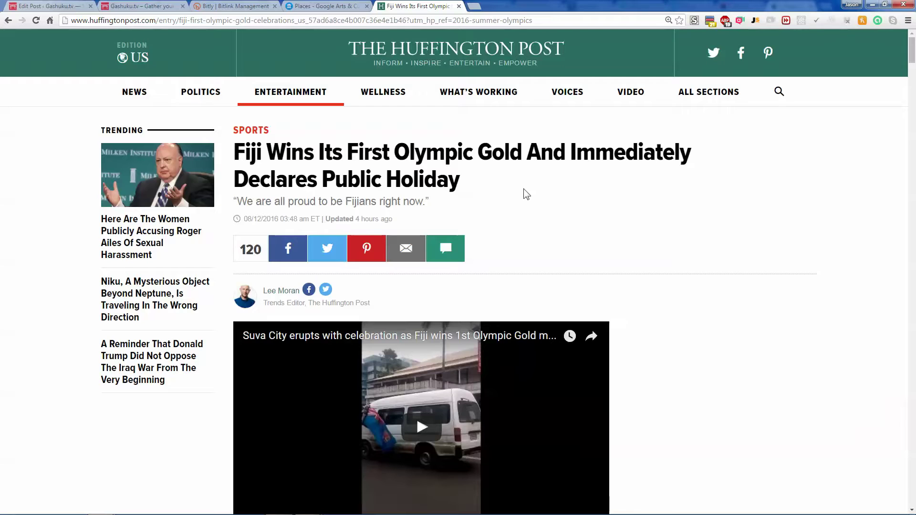
scroll(563, 198, "down", 9)
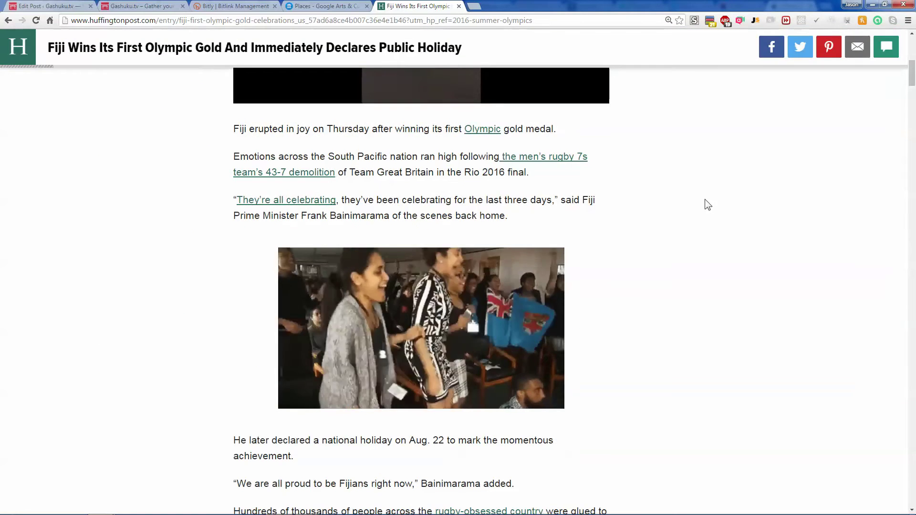
scroll(685, 197, "down", 6)
scroll(648, 202, "up", 15)
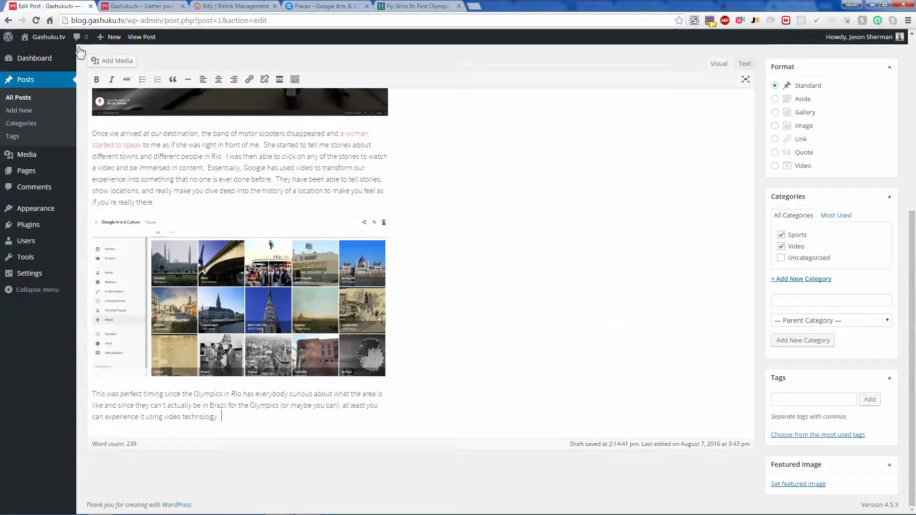
In the WordPress post, start a sentence after the last paragraph with "With all of the negative news, press and media going on with"
left_click(43, 6)
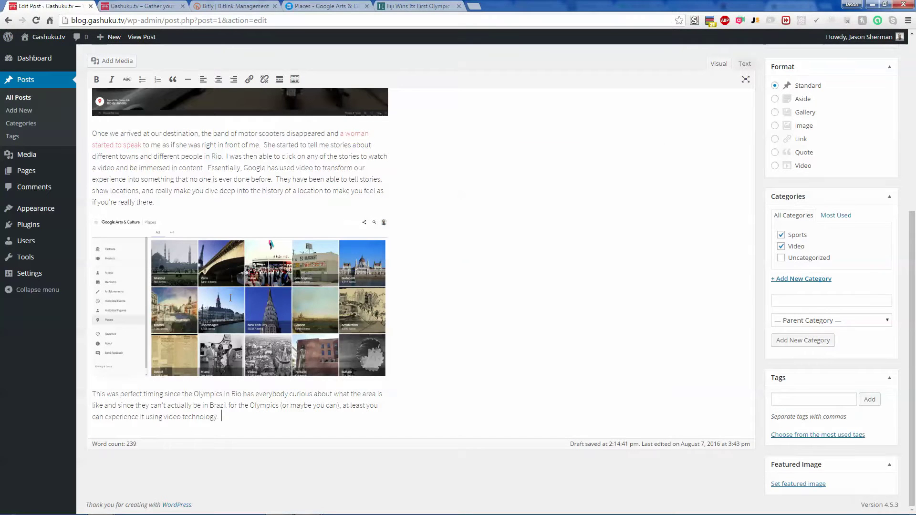
type("With all of the negative news, press and")
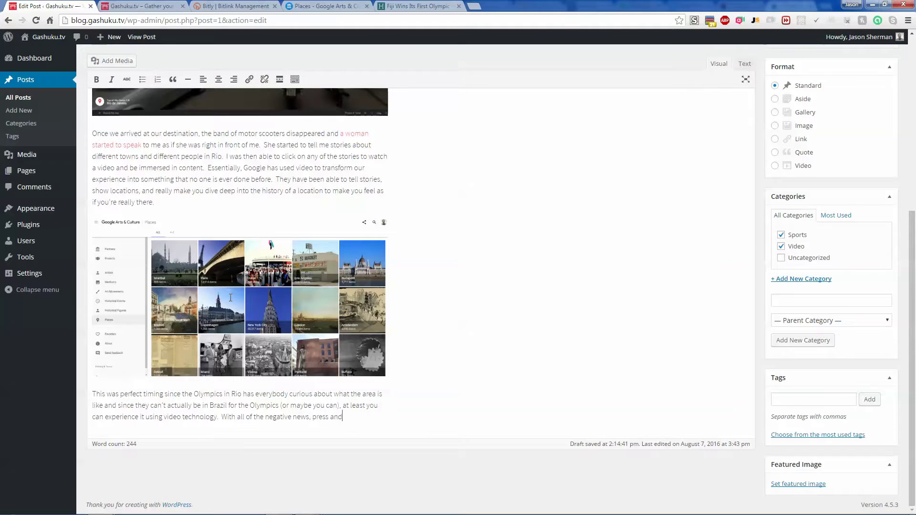
type(" media going on with sho")
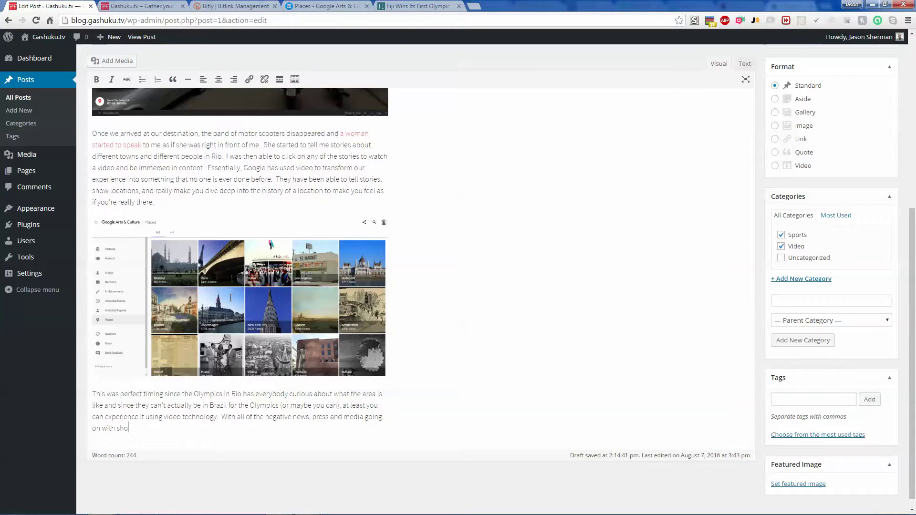
Finish the new sentence with "shootings around the world and terrorist attacks, it's nice to see something positive once in a while."
type("otings around the world and terrorist attacks, it")
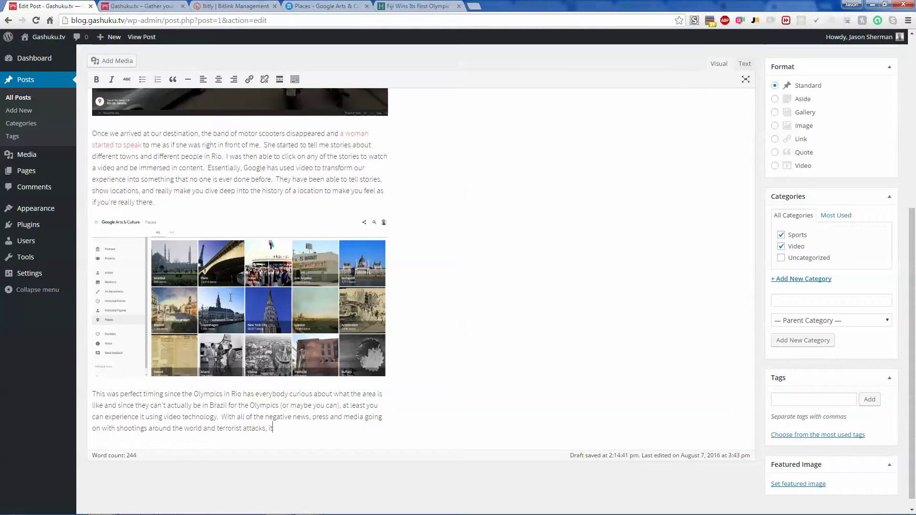
type("'s nice to see something posti")
type("ive once in a while.  ")
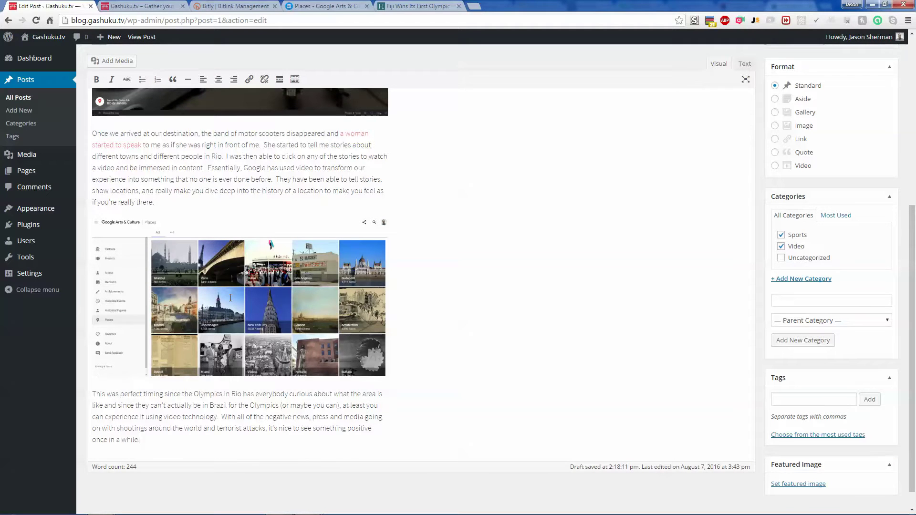
Add the sentence "For example, Fiji won its' first gold medal and declared the day to be a public holiday." to the last paragraph
type("For example, Fiji won its' first gold medal and d")
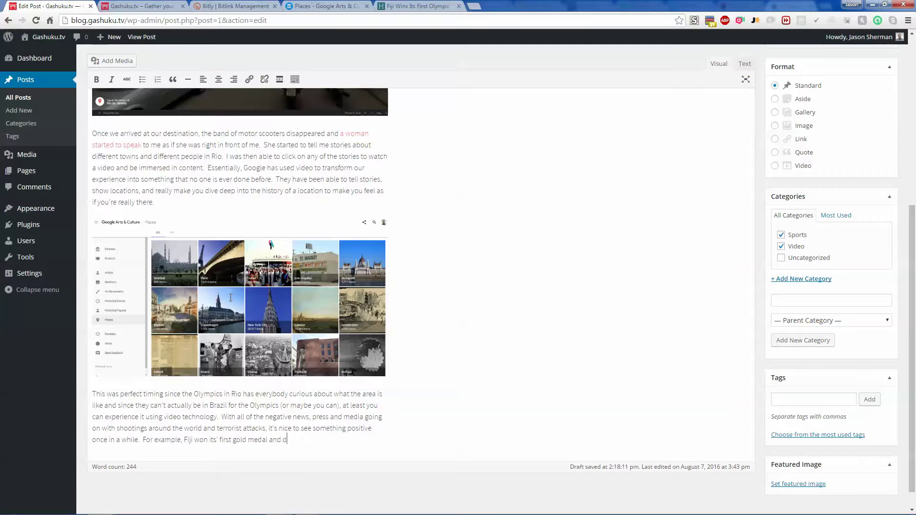
type("eclae")
type("ed the dy")
key("BackSpace")
type("ay to be a publich o")
key("BackSpace")
key("BackSpace")
key("BackSpace")
type("holiday.")
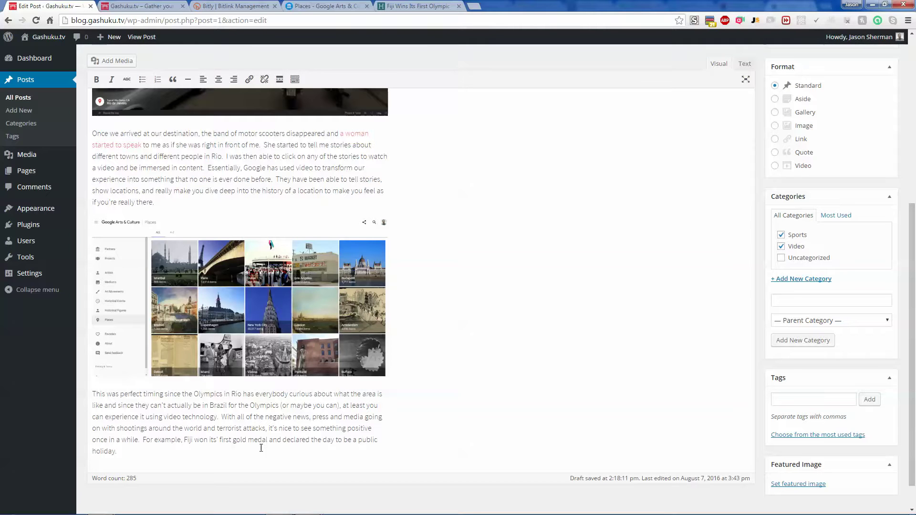
left_click_drag(184, 438, 267, 439)
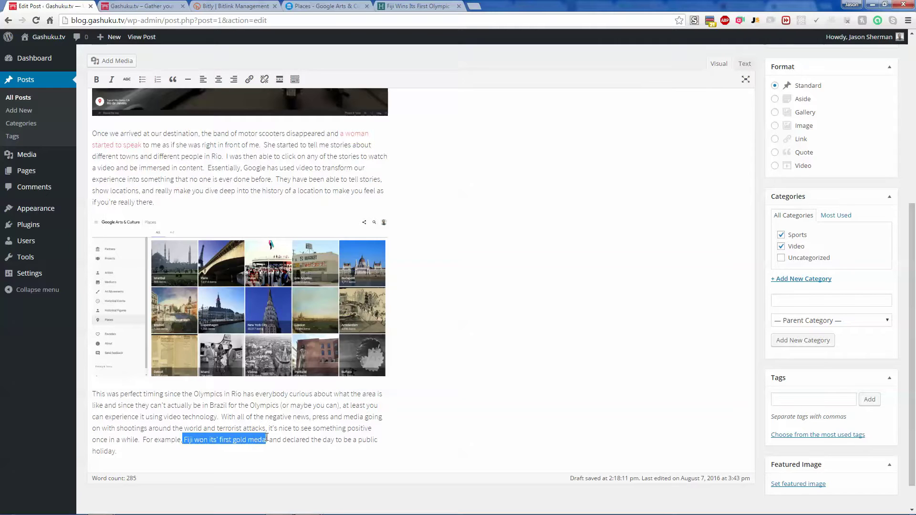
left_click(249, 79)
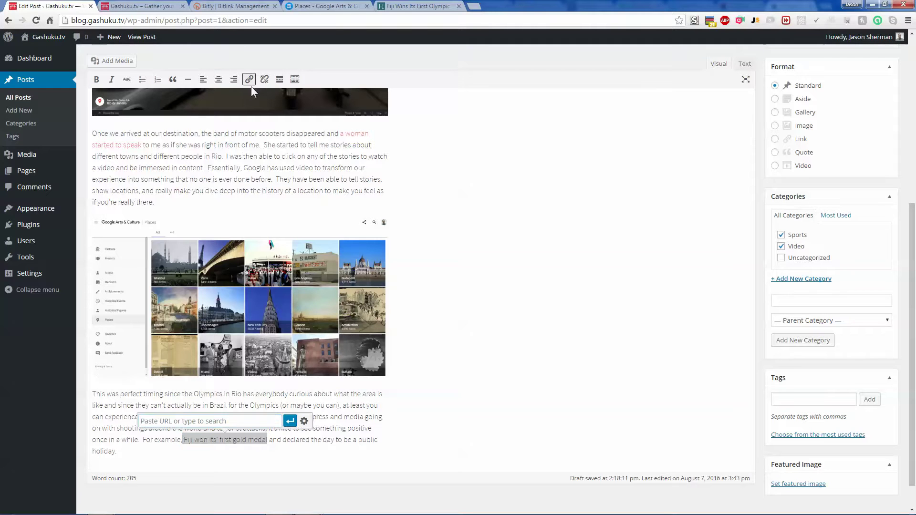
type("http://huff.to/2aQkmZ9")
left_click(304, 421)
left_click(410, 228)
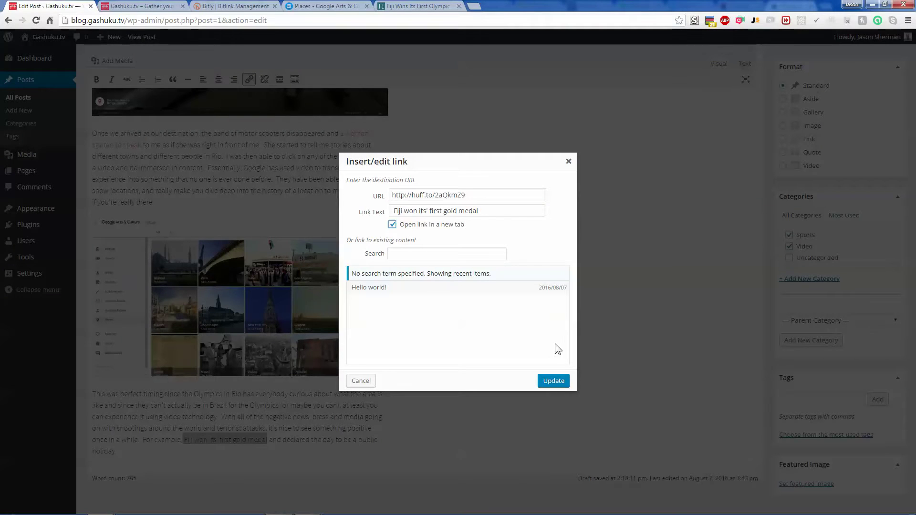
left_click(553, 381)
After the public holiday sentence, start another one with "They also posted a video of the excitement"
left_click(132, 451)
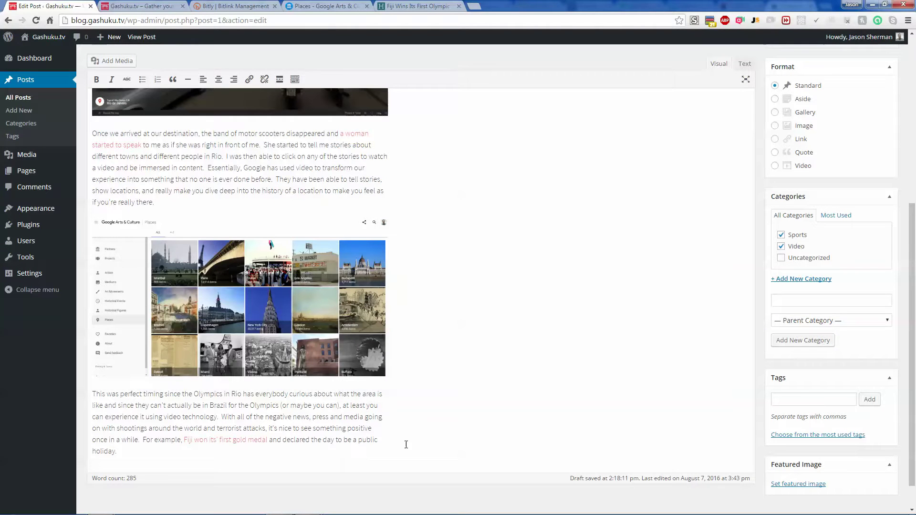
type("They also posted a video of the exci")
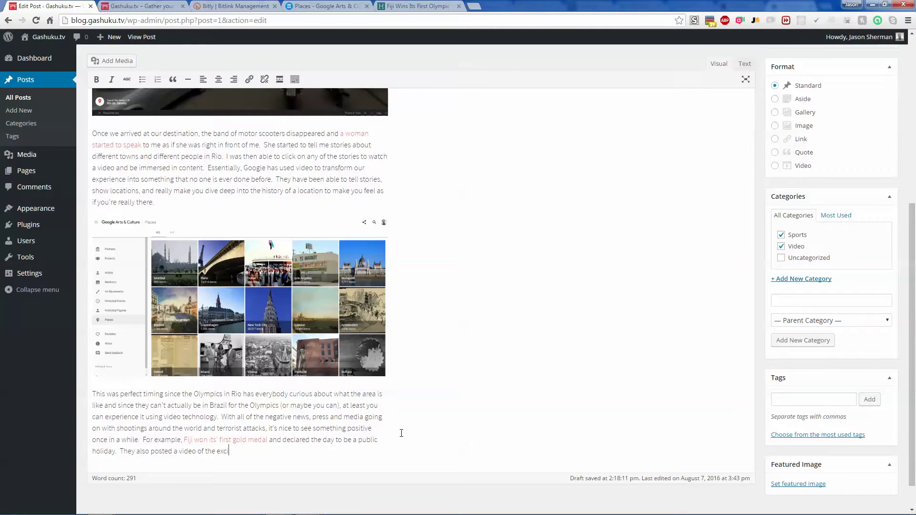
type("temen")
type("t na")
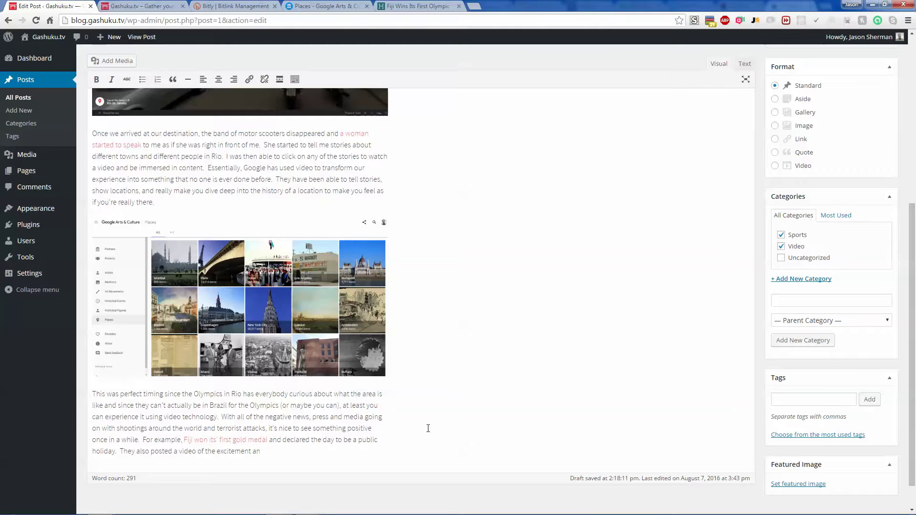
Check the Fiji article and finish the sentence with "and celebrations that have taken over the country because of this emotional moment in their history."
left_click(423, 6)
scroll(695, 336, "up", 4)
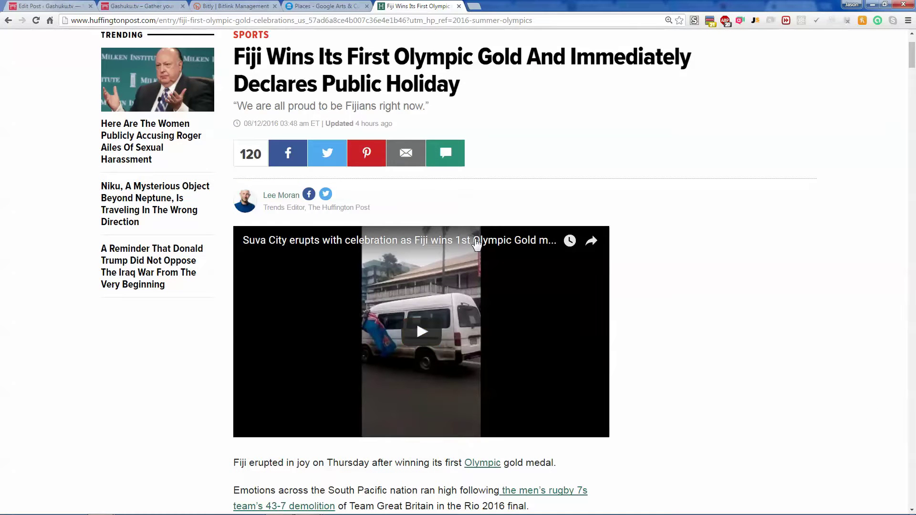
scroll(584, 313, "down", 2)
scroll(238, 333, "down", 2)
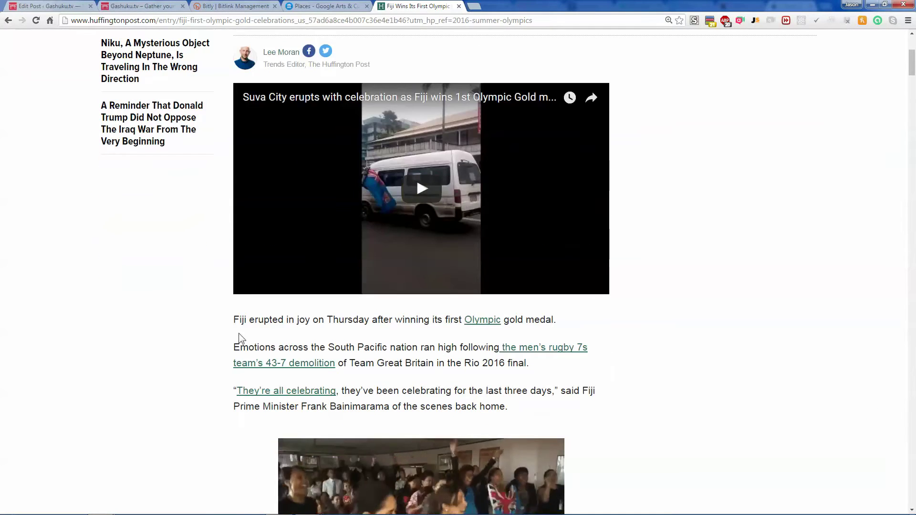
scroll(200, 337, "down", 2)
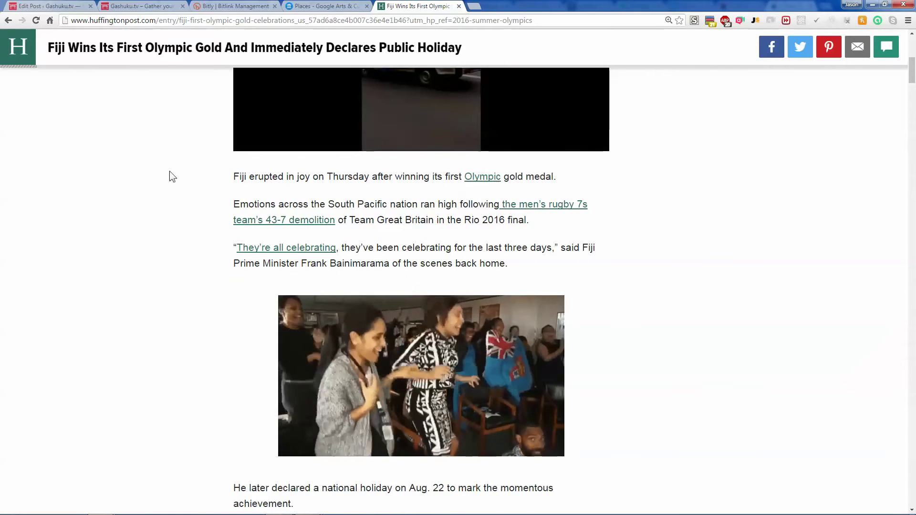
left_click(45, 6)
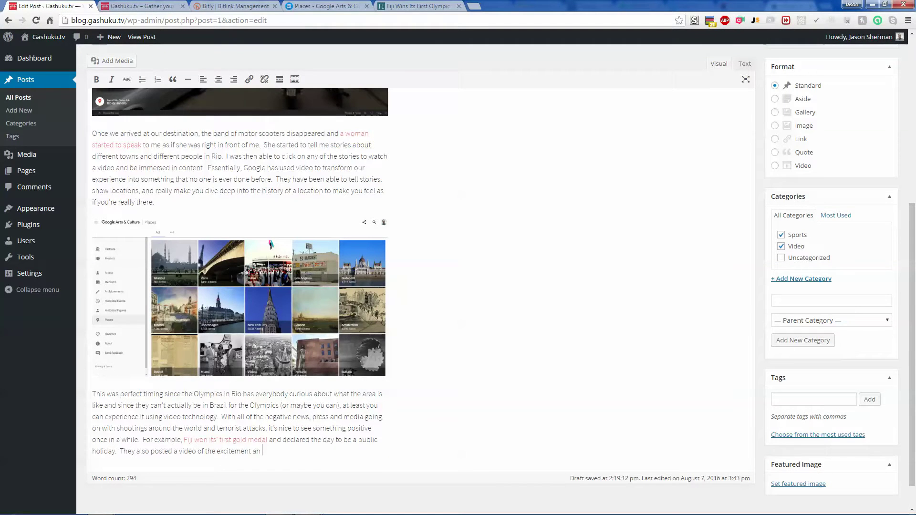
type("elebrations that have taken over the")
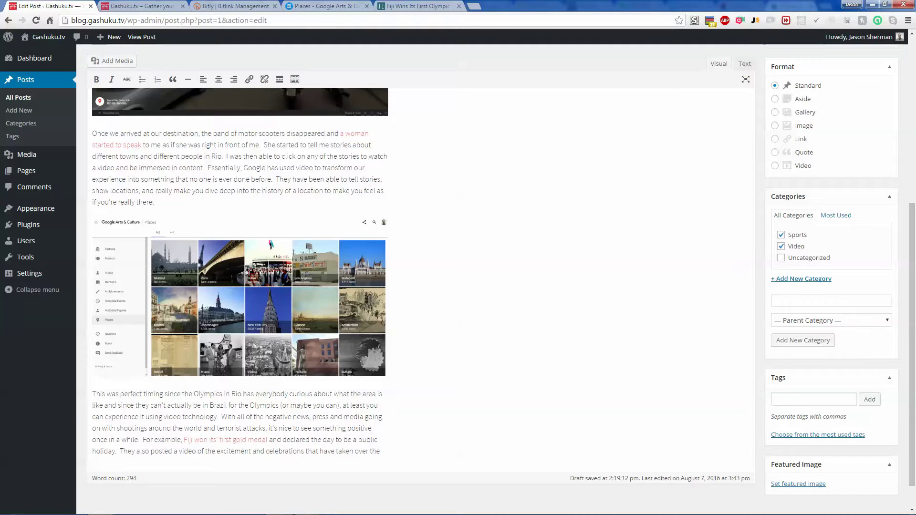
type(" country")
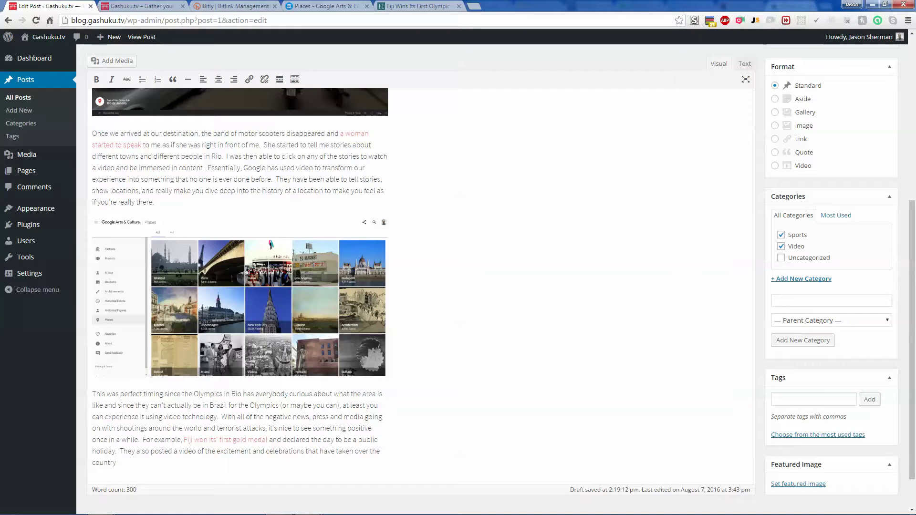
type(" because of this emotional moment in their history.")
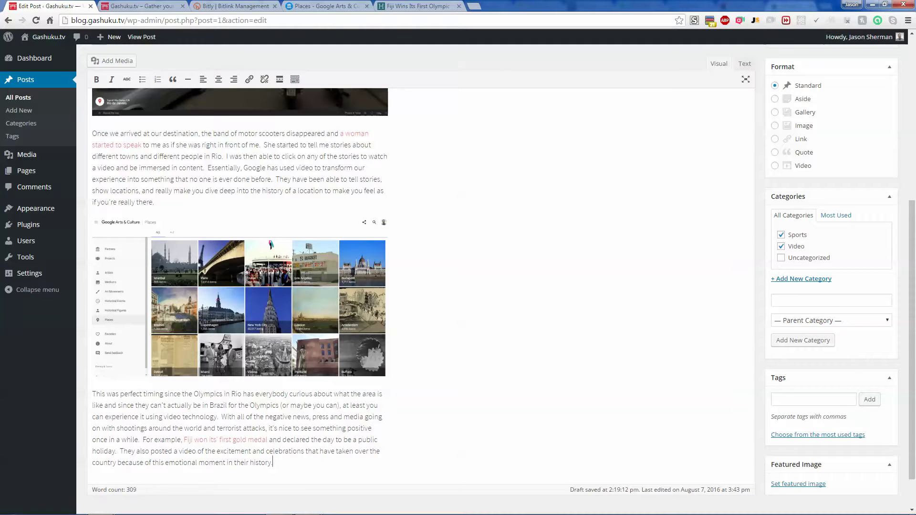
scroll(504, 238, "down", 1)
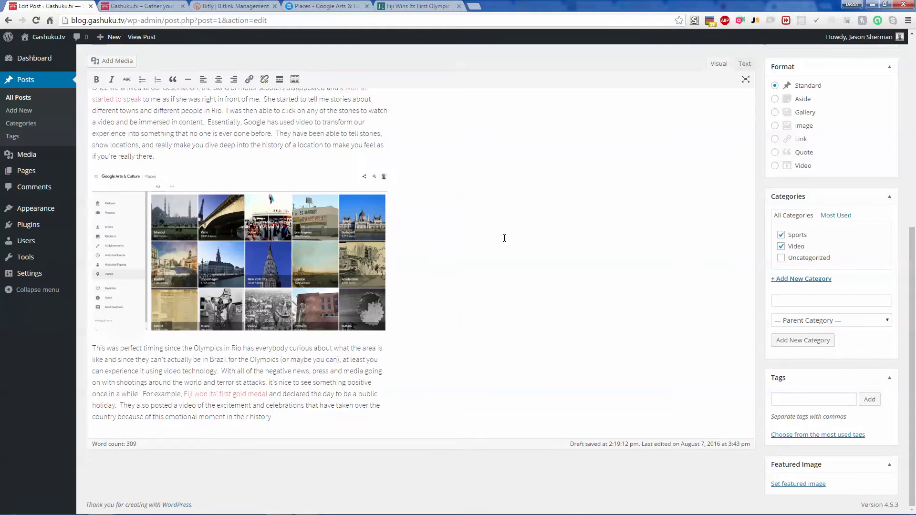
Start a new paragraph with "Video technology is obviously growing at a high rate every single day. With more"
key("Return")
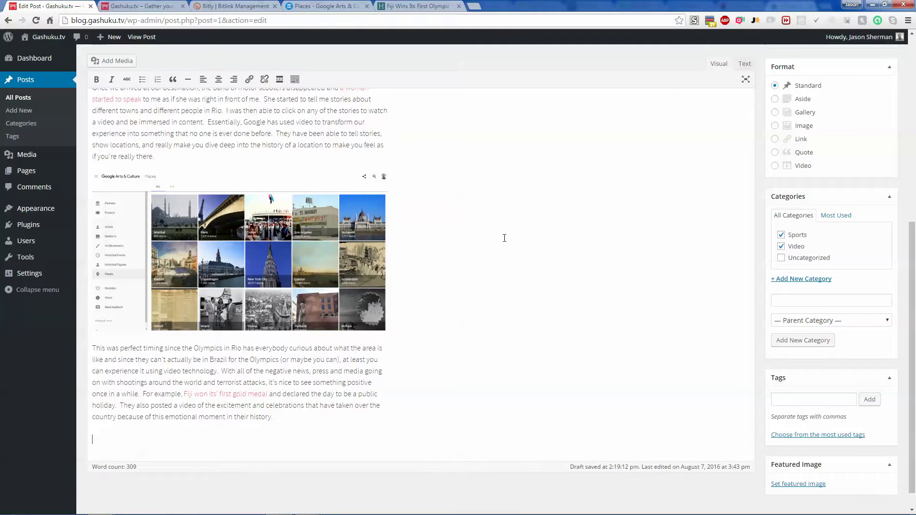
type("Ove")
type("eo technology is ")
type("obviously growing")
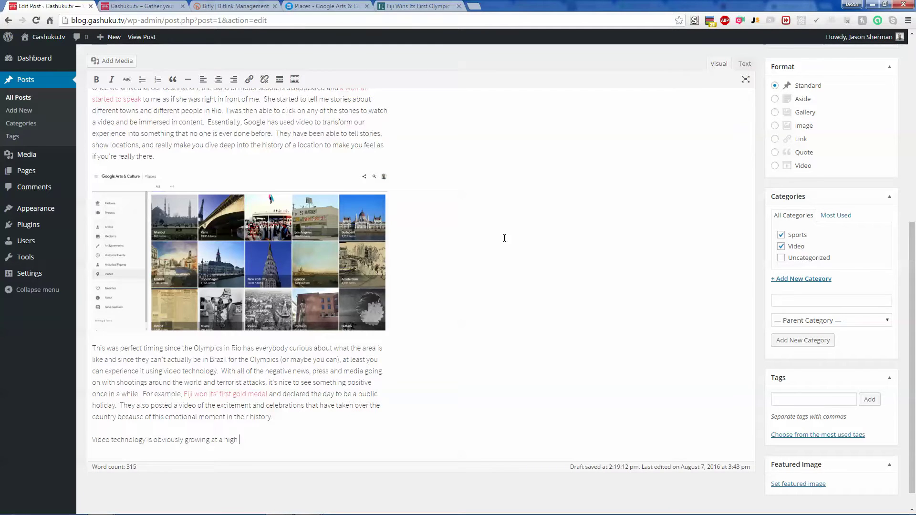
type("at a high rate every single day.  With more")
Complete the paragraph's second sentence with "videos being posted, live streams, news, entertainment, and now 360 degree experiences."
key("BackSpace")
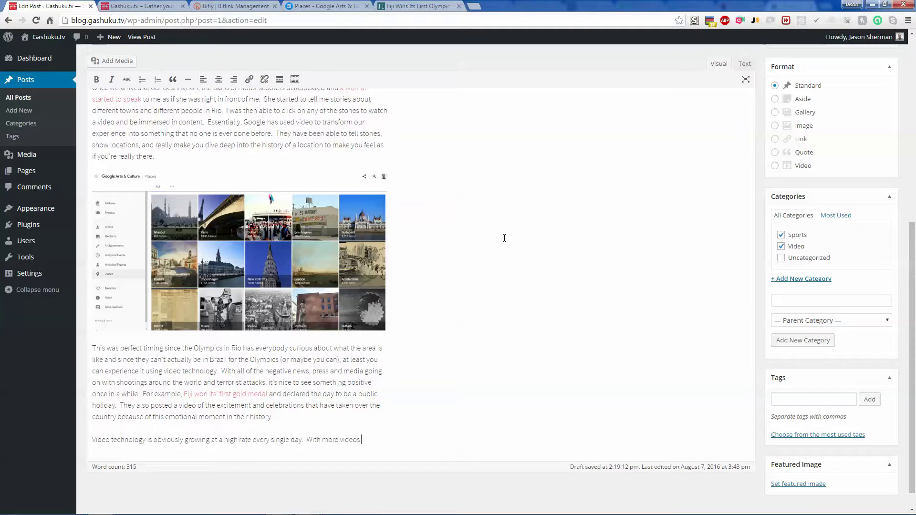
type("being posted")
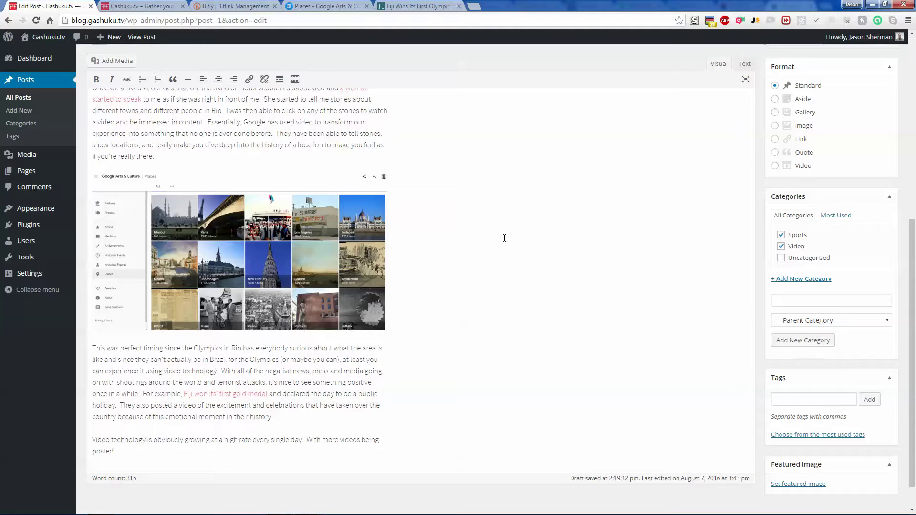
type(", live streams, news, entertainment, and now")
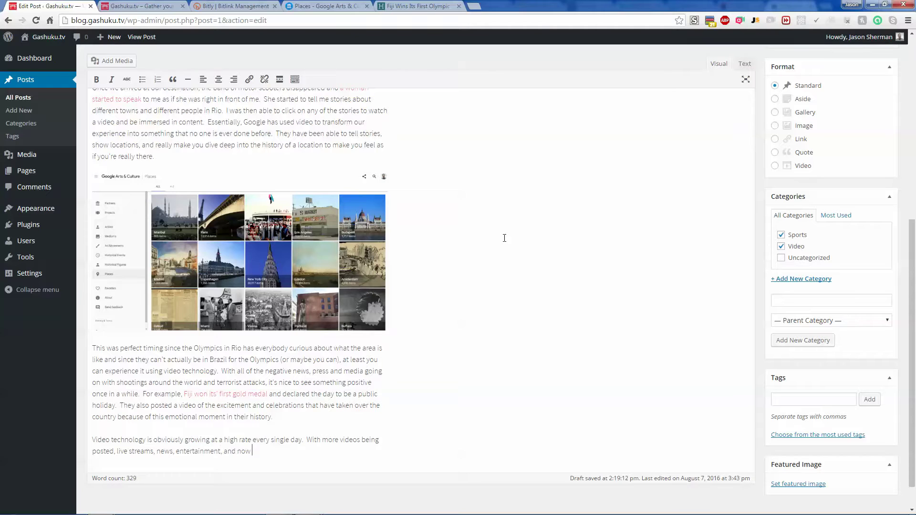
type(" 360 degree experiences.")
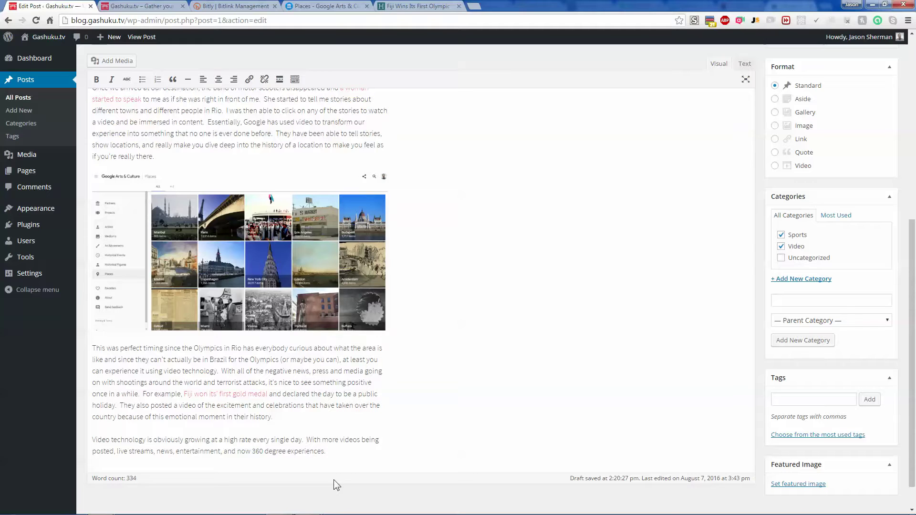
Reword the second sentence's beginning to "More videos are being posted every day, whether live streams"
key("ctrl+shift+Right")
key("shift+Right")
type("M")
type("are")
key("BackSpace")
key("BackSpace")
type("every day, we")
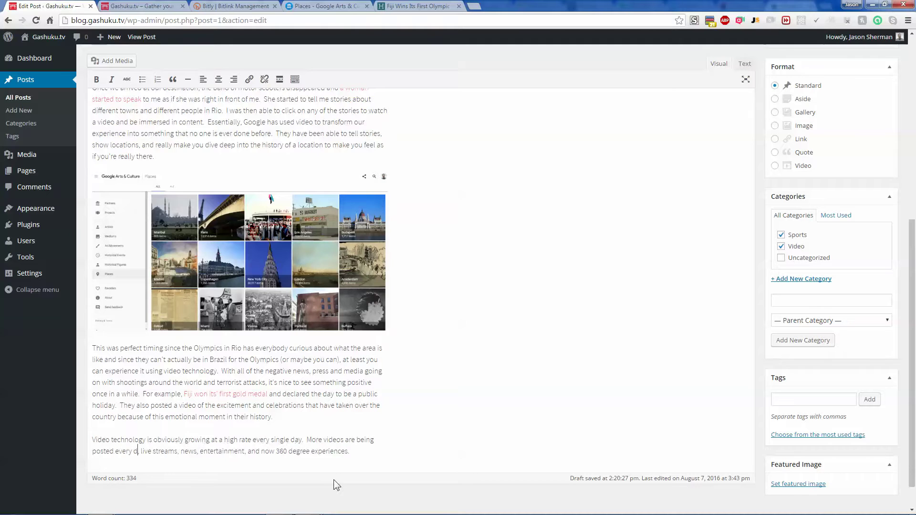
key("BackSpace")
type("hehte")
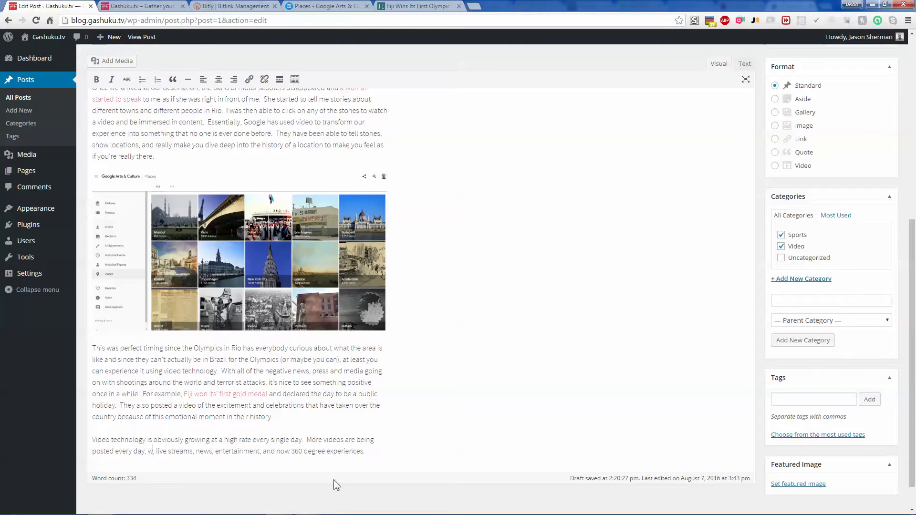
key("BackSpace")
key("BackSpace")
key("BackSpace")
type("ther")
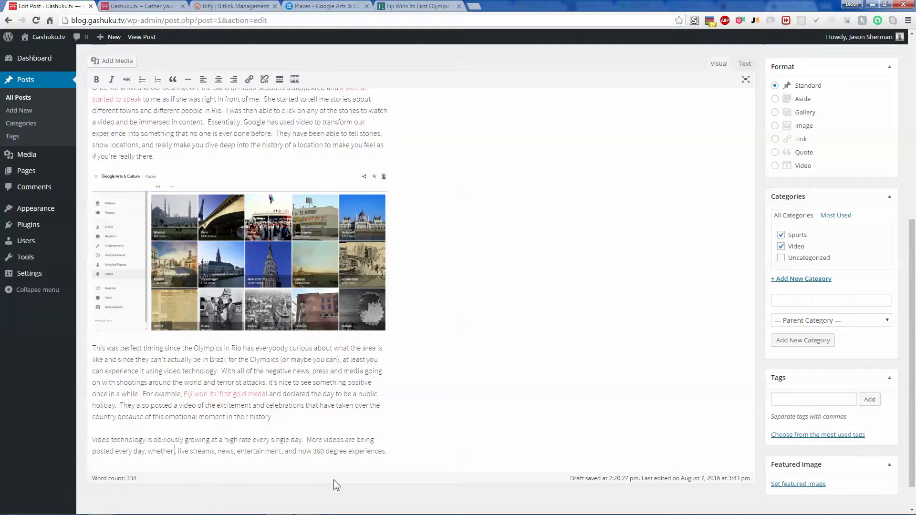
key("Delete")
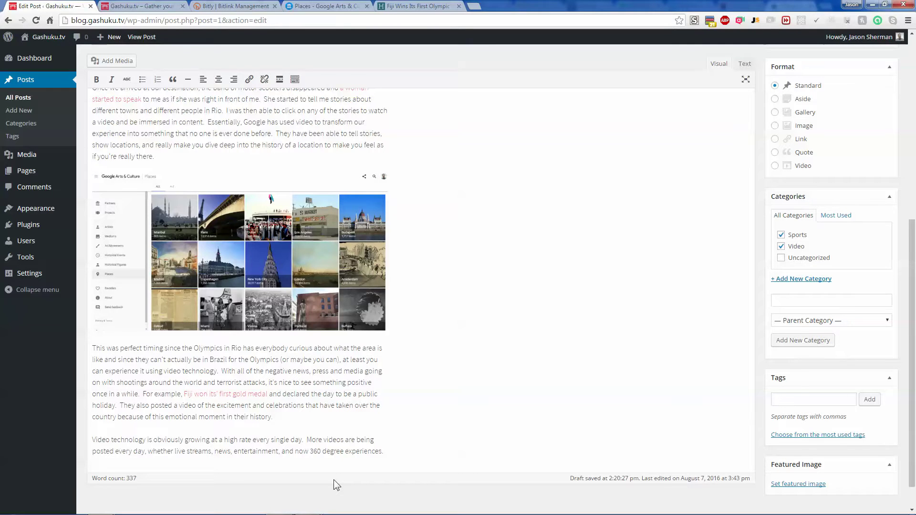
End the paragraph with "What do you think about Google's new "Beyond the Map" experience? Leave us a comment and let us know!"
type("What do you think about Google's new \"b")
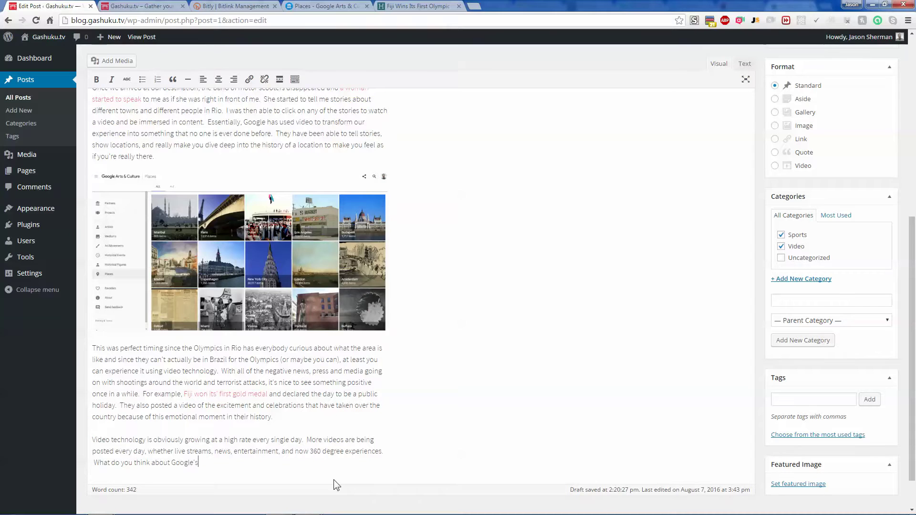
key("BackSpace")
type("Beyond the Map")
key("BackSpace")
type("\" experience?  Leave us a comment")
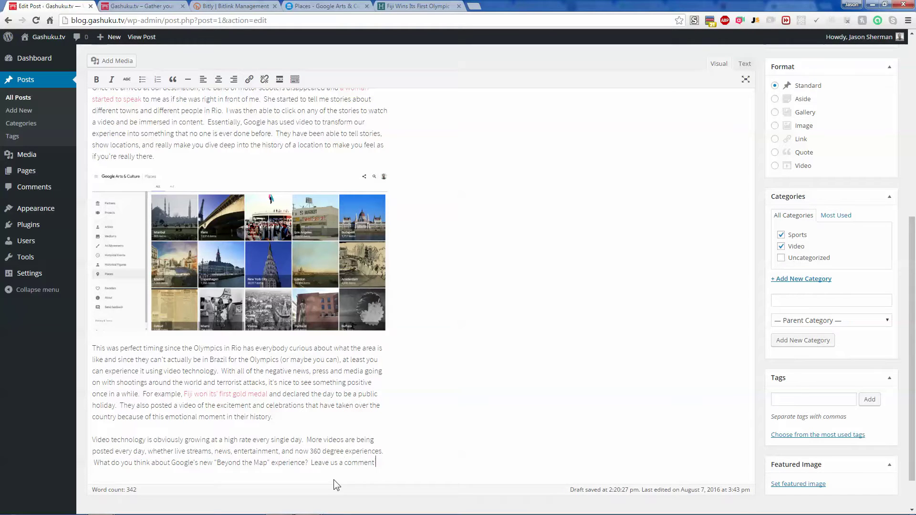
type(" and let us know!")
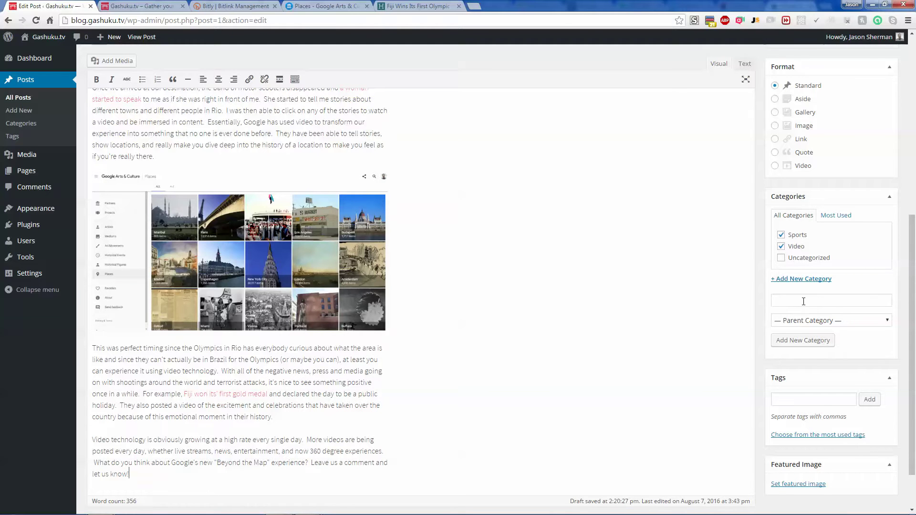
Add the tags video, google, rio and brazil to the post
scroll(803, 296, "up", 5)
scroll(813, 357, "down", 6)
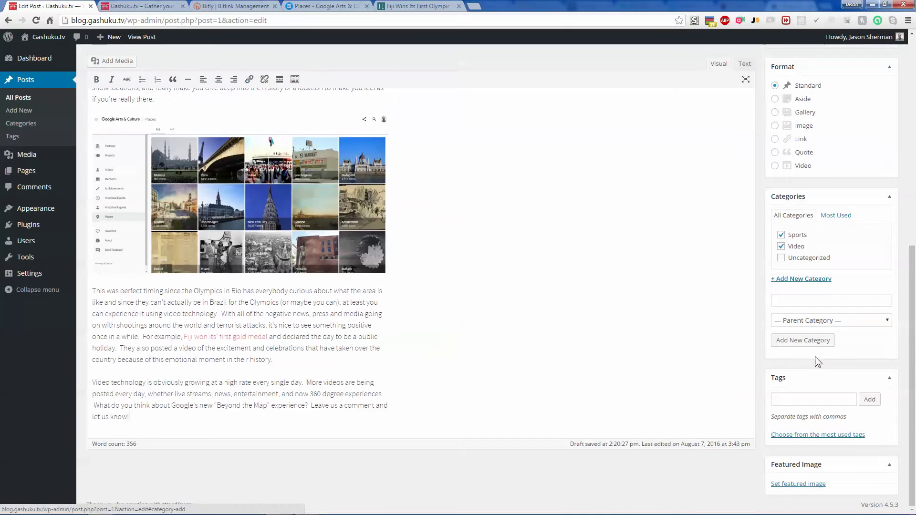
left_click(808, 401)
type("video")
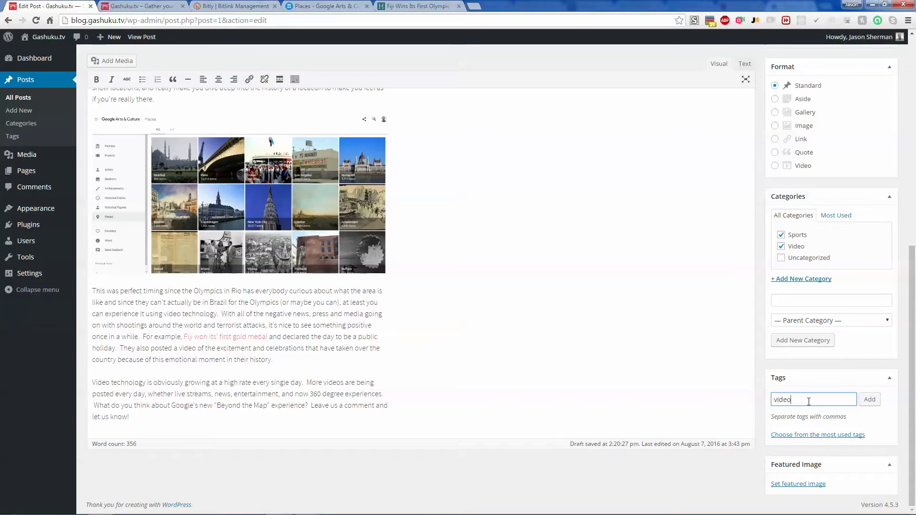
key("Return")
type("google")
key("Return")
type("rio")
key("Return")
type("brazil")
key("Return")
Add the further post tags olympics, technology, gold medal and 360 video
type("olympi")
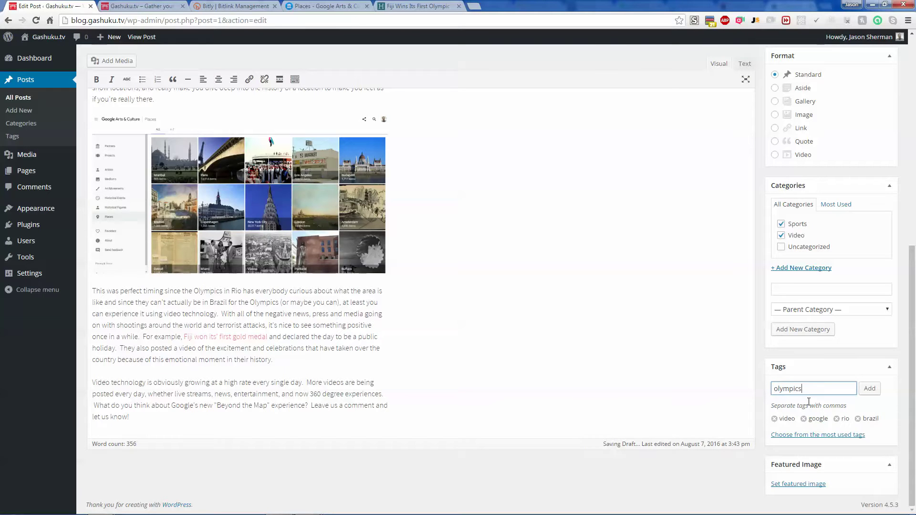
type("cs")
key("Return")
type("technology")
key("Return")
type("gold medal")
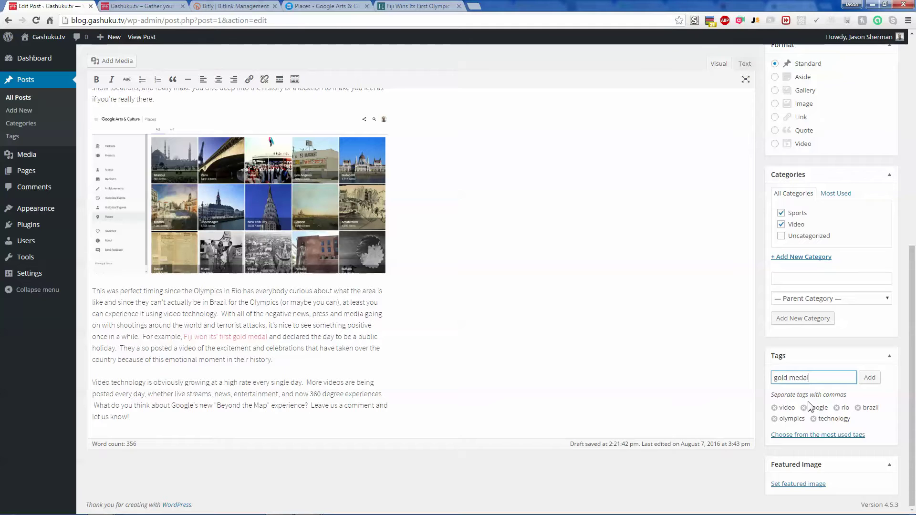
key("Return")
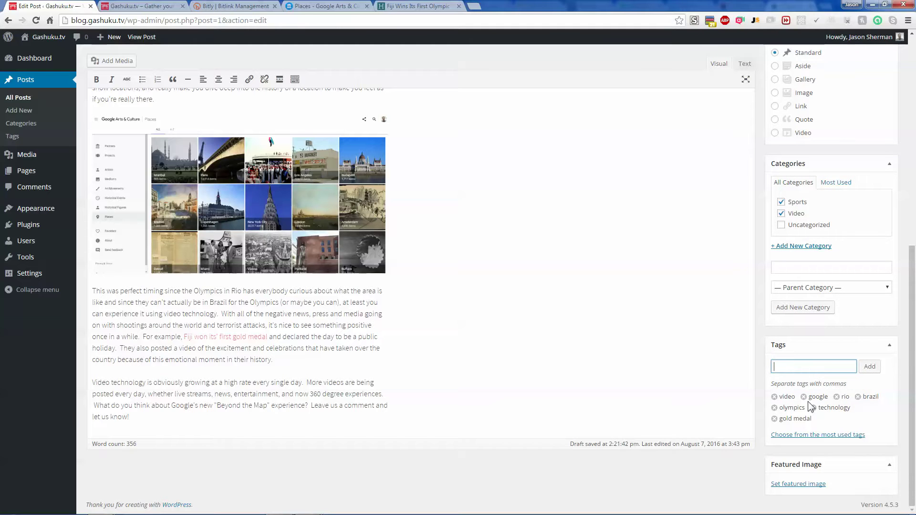
type("360 video")
key("Return")
scroll(566, 367, "up", 5)
scroll(460, 367, "up", 3)
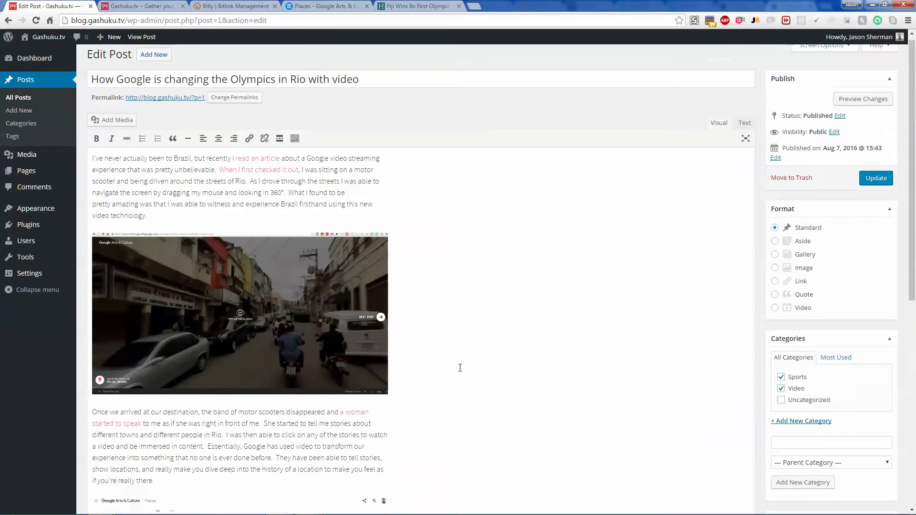
Search Google Images for "olympics rio" to find a picture for the post's featured image
scroll(460, 368, "down", 8)
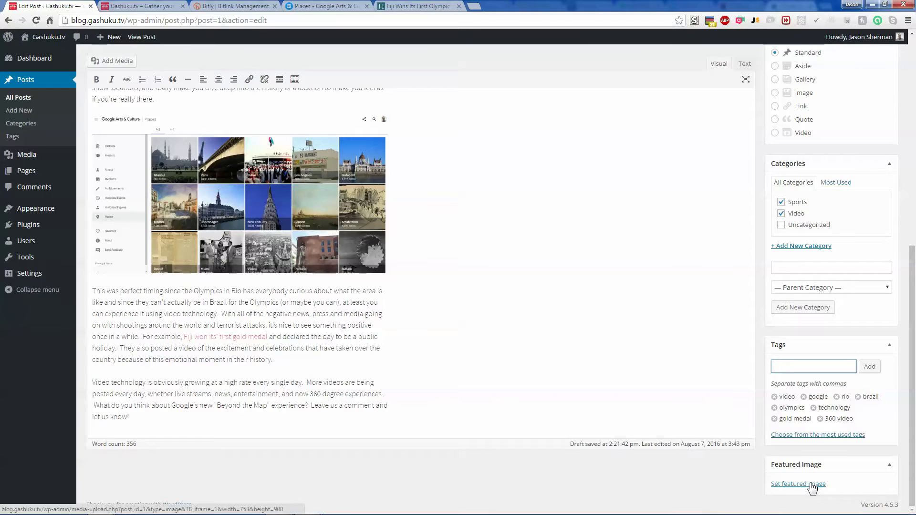
left_click(438, 6)
left_click(270, 21)
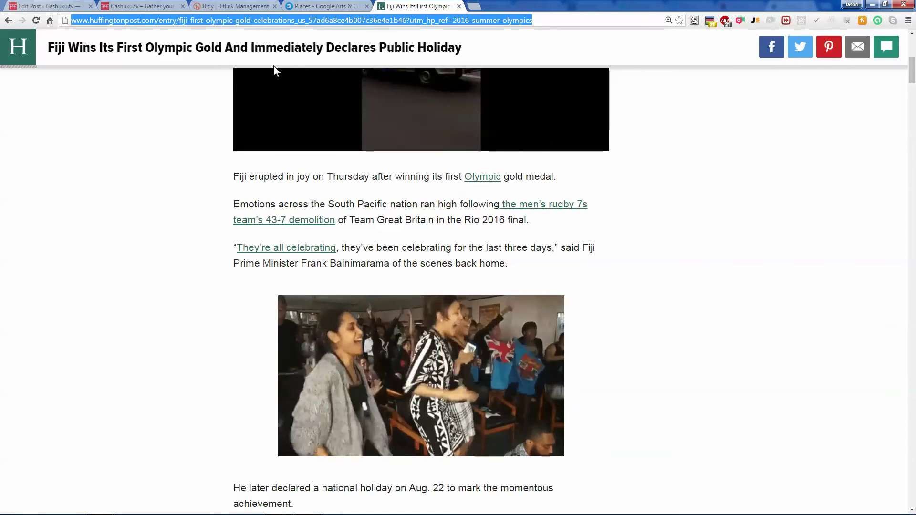
type("olympics rio")
key("Return")
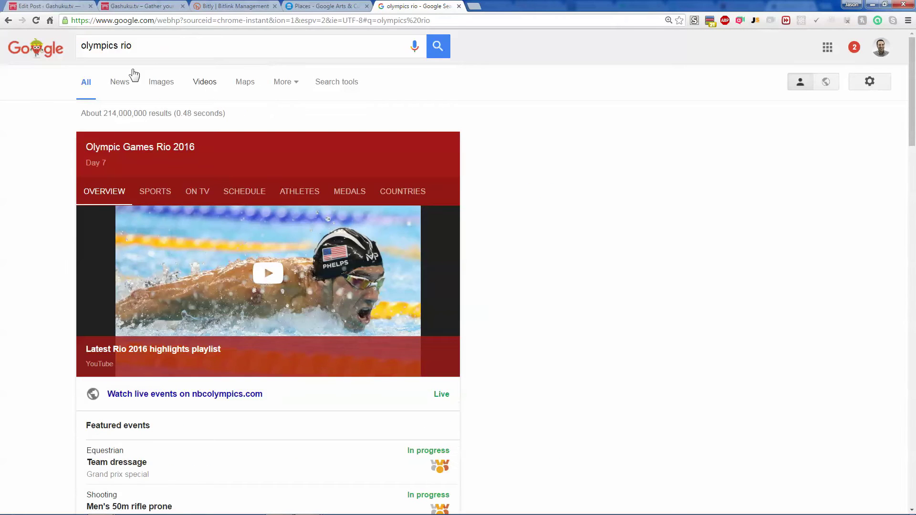
left_click(158, 85)
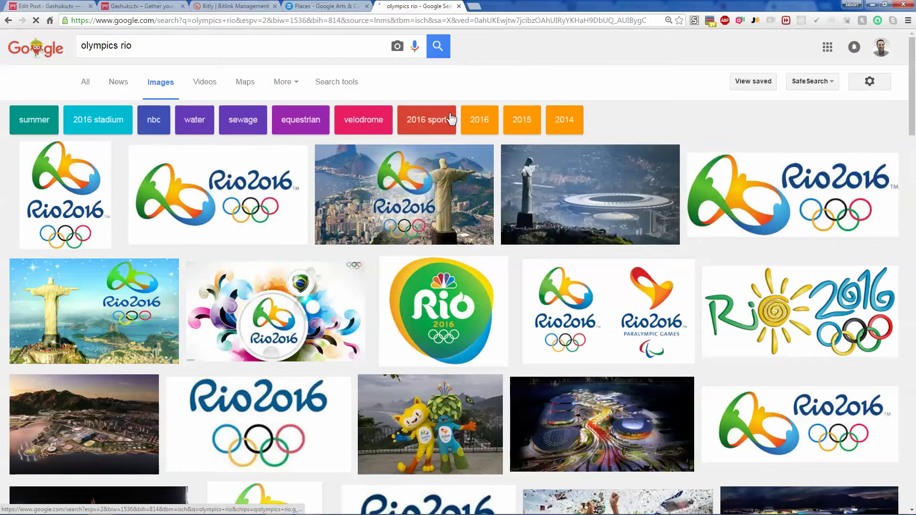
Save the Rio 2016 picture with the Christ statue and city view to the Desktop as rio-image in JPEG format
left_click(446, 200)
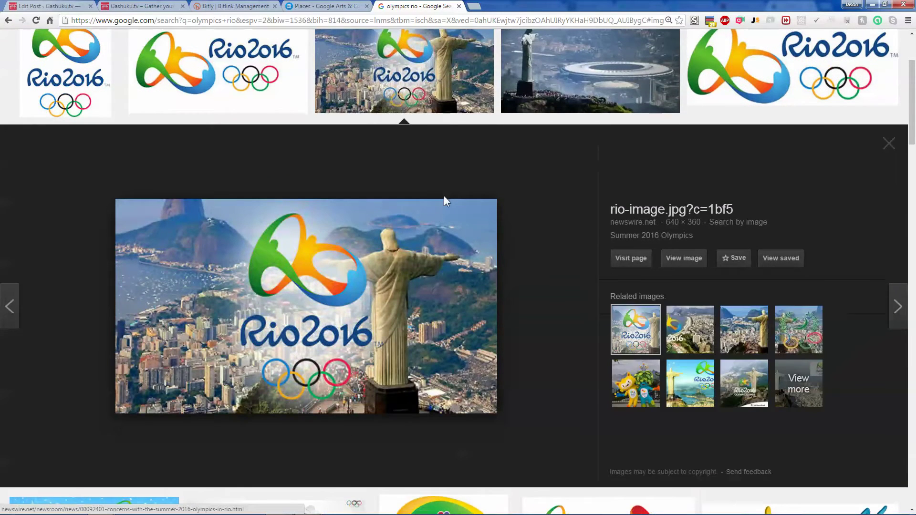
right_click(414, 282)
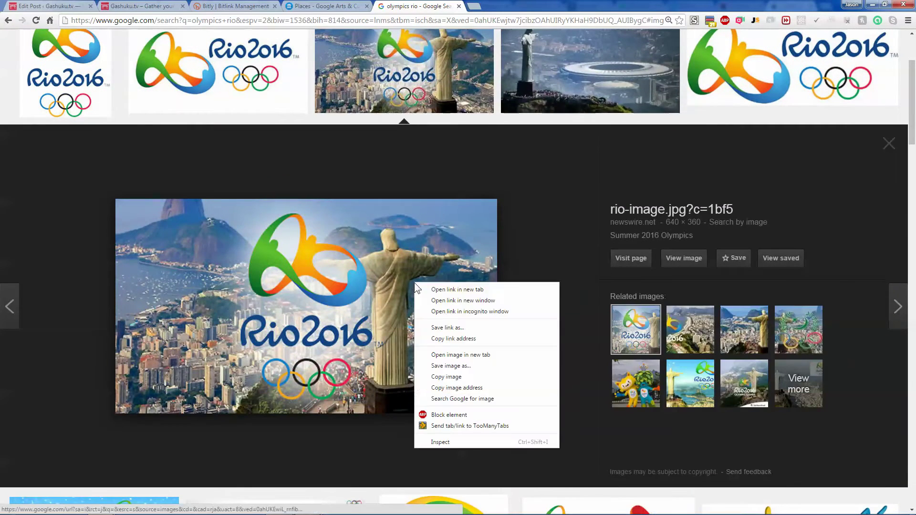
left_click(450, 366)
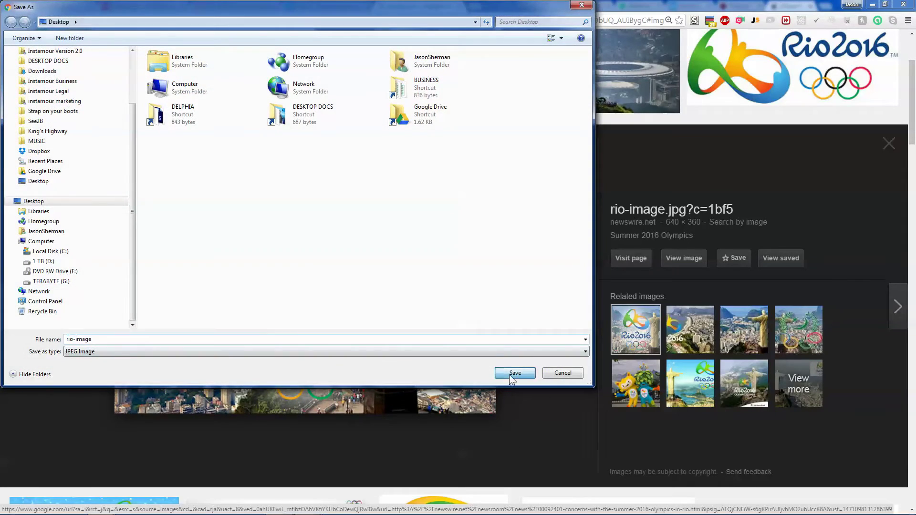
left_click(509, 374)
Search Google Images for "google beyond the map"
scroll(484, 365, "up", 3)
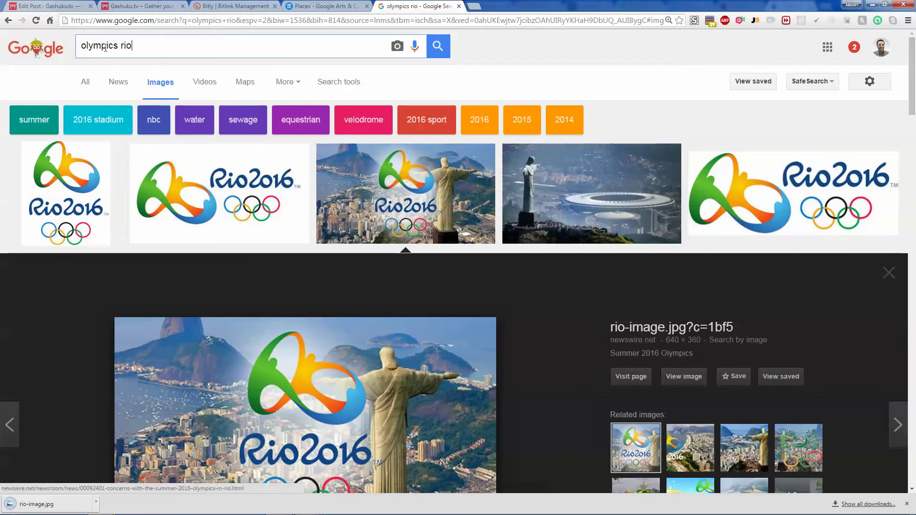
left_click_drag(138, 45, 3, 47)
type("google bey")
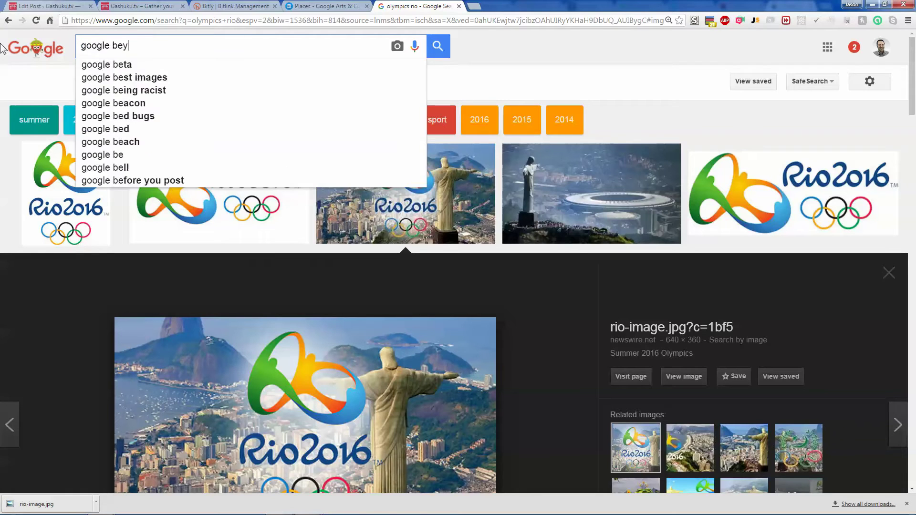
type("ond the map")
key("Return")
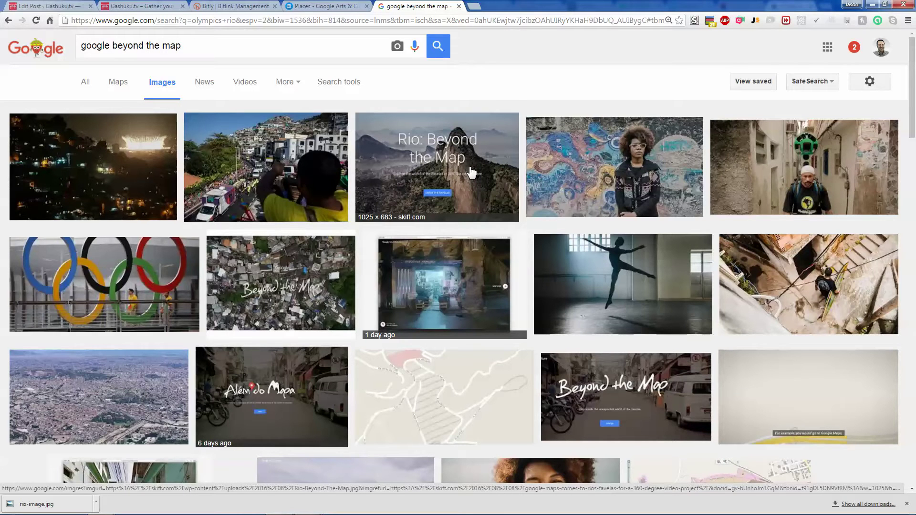
Browse the image results and save the picture of the man carrying the green 360 camera to the Desktop
left_click(815, 176)
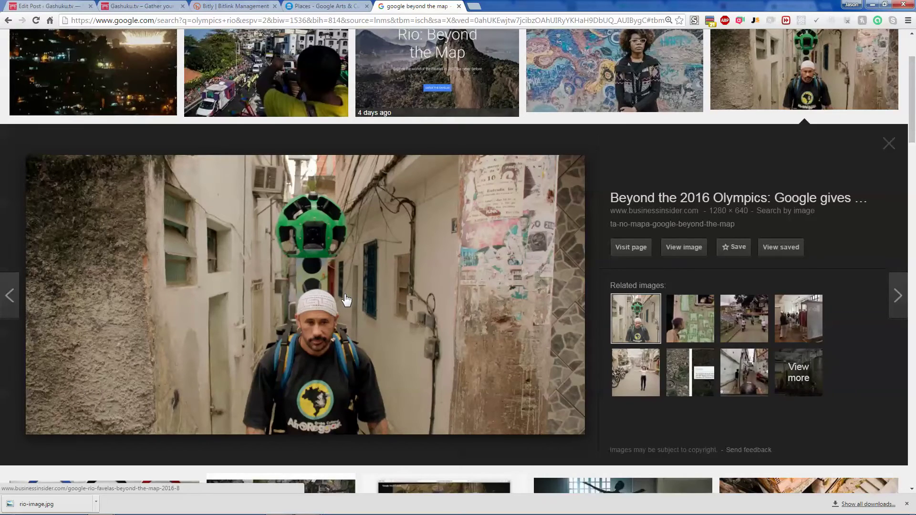
scroll(346, 300, "up", 1)
scroll(346, 300, "down", 7)
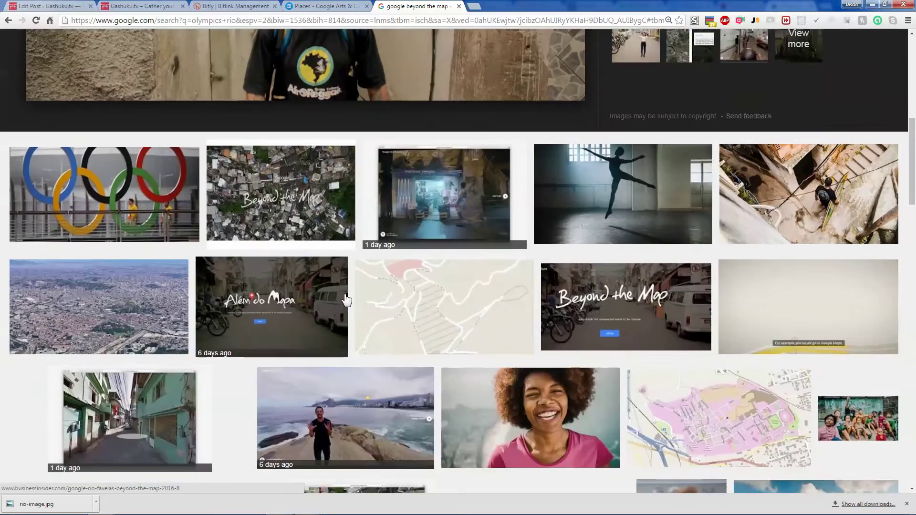
scroll(346, 298, "down", 2)
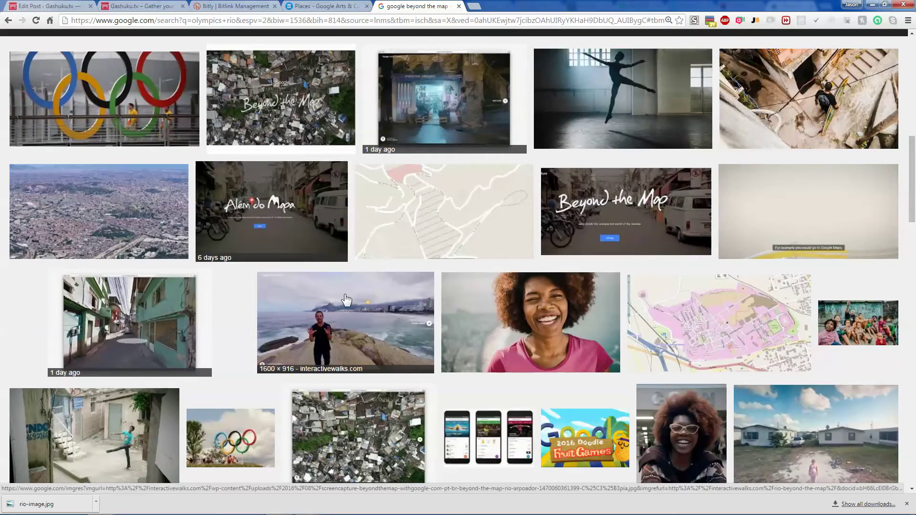
scroll(346, 299, "up", 6)
scroll(369, 194, "up", 4)
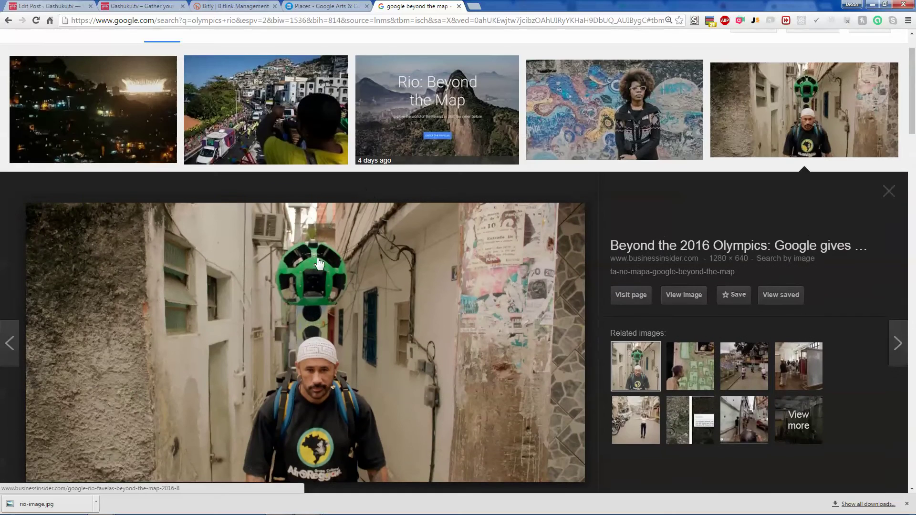
scroll(315, 263, "up", 1)
right_click(320, 299)
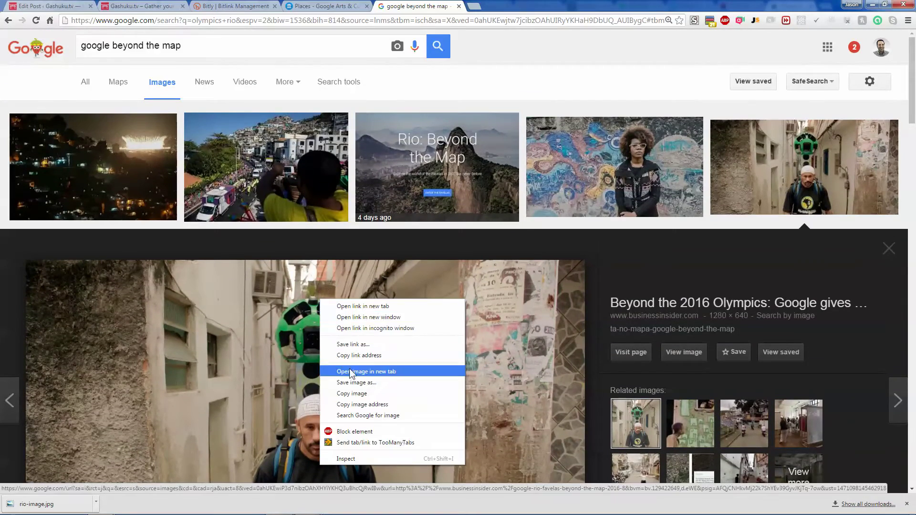
left_click(356, 382)
left_click(513, 372)
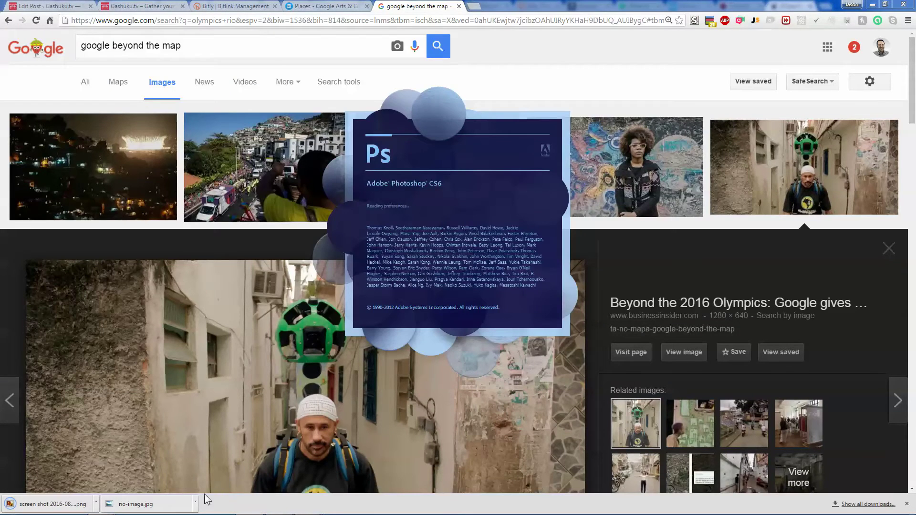
Show the downloaded rio-image in its folder and open it in Photoshop
left_click(195, 504)
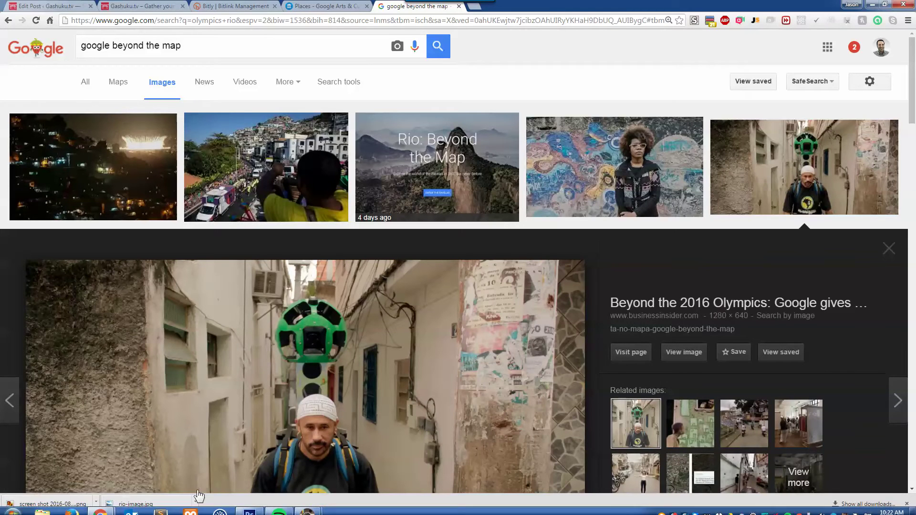
left_click(195, 503)
left_click(210, 467)
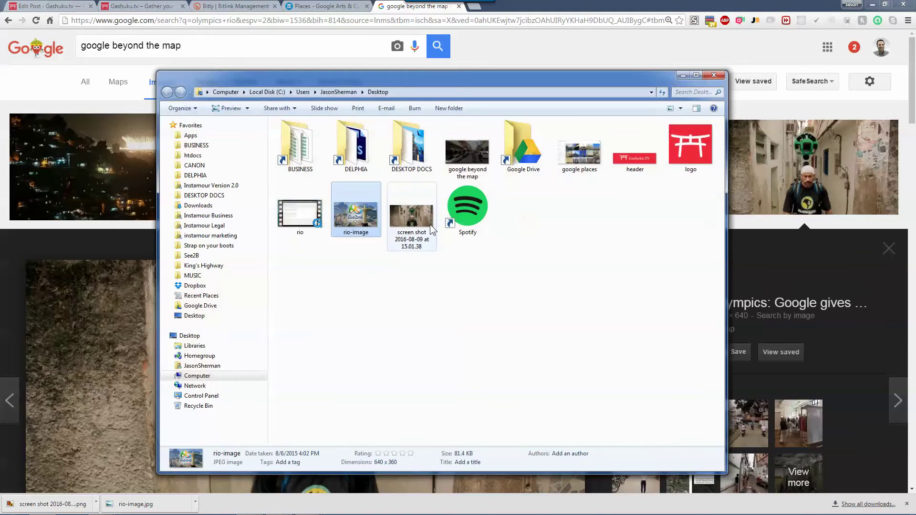
key("alt+Tab")
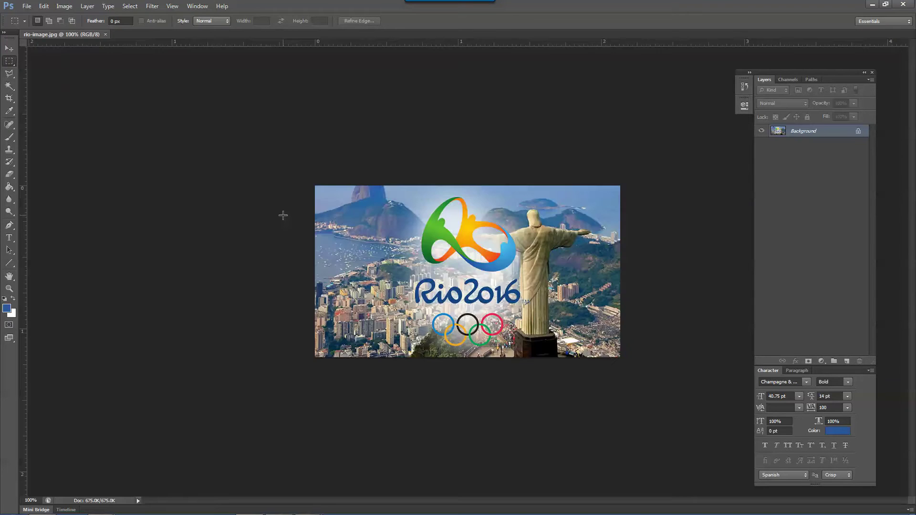
Place the saved screen shot of the camera man from the Desktop folder into the rio-image document
key("alt+Tab")
left_click_drag(409, 217, 309, 260)
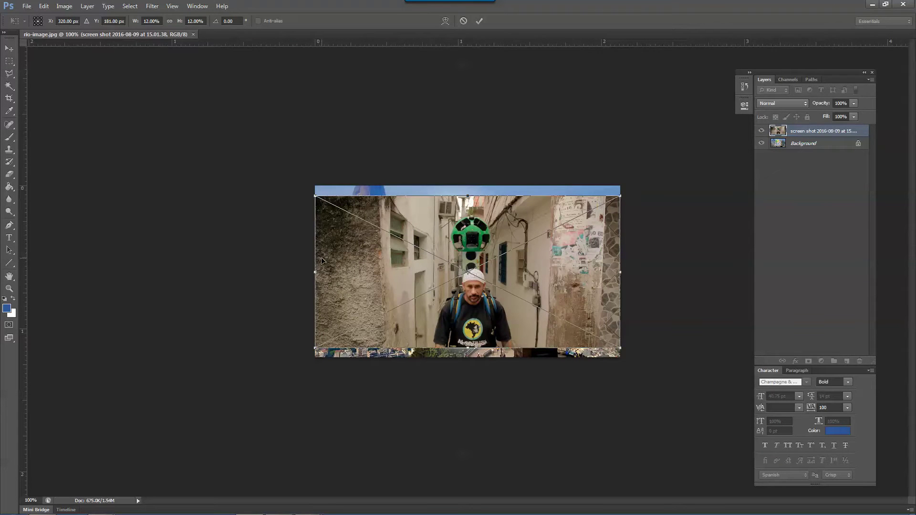
key("Return")
Cut the man and camera out of the placed picture onto a separate layer and move them to the lower left of the Rio image
left_click_drag(423, 210, 522, 353)
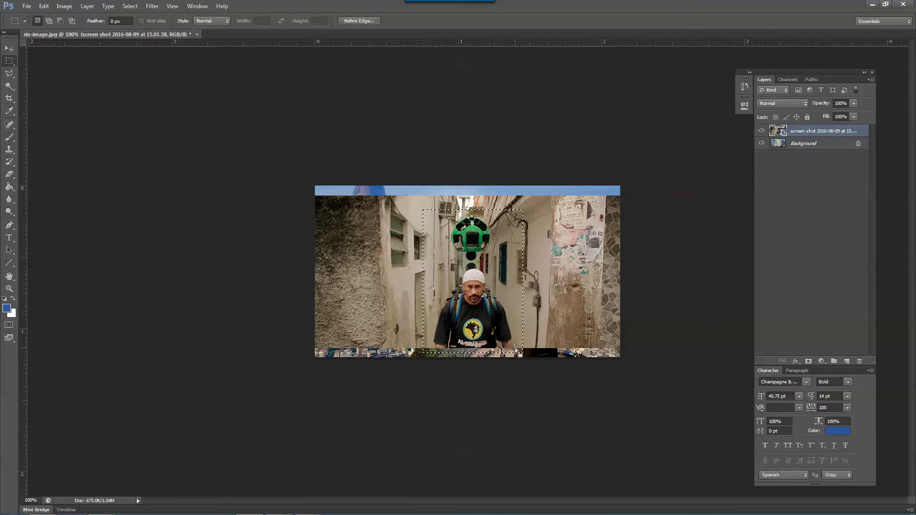
right_click(804, 129)
key("ctrl+x")
key("Delete")
key("ctrl+v")
key("v")
mouse_move(484, 304)
left_mouse_down()
mouse_move(378, 320)
mouse_move(387, 320)
left_mouse_up()
Delete rectangular areas of leftover alley background on both sides of the camera and above the man's shoulders
key("m")
left_click_drag(315, 204, 339, 297)
key("Delete")
left_click_drag(388, 203, 425, 357)
key("Delete")
key("Delete")
left_click_drag(387, 297, 412, 310)
key("Delete")
key("ctrl+d")
Erase the remaining background along the left side of the man and camera with a 39 px eraser
left_click(9, 175)
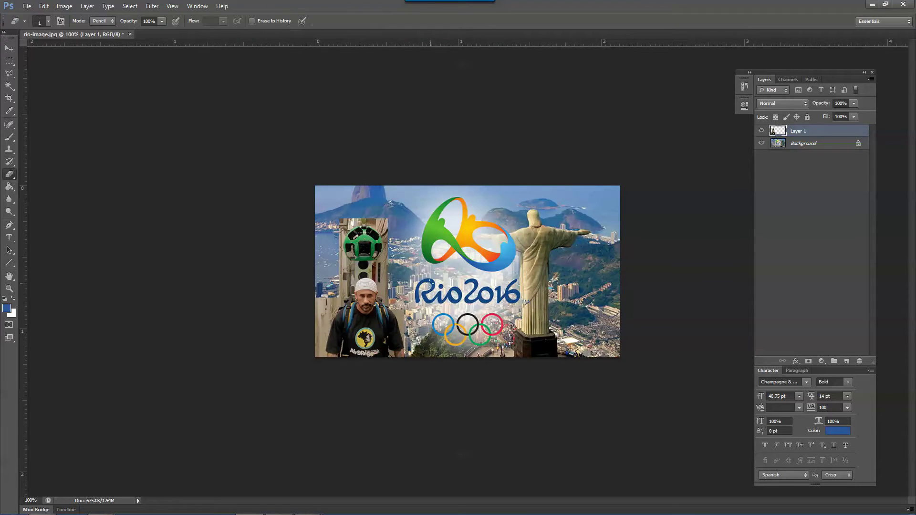
key("ctrl+plus")
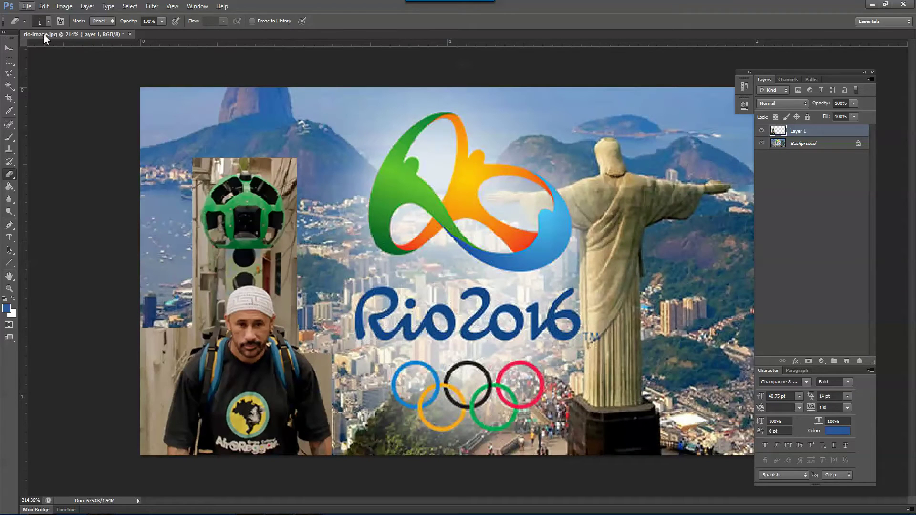
left_click(49, 21)
left_click(32, 51)
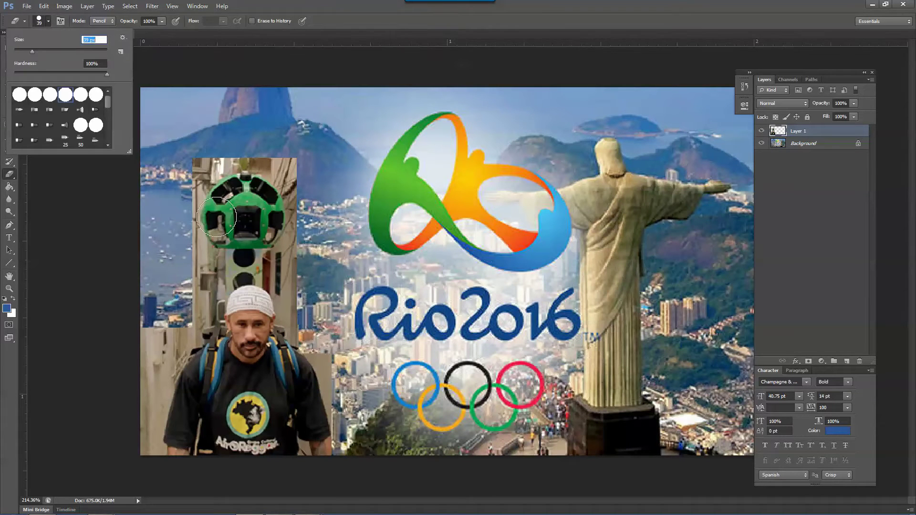
mouse_move(189, 282)
left_mouse_down()
mouse_move(143, 437)
mouse_move(178, 197)
left_mouse_up()
mouse_move(205, 158)
left_mouse_down()
mouse_move(187, 219)
mouse_move(203, 286)
mouse_move(166, 351)
left_mouse_up()
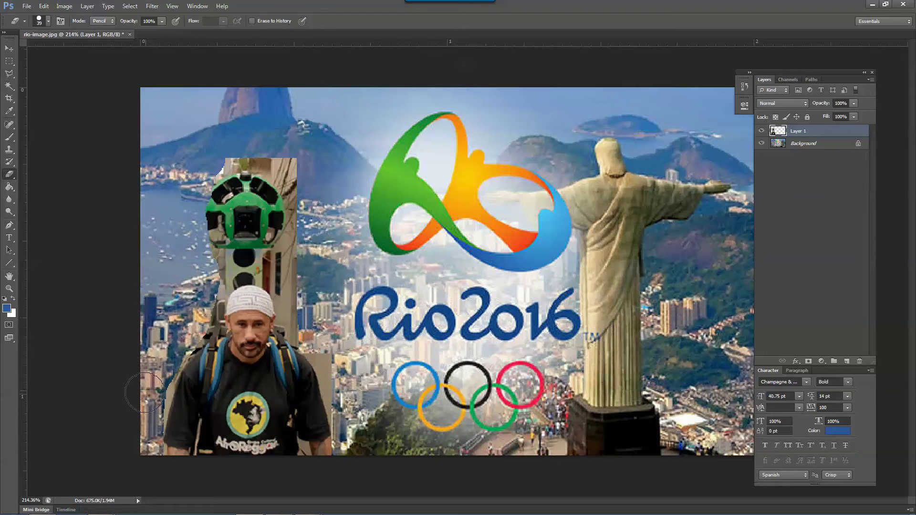
left_click_drag(144, 404, 165, 365)
Erase the background along the man's right side and around the top of the camera, undoing the last stray stroke
mouse_move(346, 381)
left_mouse_down()
mouse_move(349, 427)
mouse_move(320, 334)
mouse_move(290, 277)
mouse_move(287, 240)
mouse_move(303, 219)
mouse_move(299, 162)
mouse_move(241, 151)
mouse_move(219, 158)
mouse_move(275, 156)
mouse_move(290, 167)
left_mouse_up()
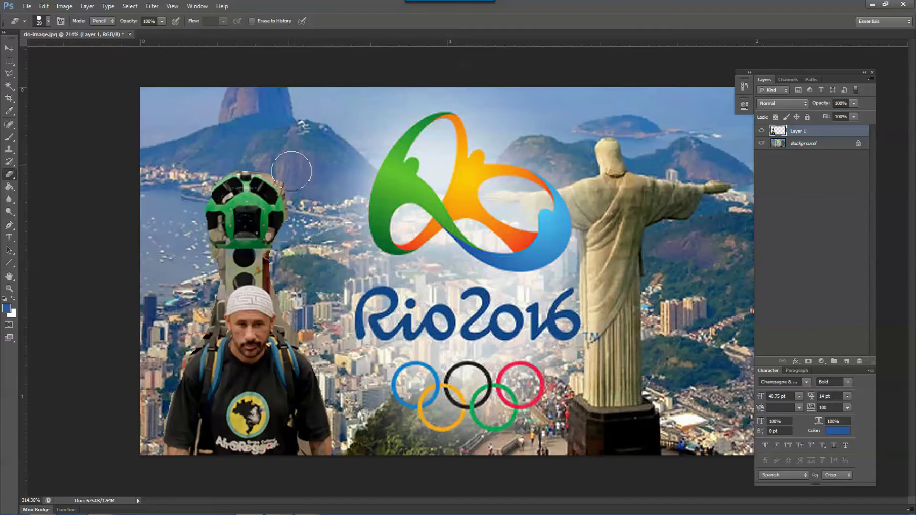
mouse_move(305, 217)
left_mouse_down()
mouse_move(285, 177)
mouse_move(243, 141)
left_mouse_up()
key("ctrl+z")
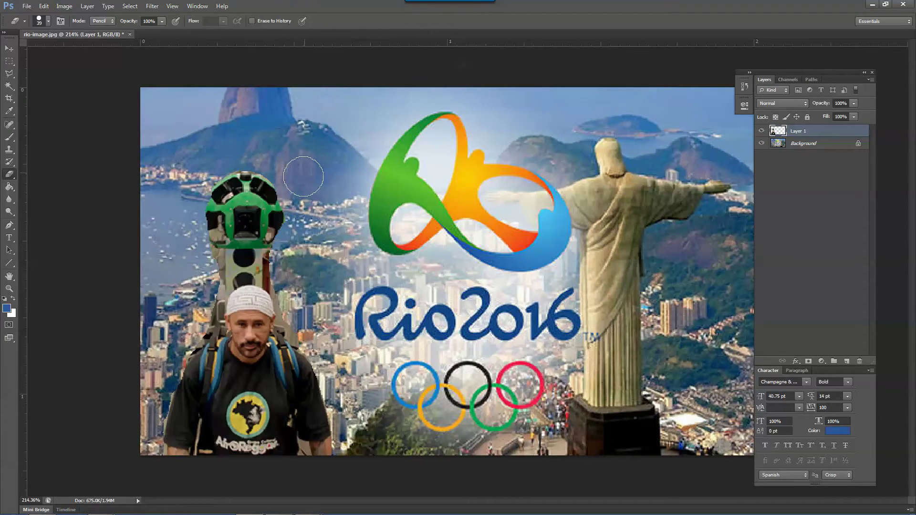
Move the cut-out man slightly further left in the Rio image
key("ctrl+1")
key("v")
left_click(362, 332)
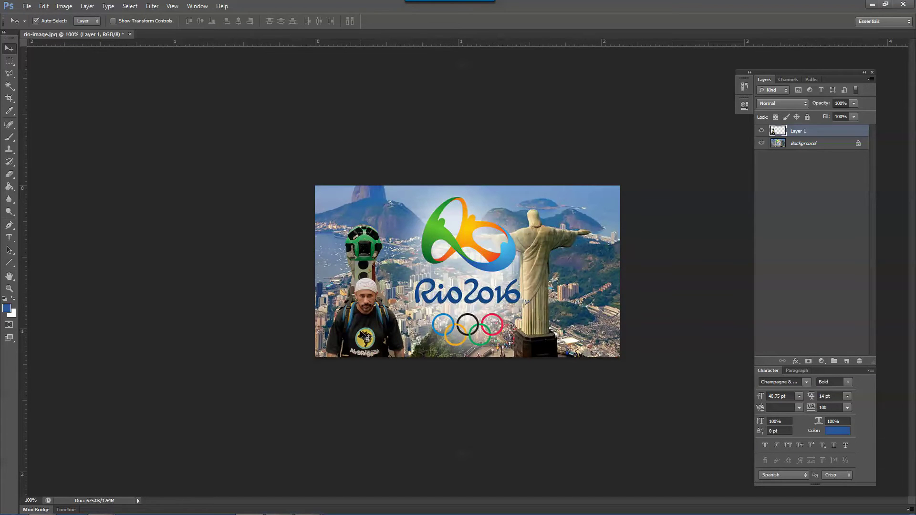
key("e")
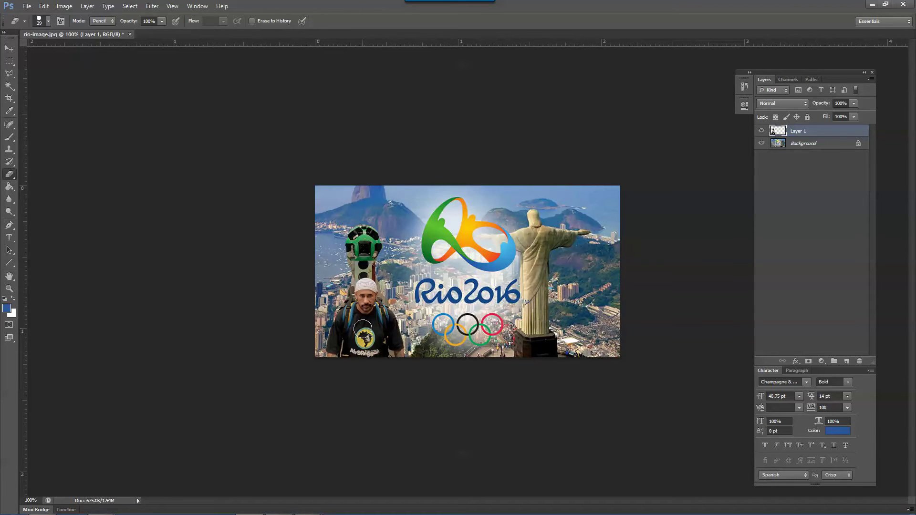
key("v")
left_click_drag(362, 329, 356, 329)
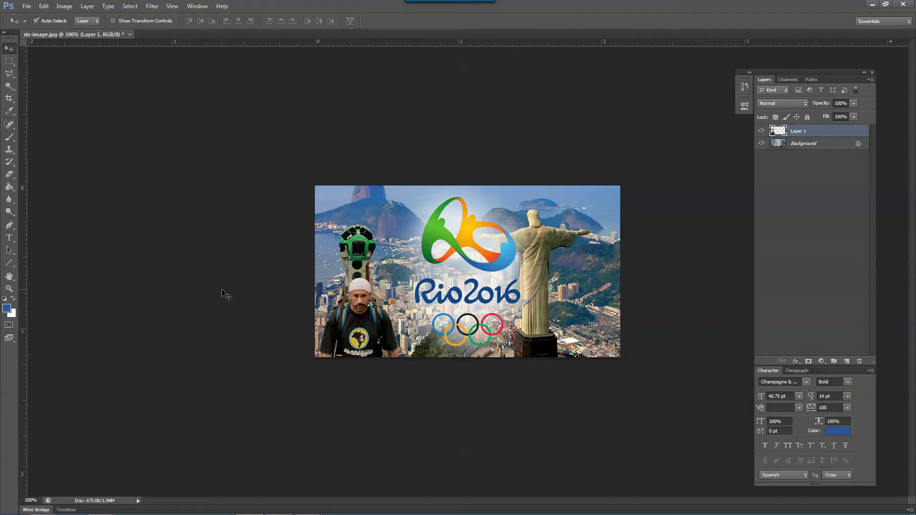
Soften the outline of the man and camera using the Blur tool with a 45 px brush at 50% strength
left_click(10, 200)
left_click(48, 199)
left_click(47, 22)
left_click_drag(28, 51, 32, 52)
key("Return")
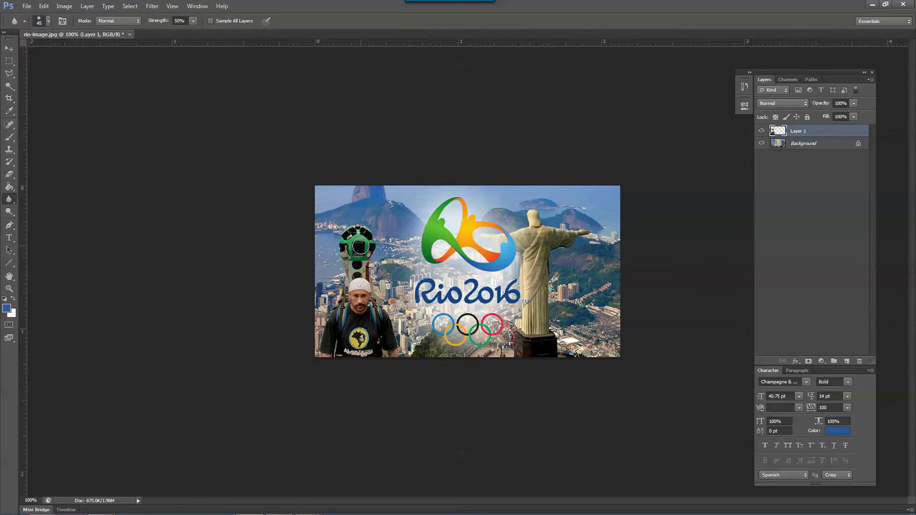
key("ctrl+plus")
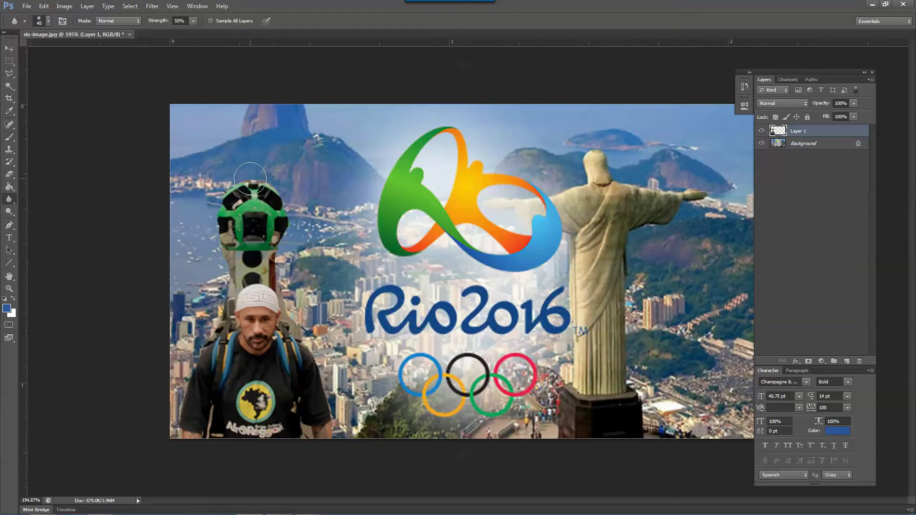
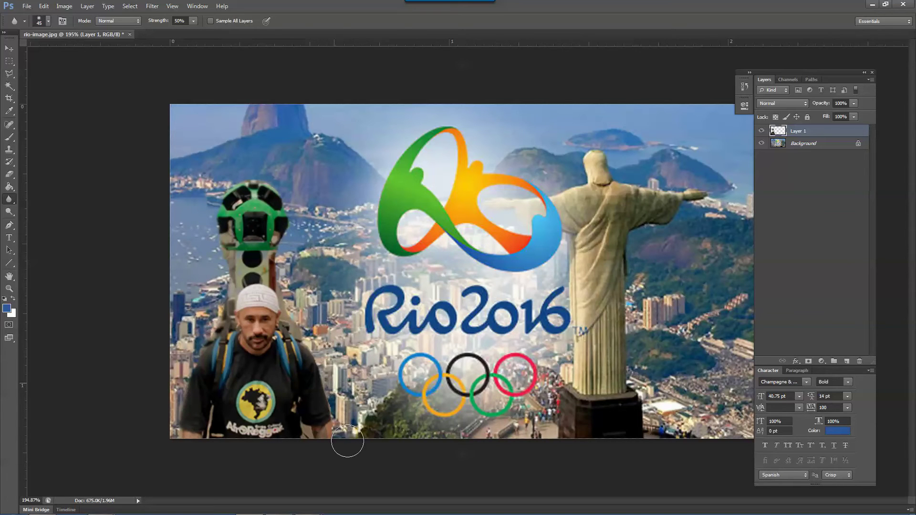
Remove the leftover background patches between the man's arms and torso using the Magic Wand with tolerance 20
key("w")
key("Delete")
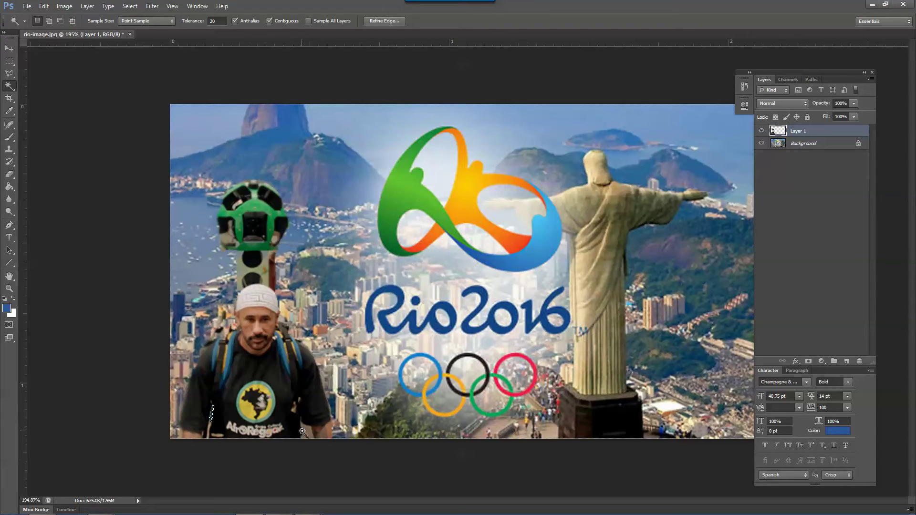
key("m")
scroll(319, 308, "down", 3)
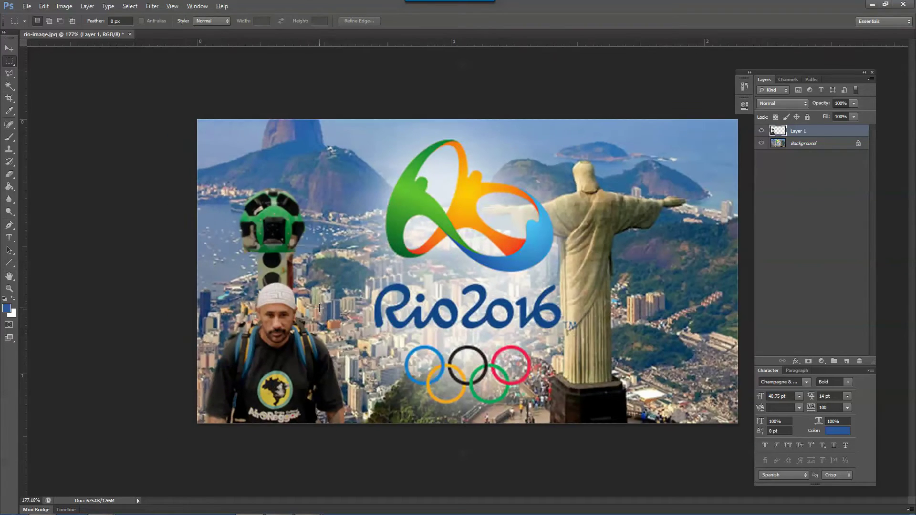
Export the Rio composite for the web to the Desktop as a PNG named google-featured
scroll(323, 302, "down", 1)
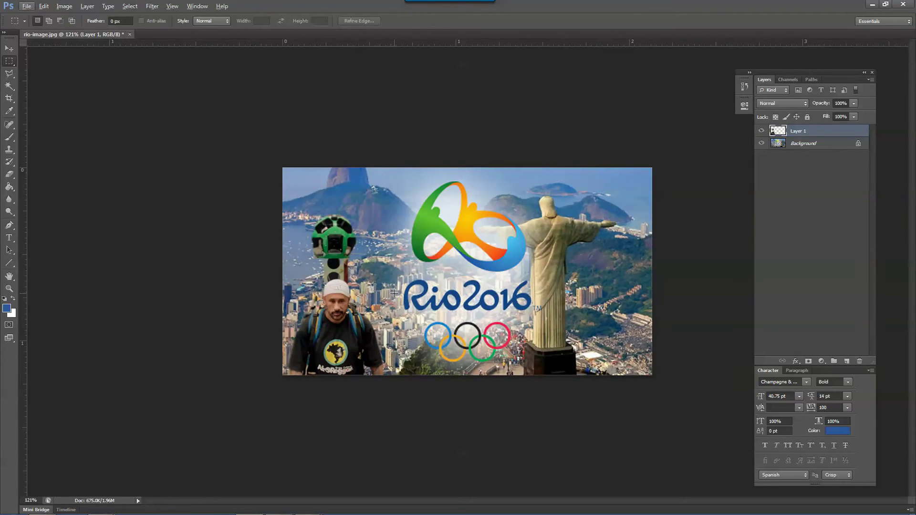
key("ctrl+alt+shift+s")
key("Return")
type("google")
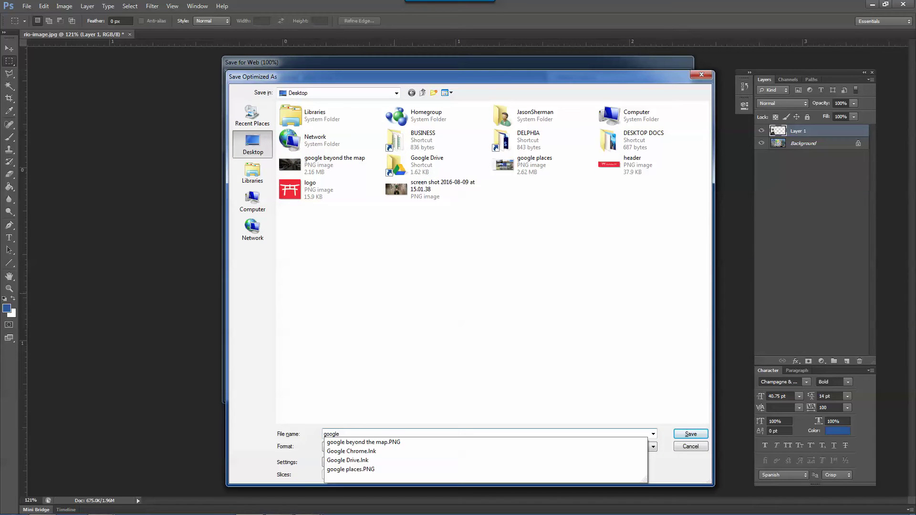
type("-feature")
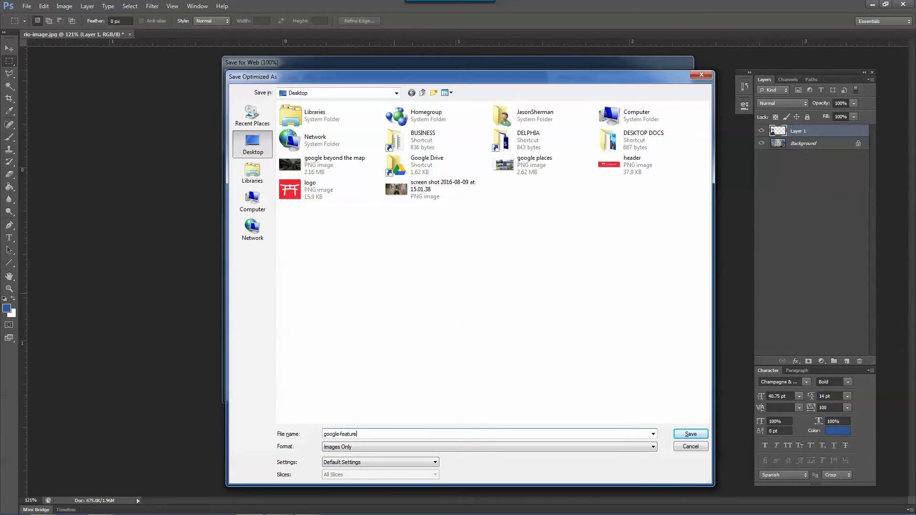
key("Return")
Quit Photoshop without saving rio-image.jpg, and close the Desktop folder window and the Google image search page
left_click(903, 4)
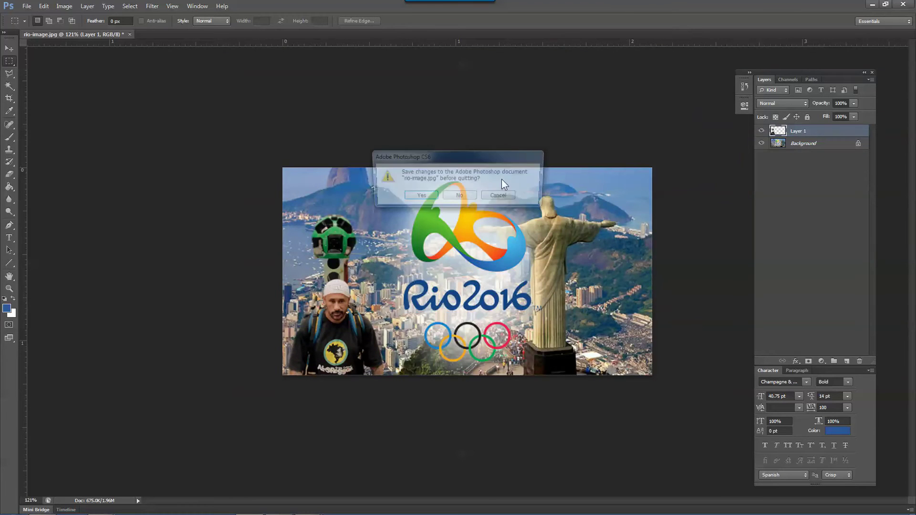
left_click(447, 196)
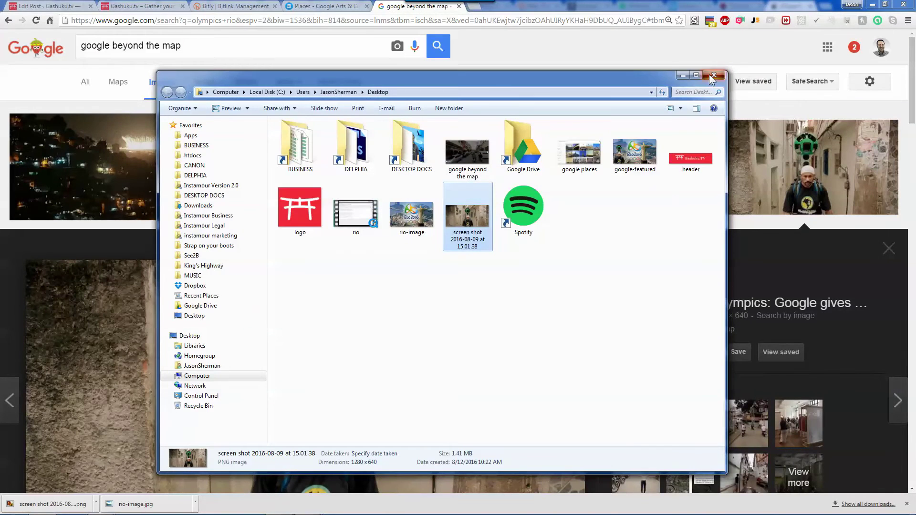
left_click(712, 75)
mouse_move(389, 15)
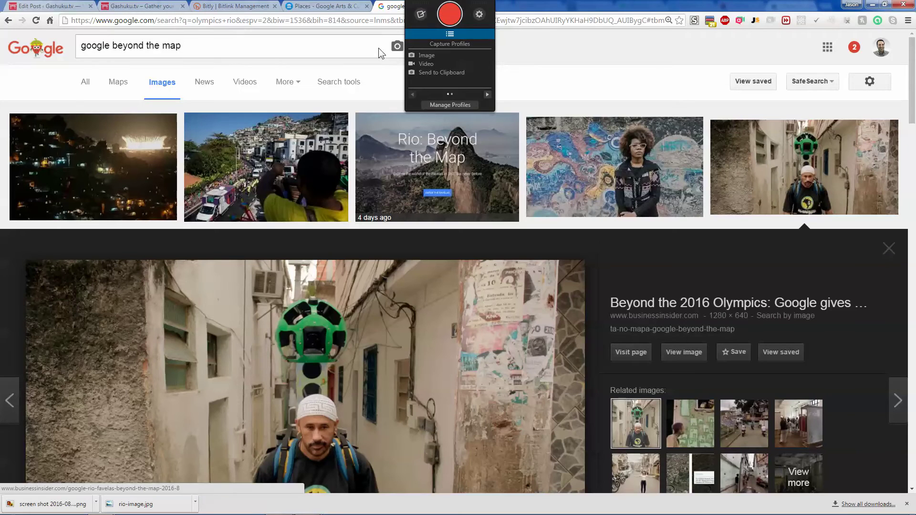
mouse_move(279, 506)
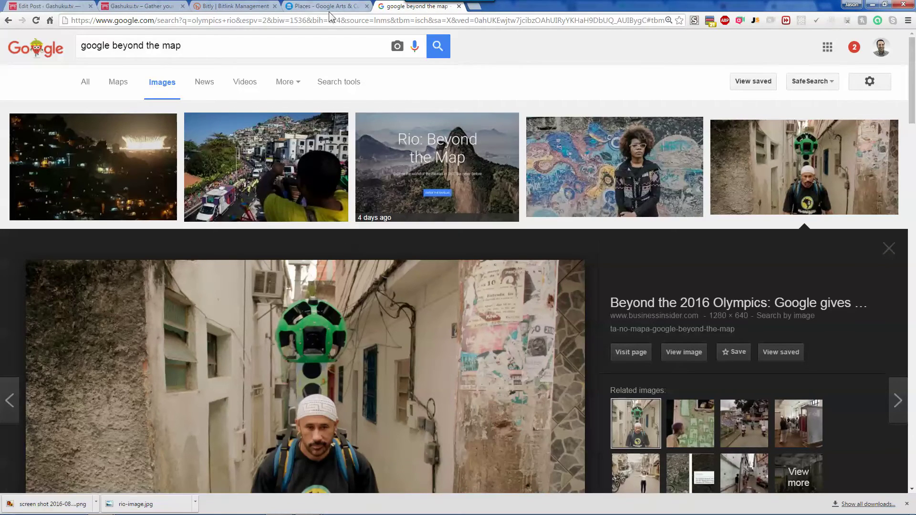
left_click(458, 7)
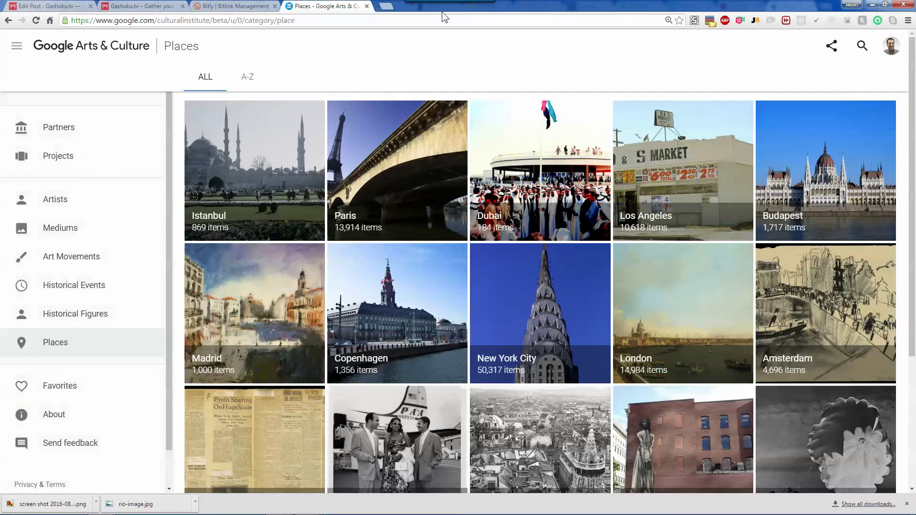
Upload google-featured from the Desktop in the WordPress post editor and set it as the post's featured image
left_click(69, 7)
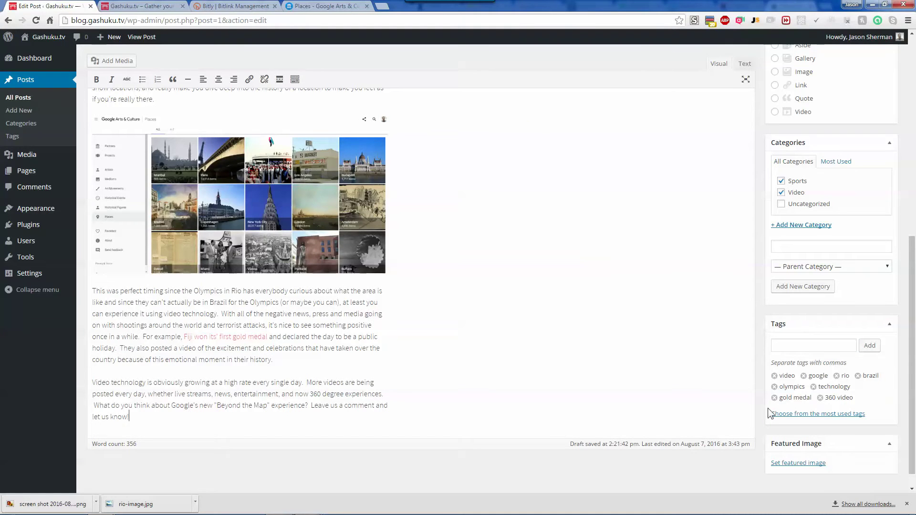
left_click(797, 463)
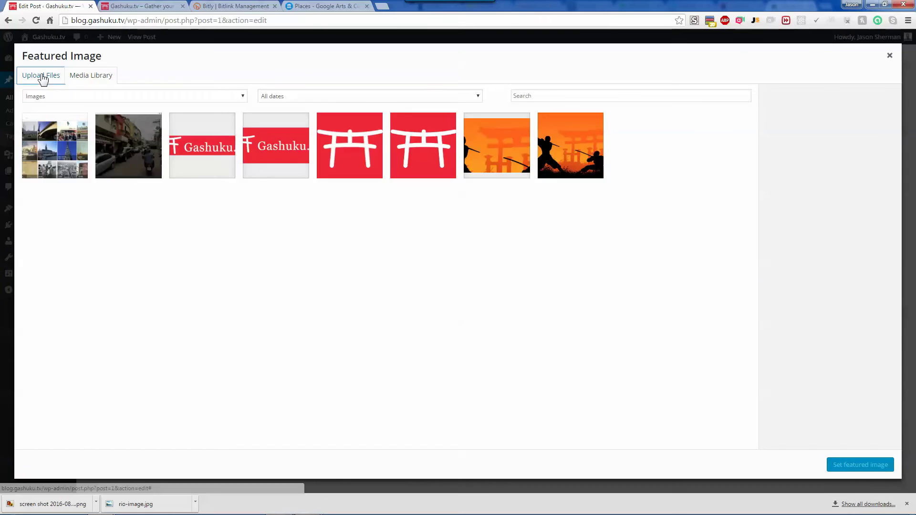
left_click(41, 75)
left_click(450, 240)
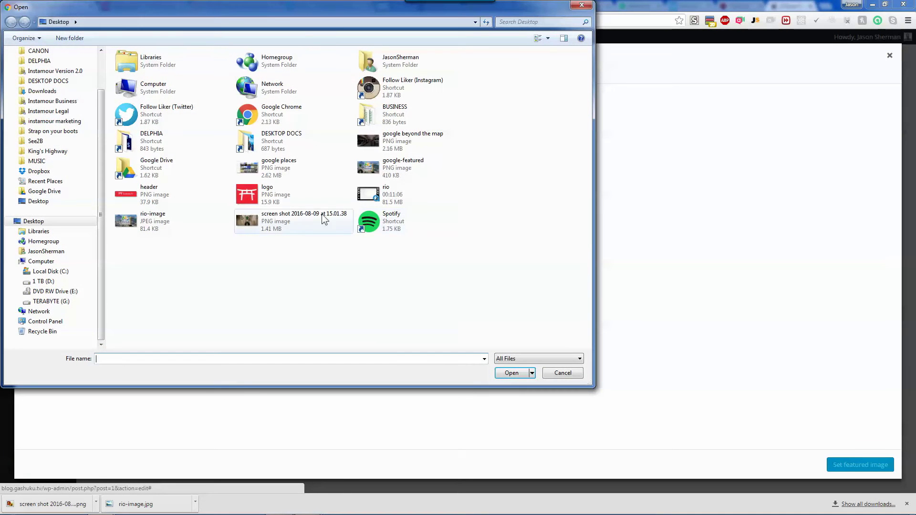
double_click(380, 168)
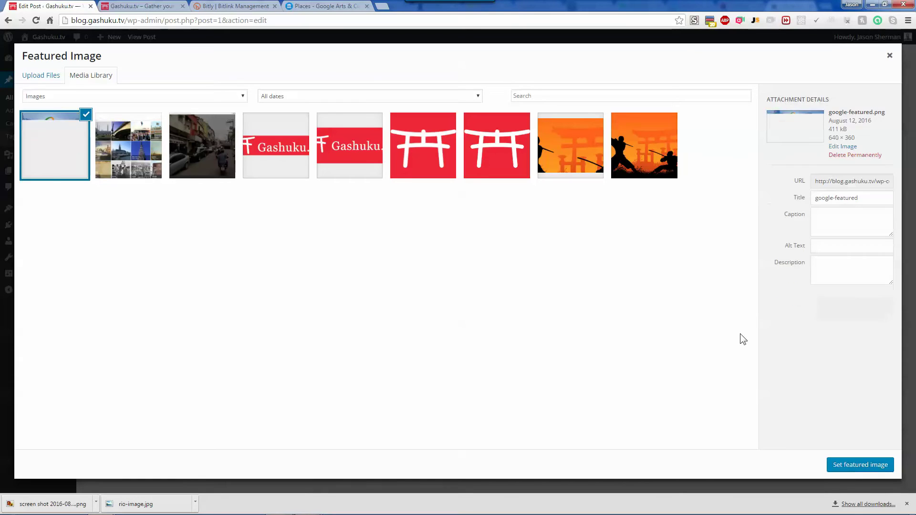
left_click(906, 504)
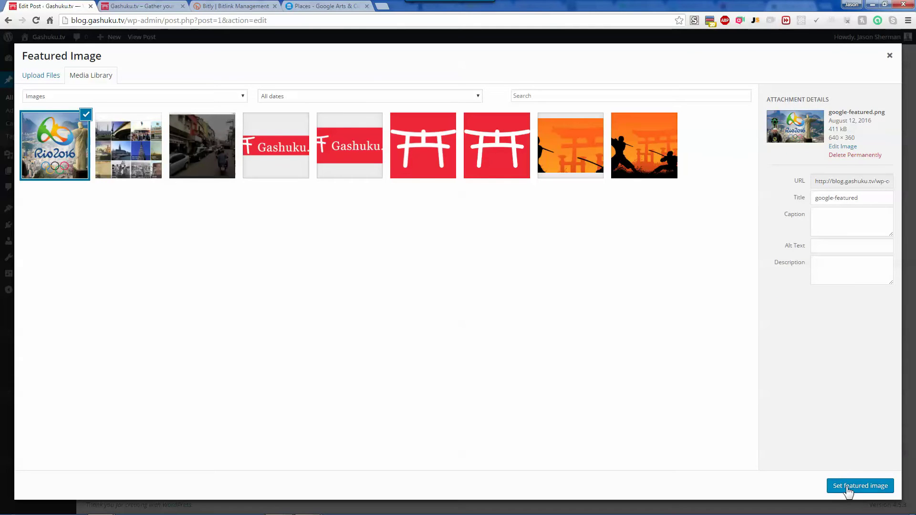
left_click(847, 486)
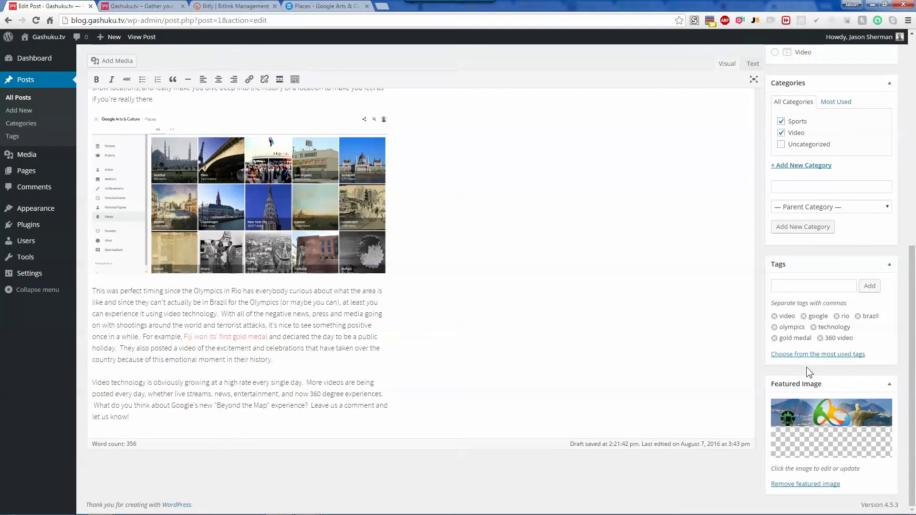
Update the published post and reload the blog's front page
scroll(830, 441, "up", 8)
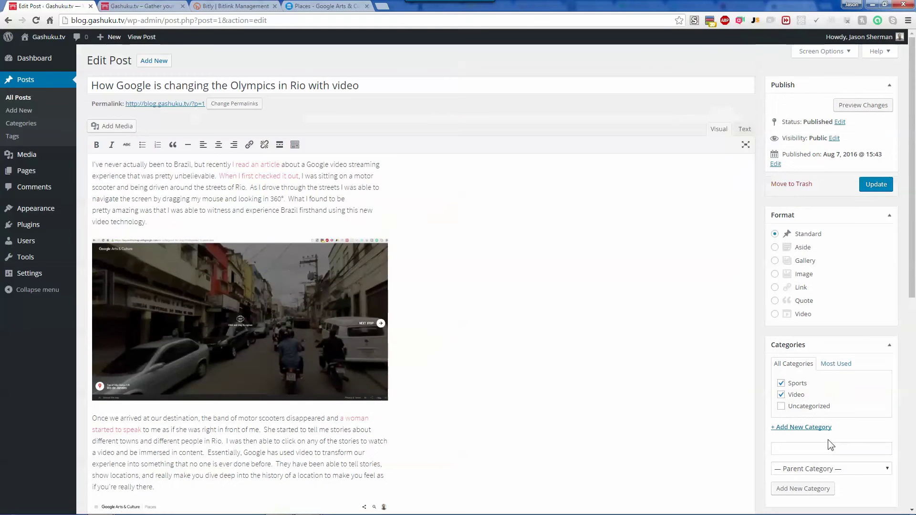
left_click(874, 185)
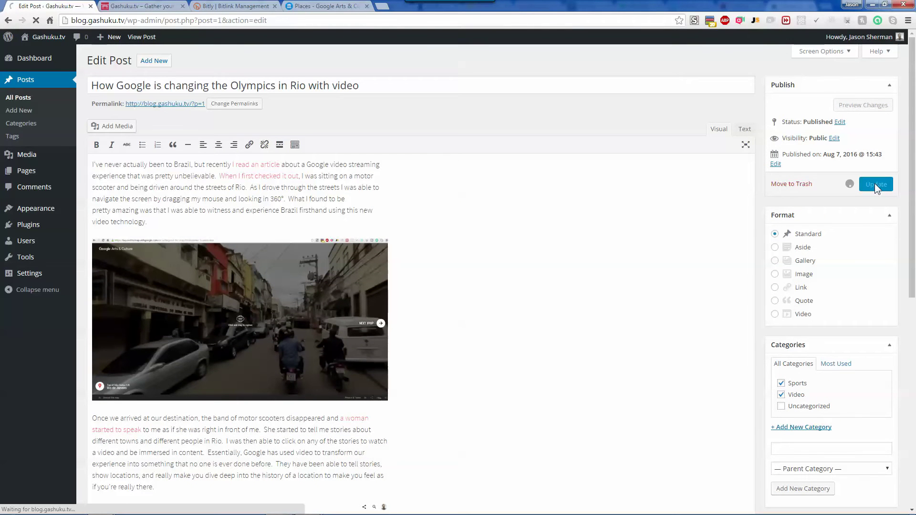
left_click(148, 7)
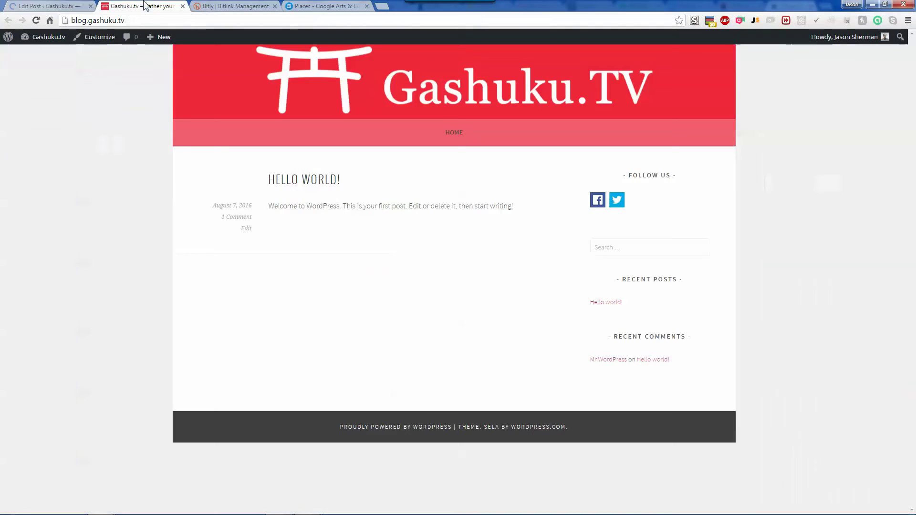
key("F5")
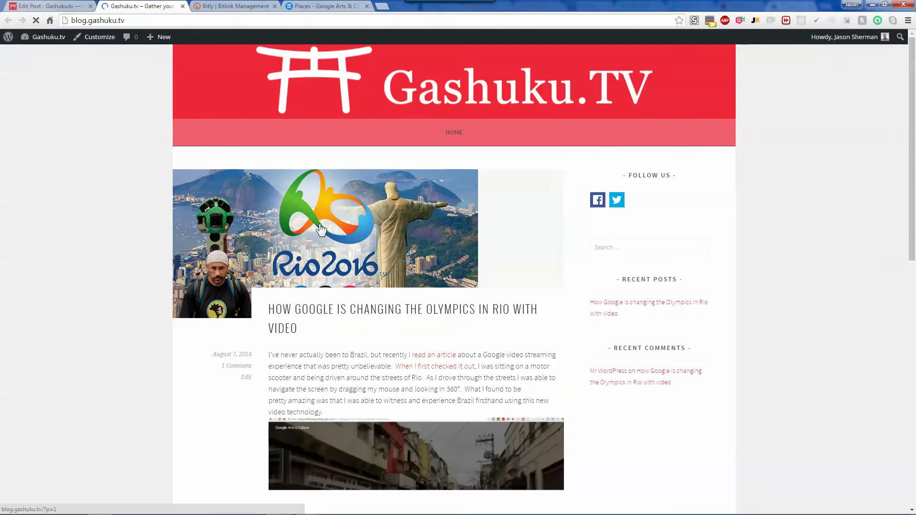
Check the post's layout on the blog and test its "I read an article" and "When I first checked it out" links
scroll(501, 237, "down", 2)
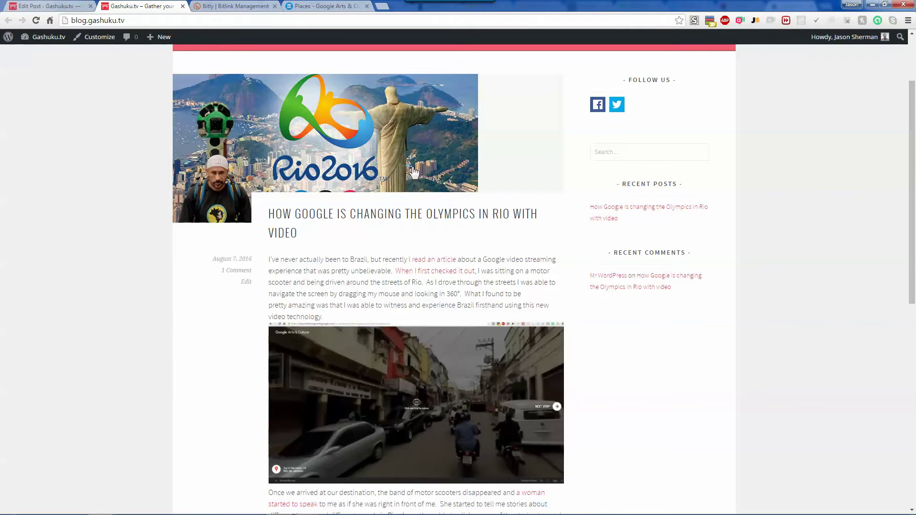
scroll(549, 208, "down", 4)
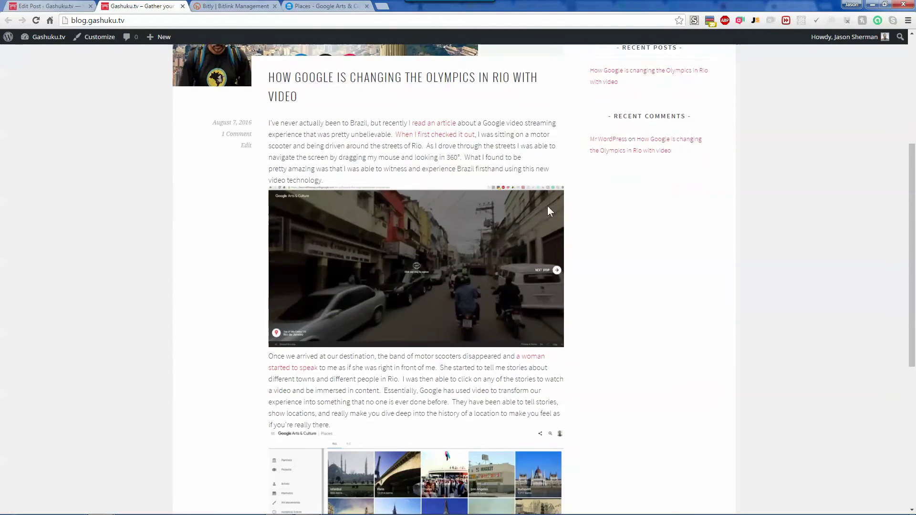
scroll(549, 208, "down", 5)
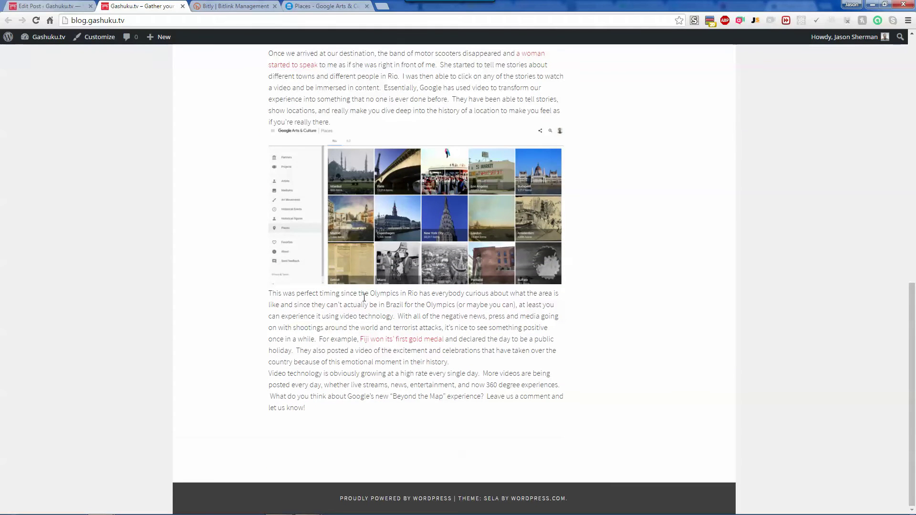
scroll(375, 433, "up", 9)
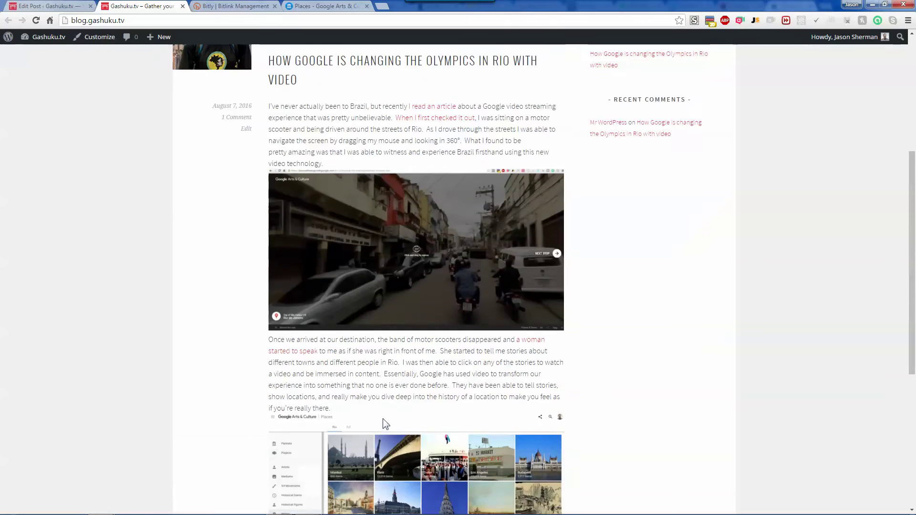
left_click(424, 248)
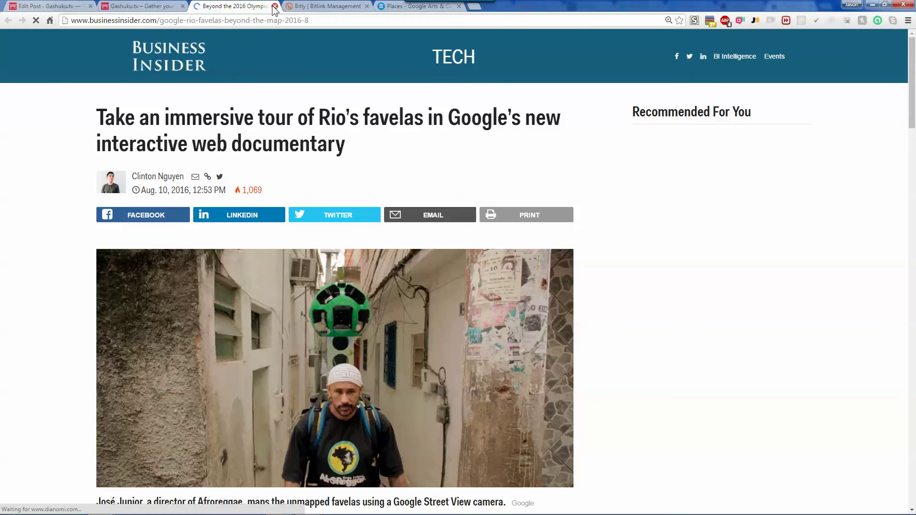
left_click(275, 6)
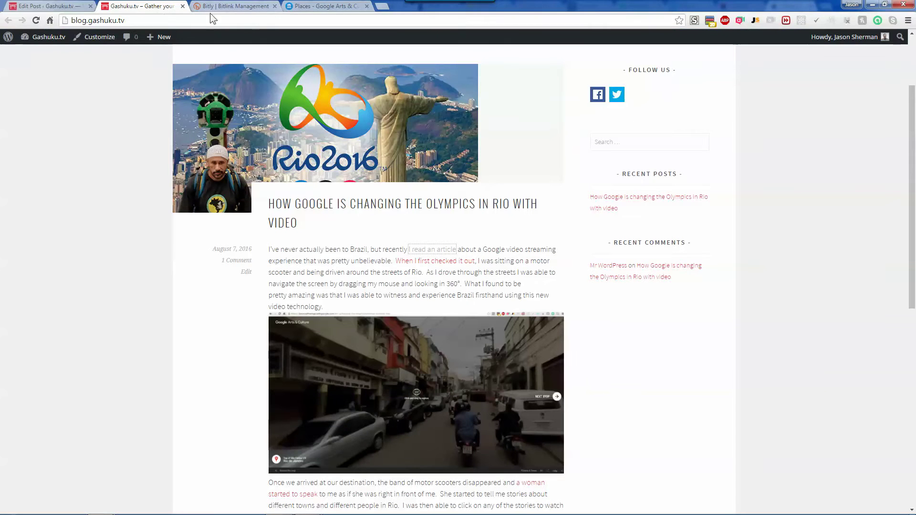
left_click(405, 262)
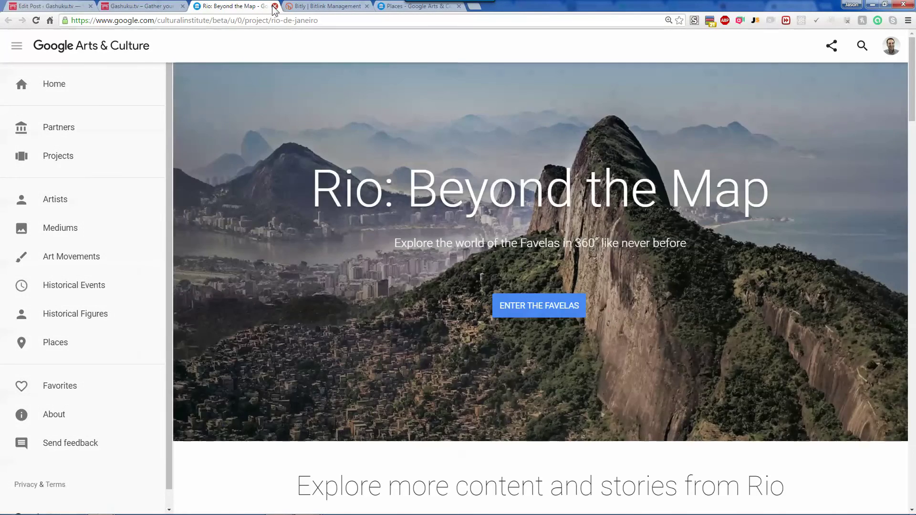
left_click(275, 6)
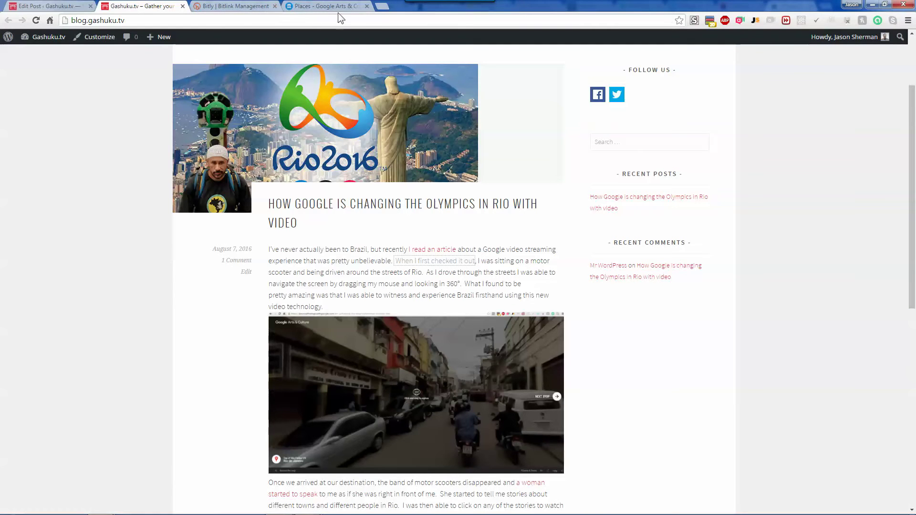
Close the Google Arts & Culture Places page and the Bitly page
left_click(366, 6)
left_click(239, 6)
left_click(274, 6)
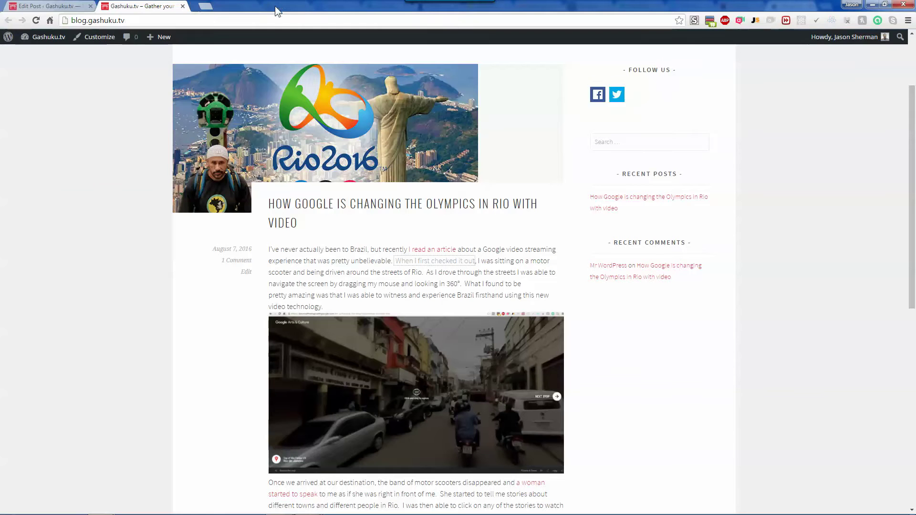
Review the whole post on the blog, from the featured image to the closing paragraph
scroll(330, 229, "down", 9)
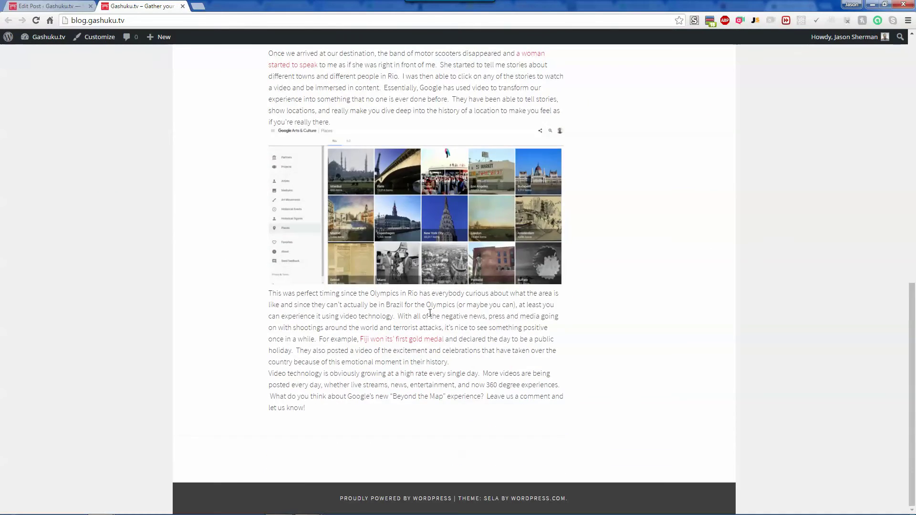
scroll(434, 317, "up", 6)
scroll(434, 317, "up", 5)
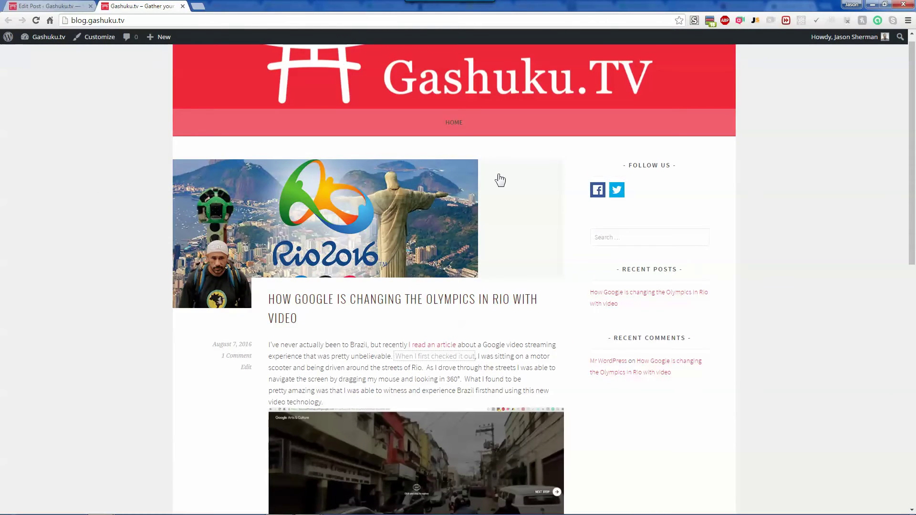
scroll(348, 310, "up", 1)
scroll(281, 131, "down", 10)
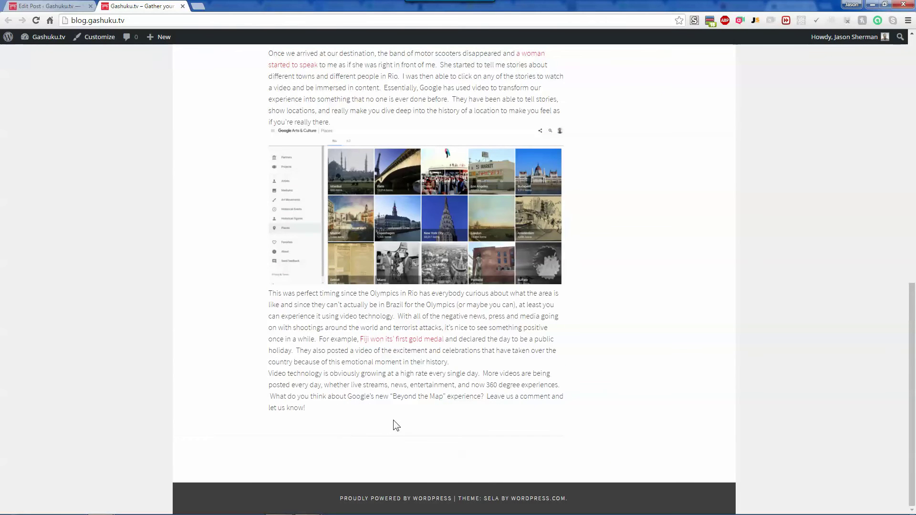
scroll(396, 417, "up", 10)
scroll(398, 405, "down", 5)
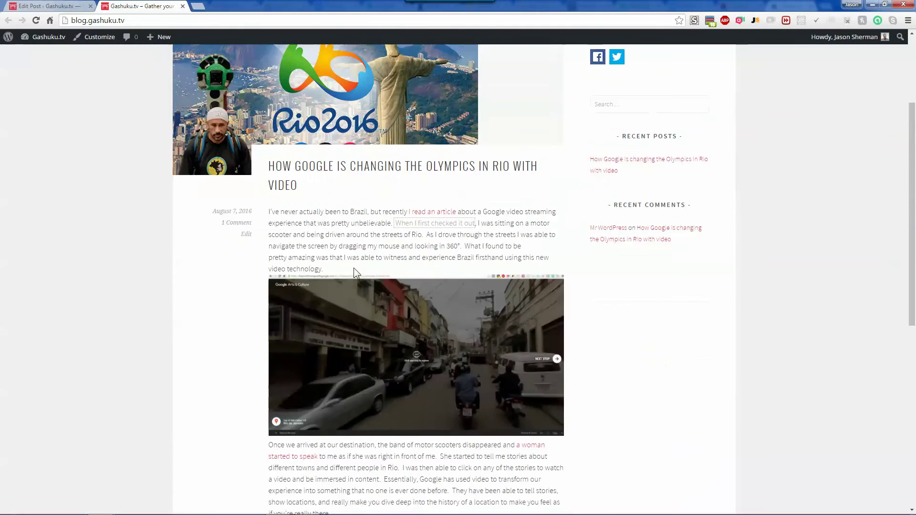
scroll(331, 310, "up", 5)
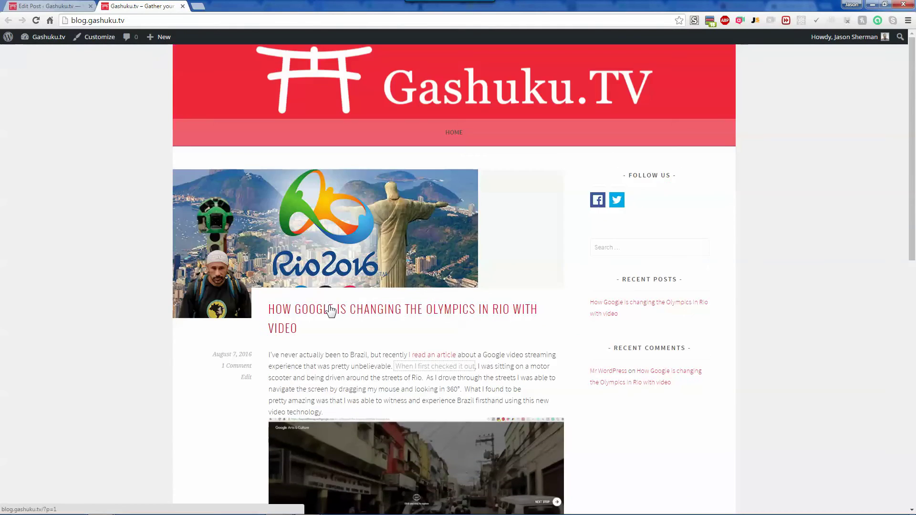
Open the Rio Olympics post on its own page and copy its web address
left_click(121, 20)
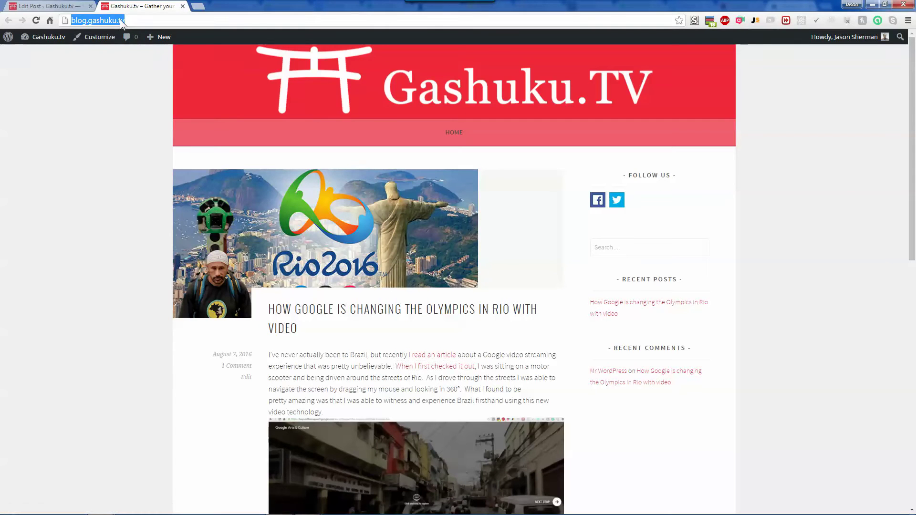
left_click(334, 308)
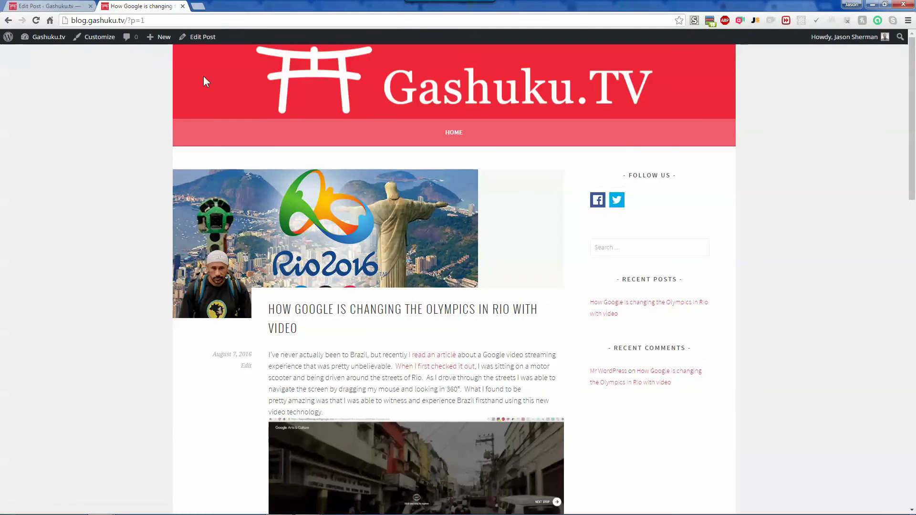
left_click(152, 21)
key("ctrl+c")
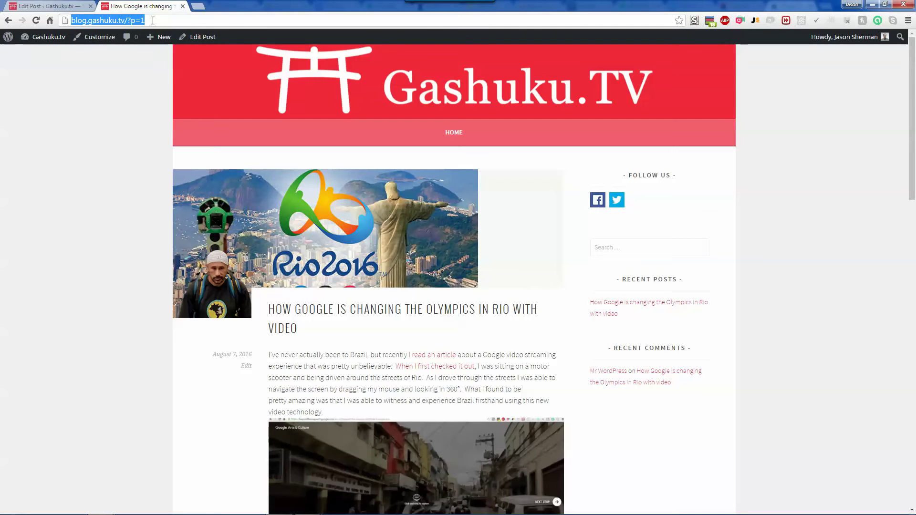
Switch to the Gashuku TV Facebook page and paste the copied blog post link into a new status
mouse_move(98, 506)
left_click(62, 451)
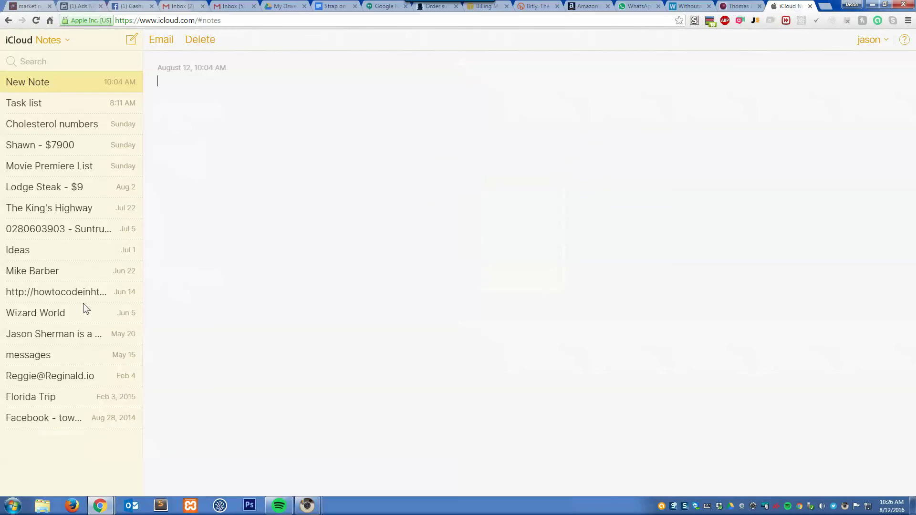
left_click(128, 6)
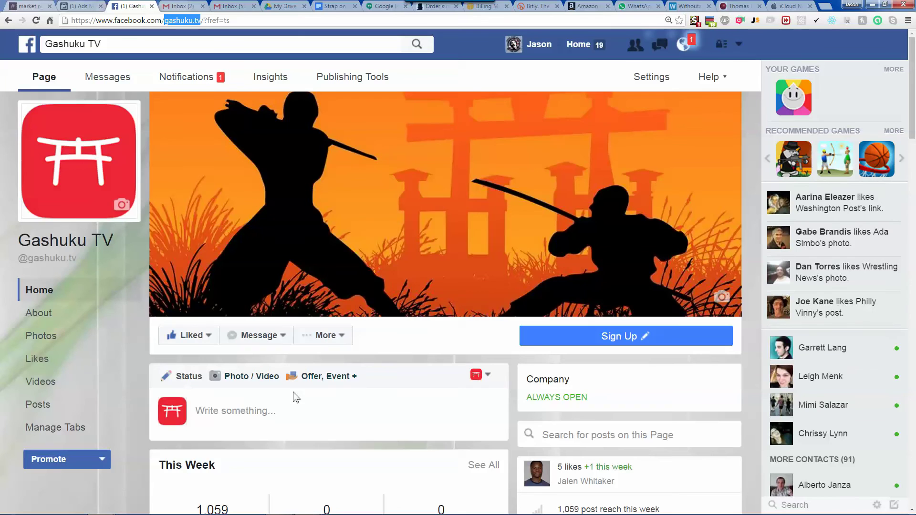
left_click(264, 405)
key("ctrl+v")
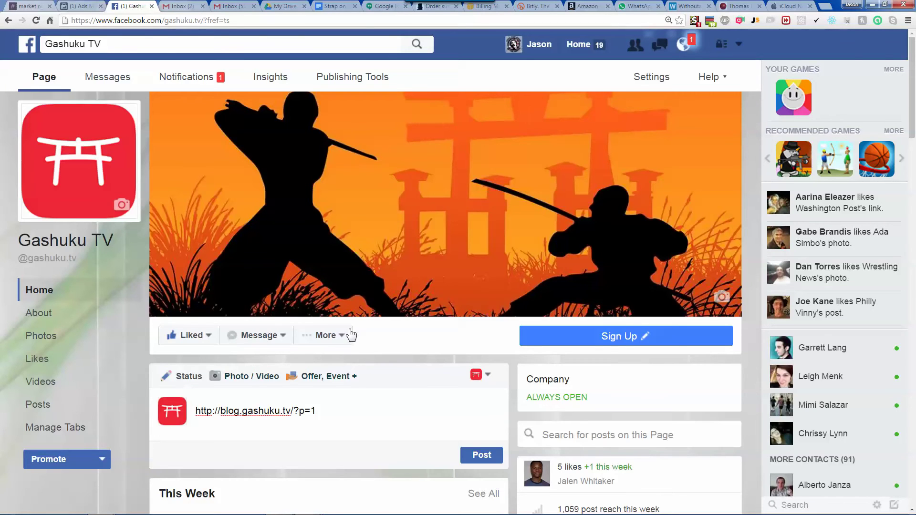
scroll(350, 325, "down", 2)
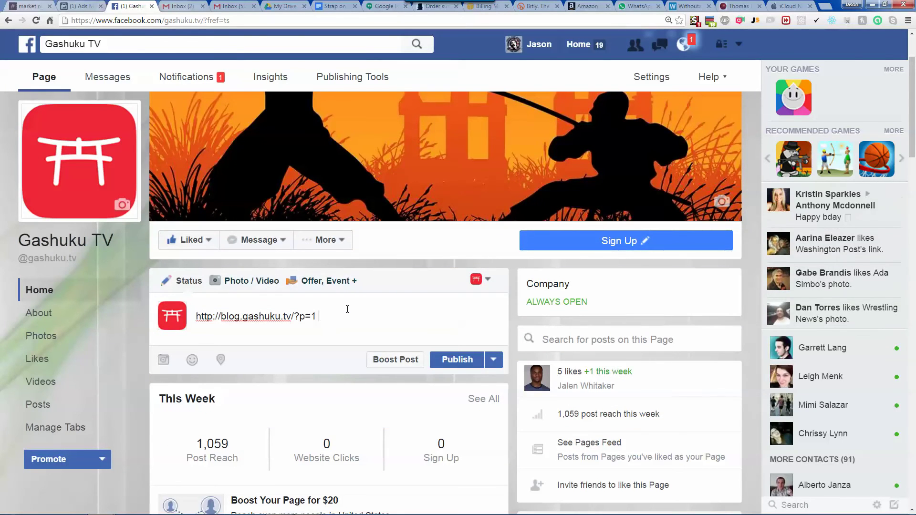
Add the Rio 2016 composite as the link preview's image and delete the pasted web address from the status text
left_click(196, 450)
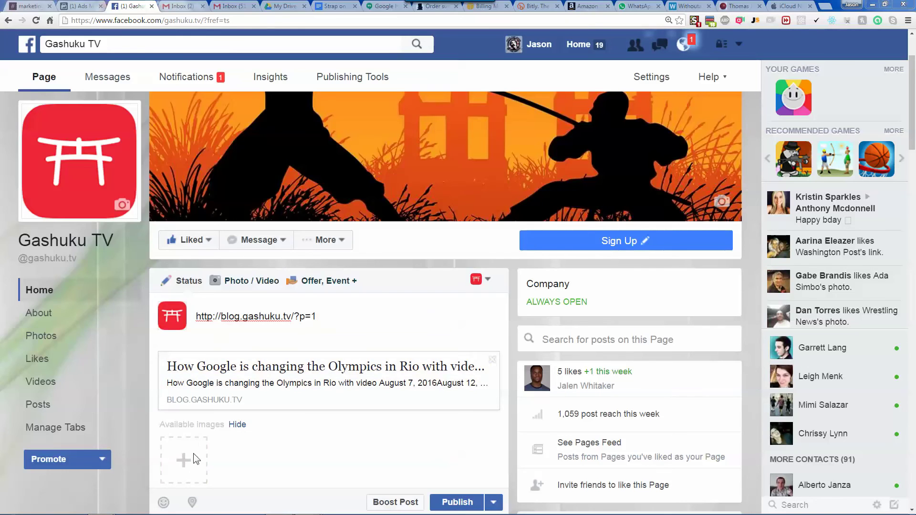
double_click(376, 139)
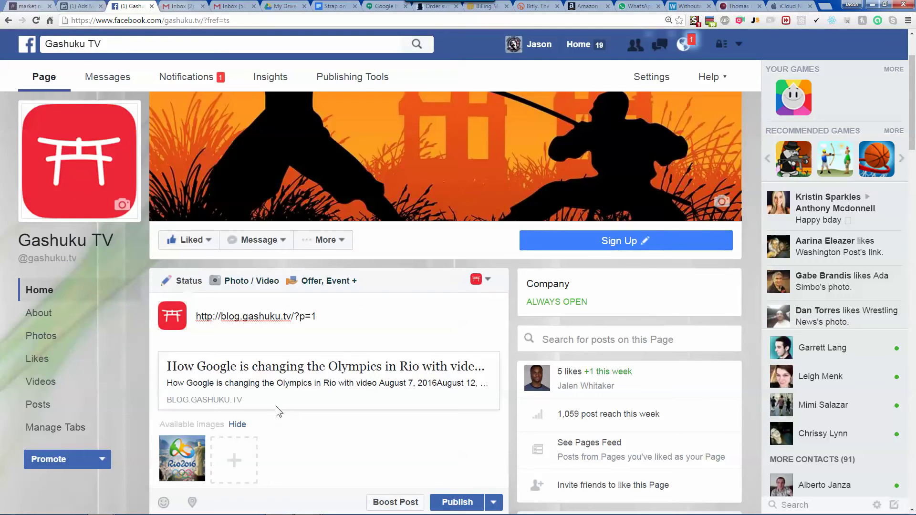
left_click_drag(338, 321, 77, 305)
key("BackSpace")
Publish the link post on the Gashuku TV page and check its image, title and description in the feed
scroll(353, 323, "down", 4)
left_click(445, 423)
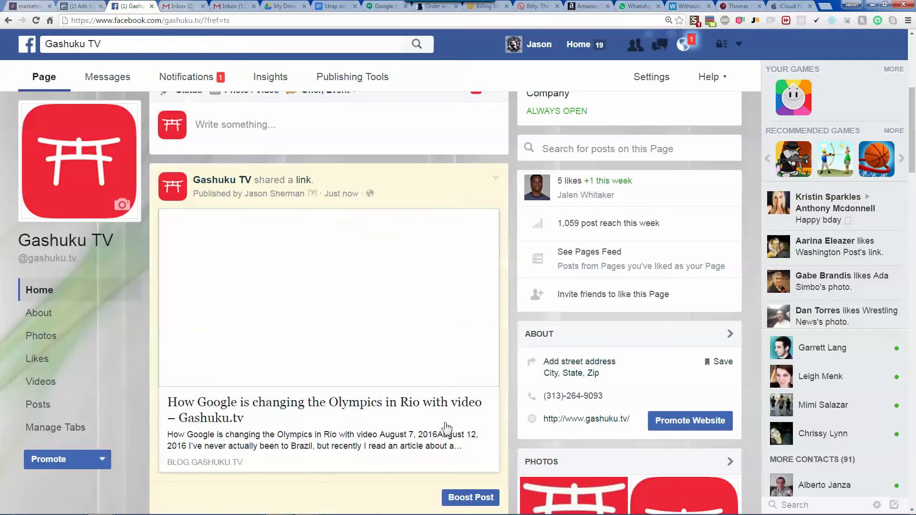
scroll(377, 352, "down", 4)
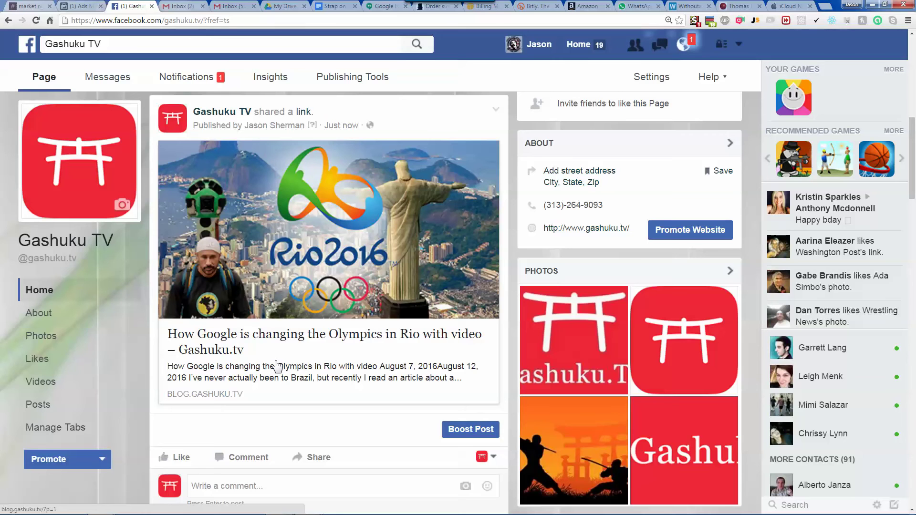
Go back to the Rio Olympics article on the blog and look over its featured image and opening paragraph
left_click(299, 367)
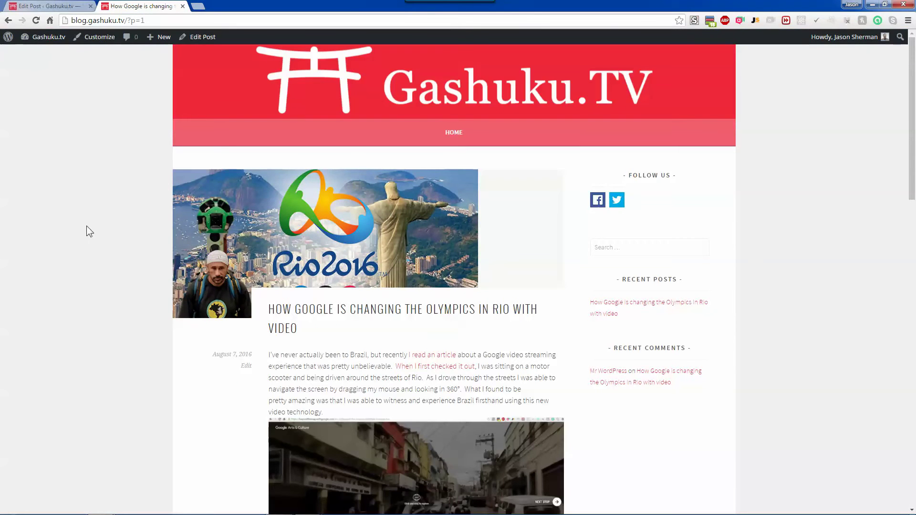
scroll(87, 230, "down", 2)
scroll(319, 197, "up", 1)
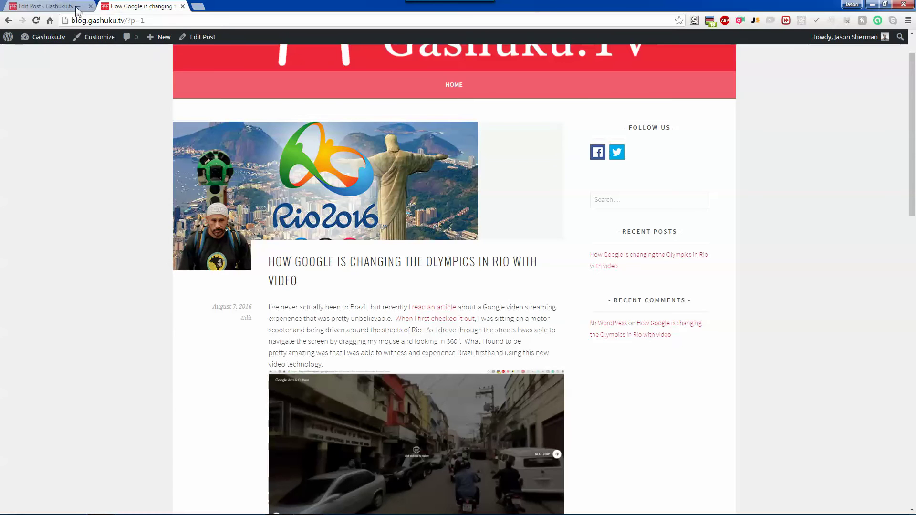
Return to the post's editor and review its text, images, links, categories, tags and featured image
left_click(57, 5)
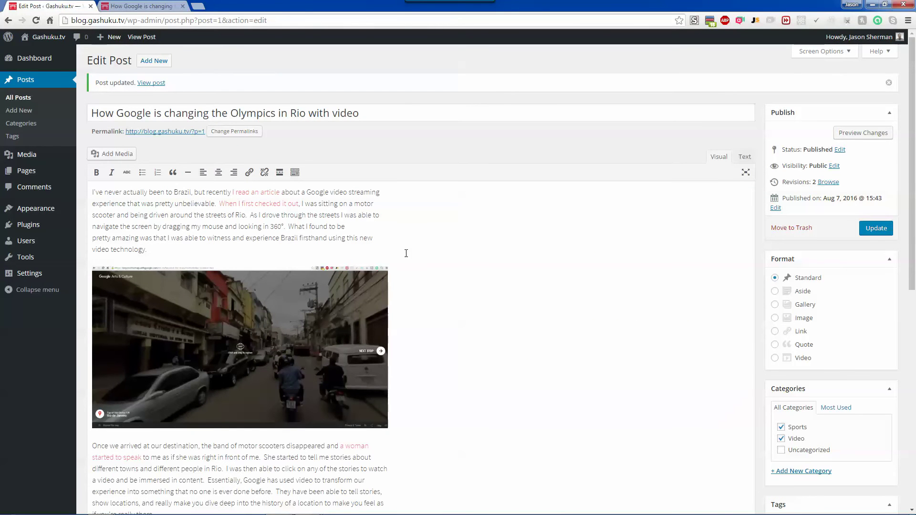
scroll(244, 213, "down", 2)
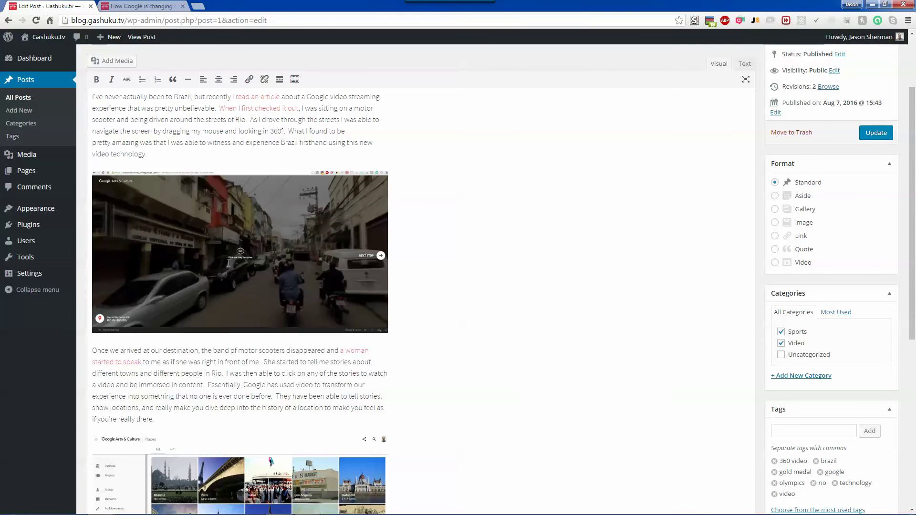
scroll(278, 260, "down", 6)
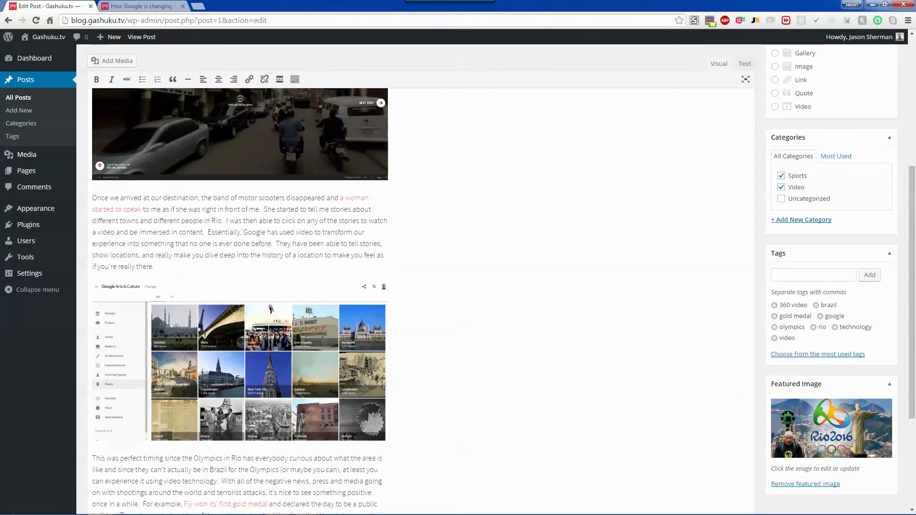
scroll(165, 384, "down", 1)
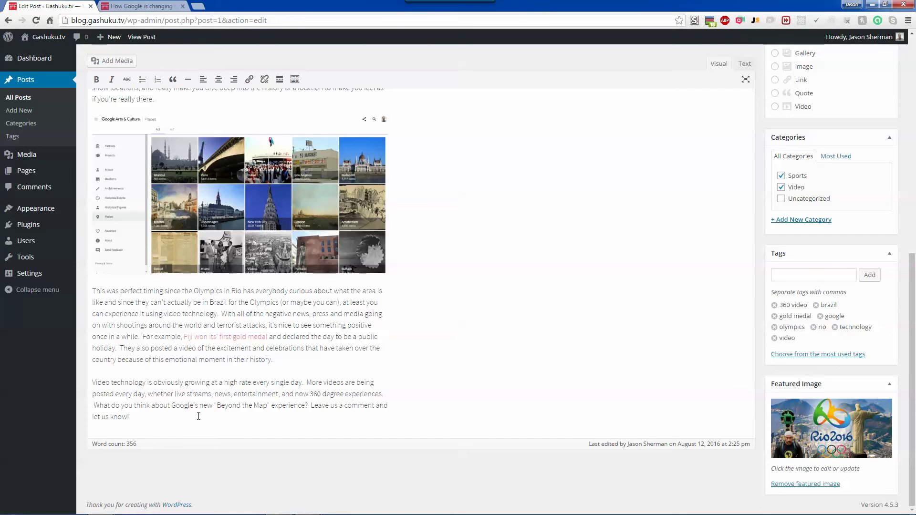
scroll(223, 342, "up", 9)
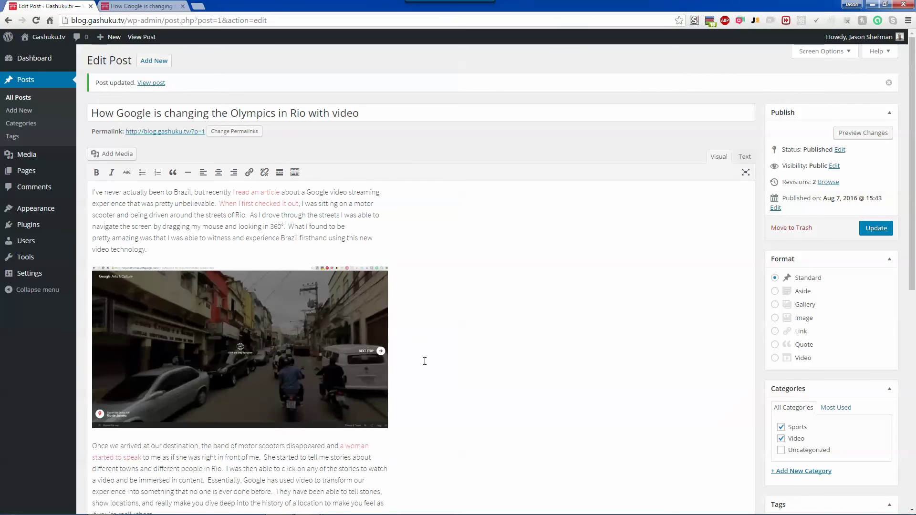
scroll(425, 365, "down", 2)
scroll(425, 362, "up", 2)
scroll(402, 250, "down", 3)
scroll(402, 250, "down", 5)
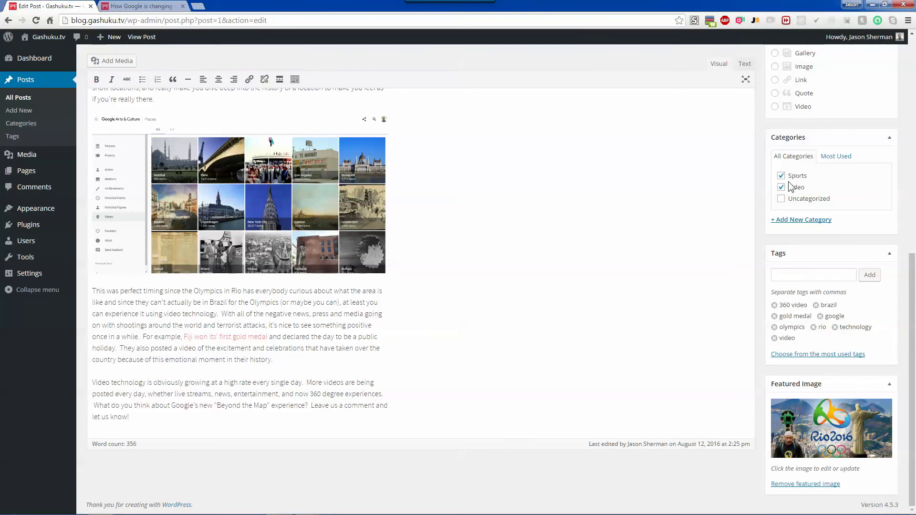
scroll(595, 276, "up", 5)
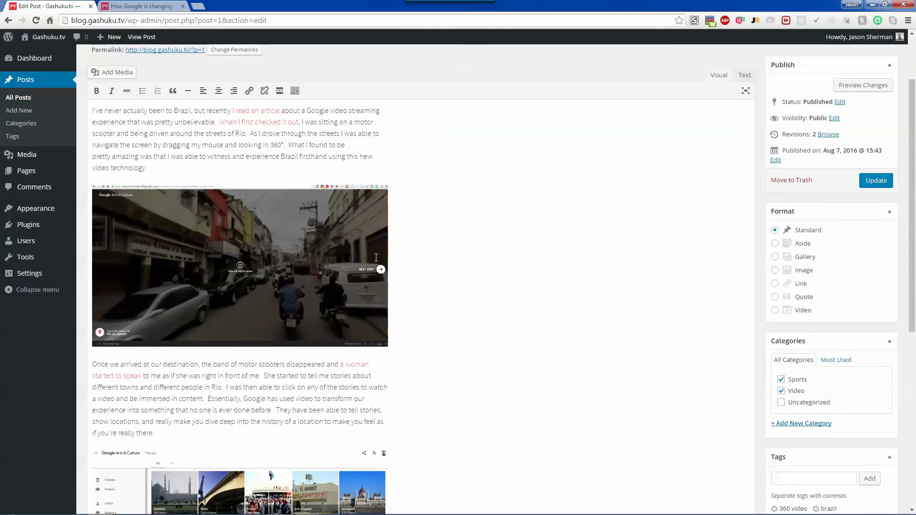
scroll(441, 229, "up", 2)
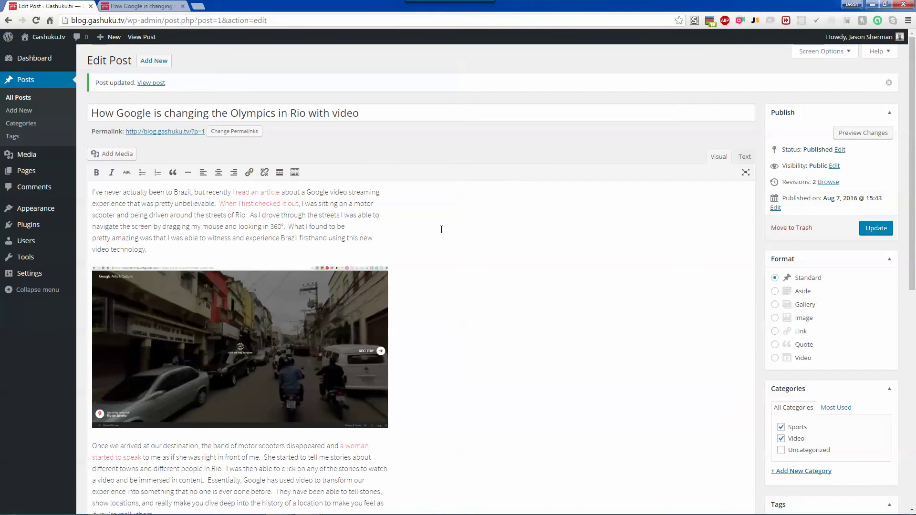